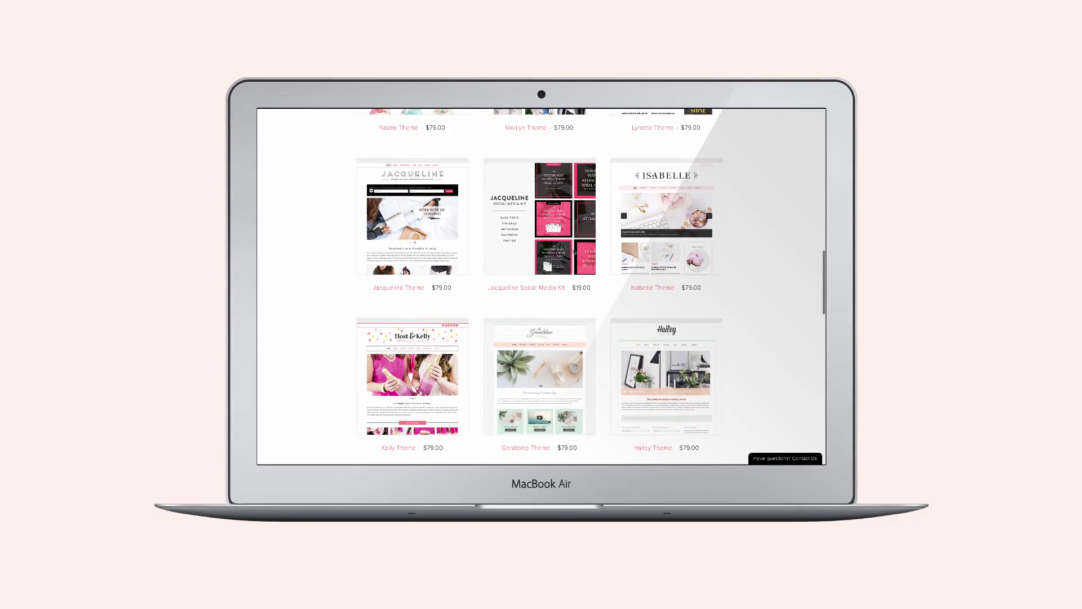
Open the Jacqueline Theme live demo and tour its About, Work with me, Blog, Gallery and Contact pages.
{"action": "left_click", "coordinate": [424, 232]}
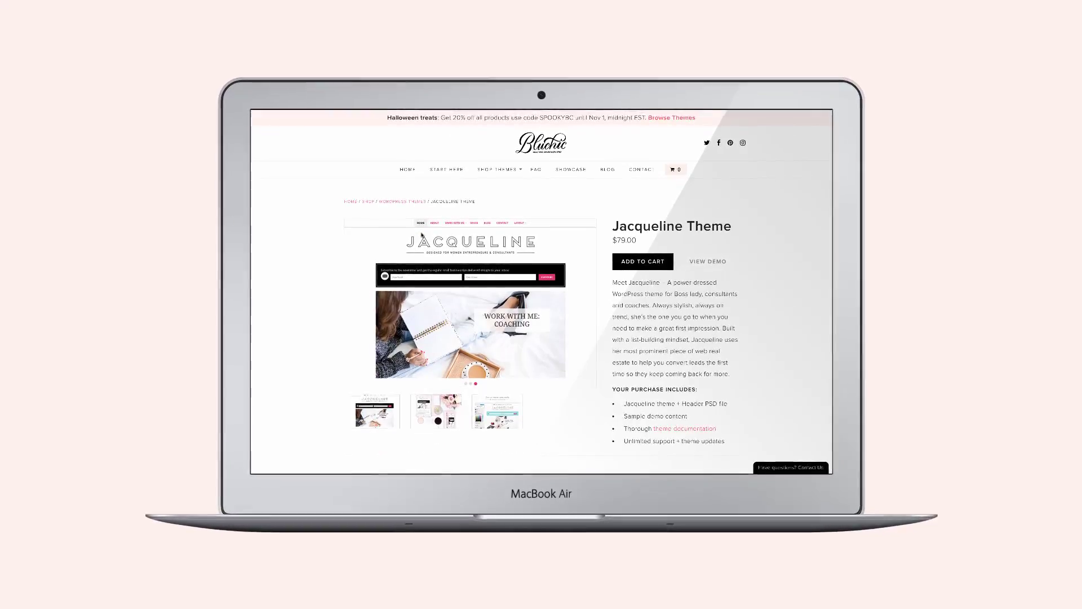
{"action": "left_click", "coordinate": [716, 273]}
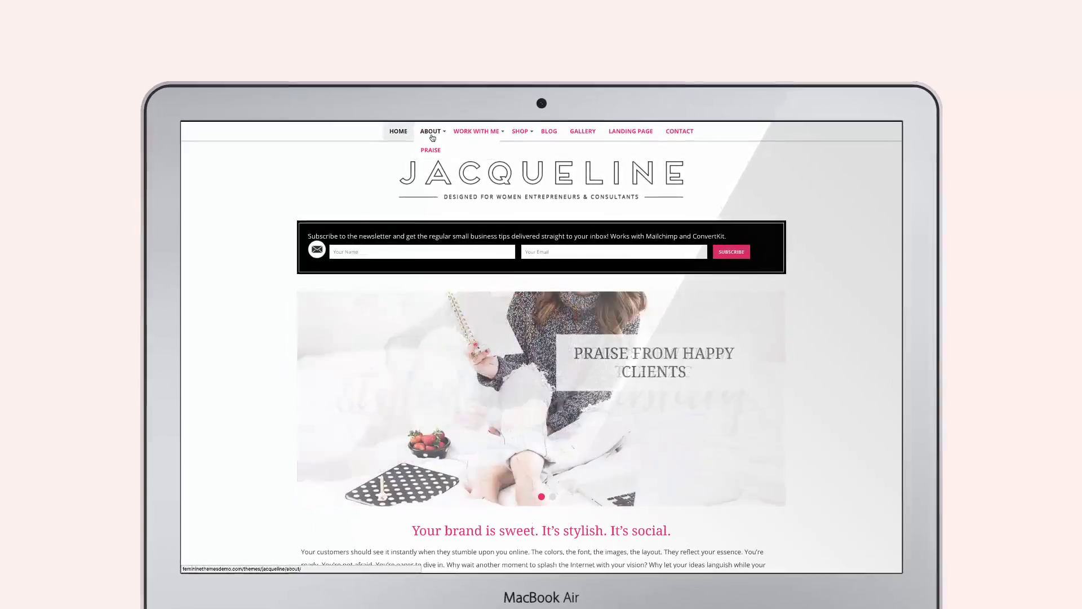
{"action": "left_click", "coordinate": [432, 135]}
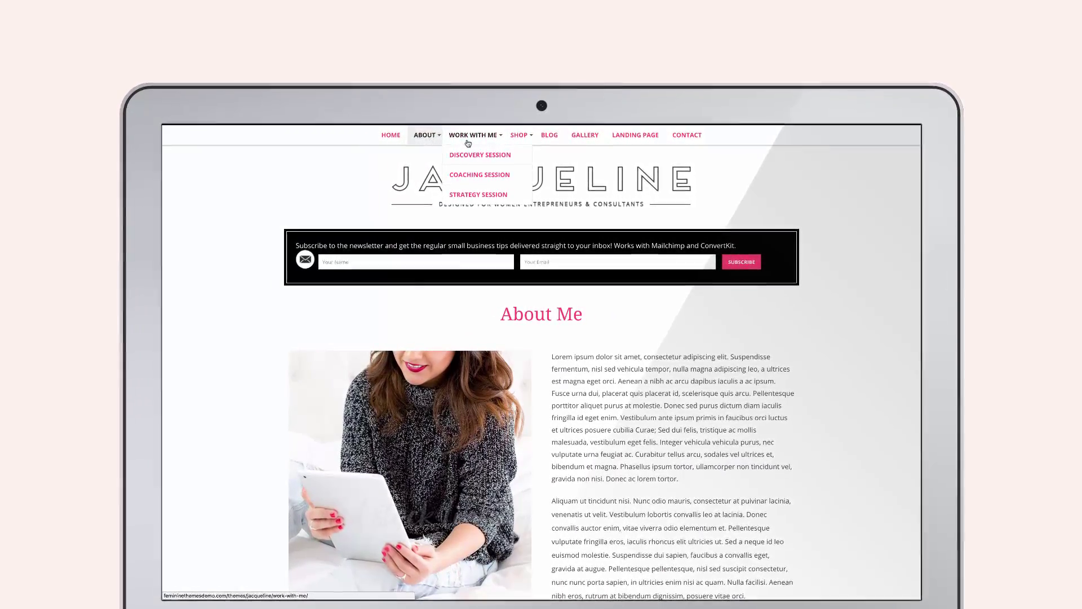
{"action": "left_click", "coordinate": [468, 141]}
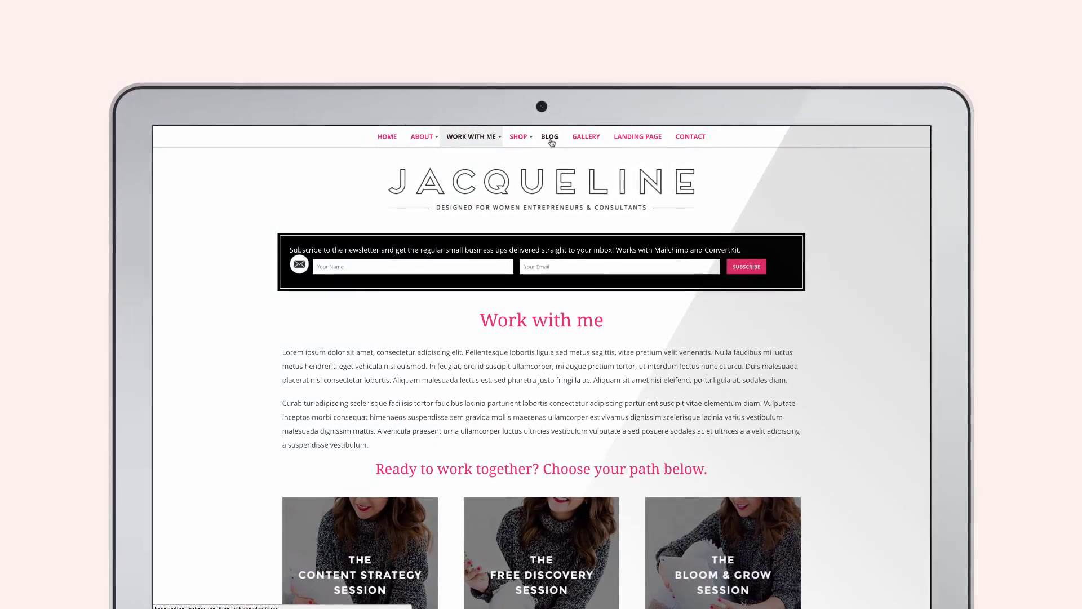
{"action": "left_click", "coordinate": [551, 140]}
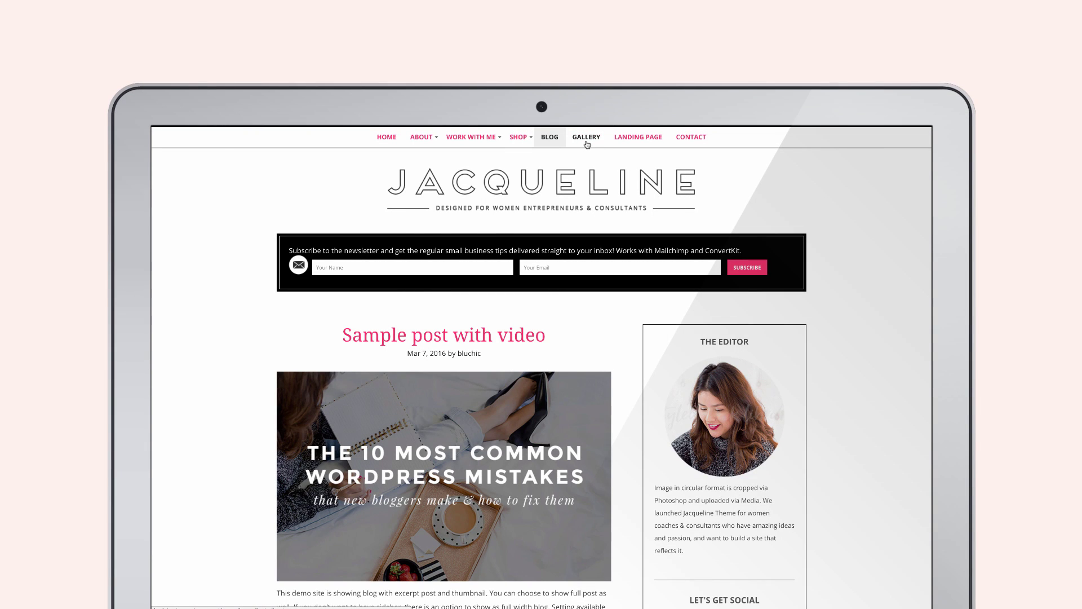
{"action": "left_click", "coordinate": [587, 141]}
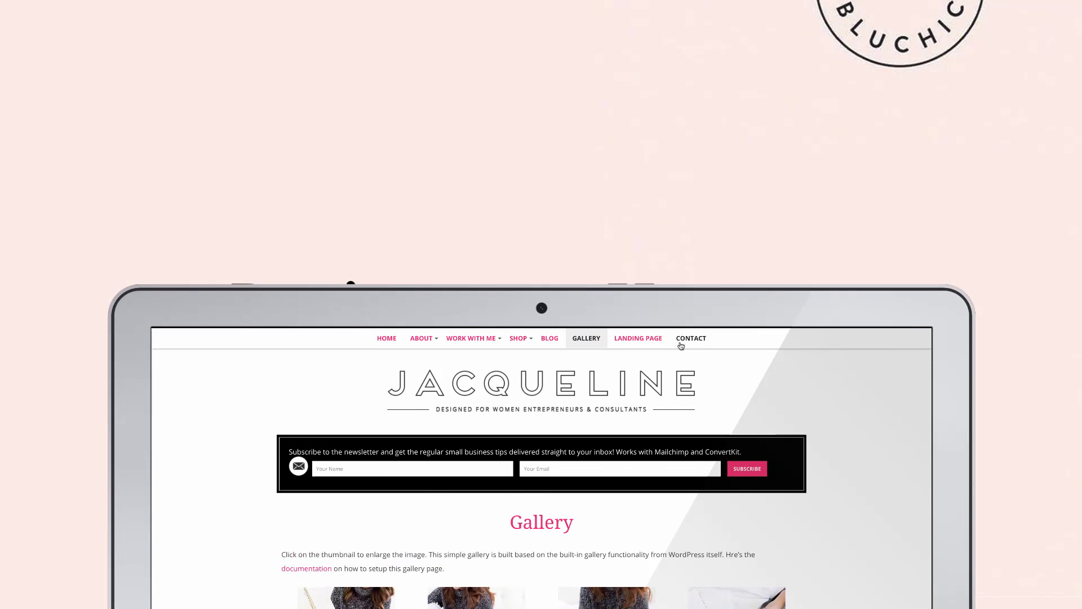
{"action": "left_click", "coordinate": [682, 142]}
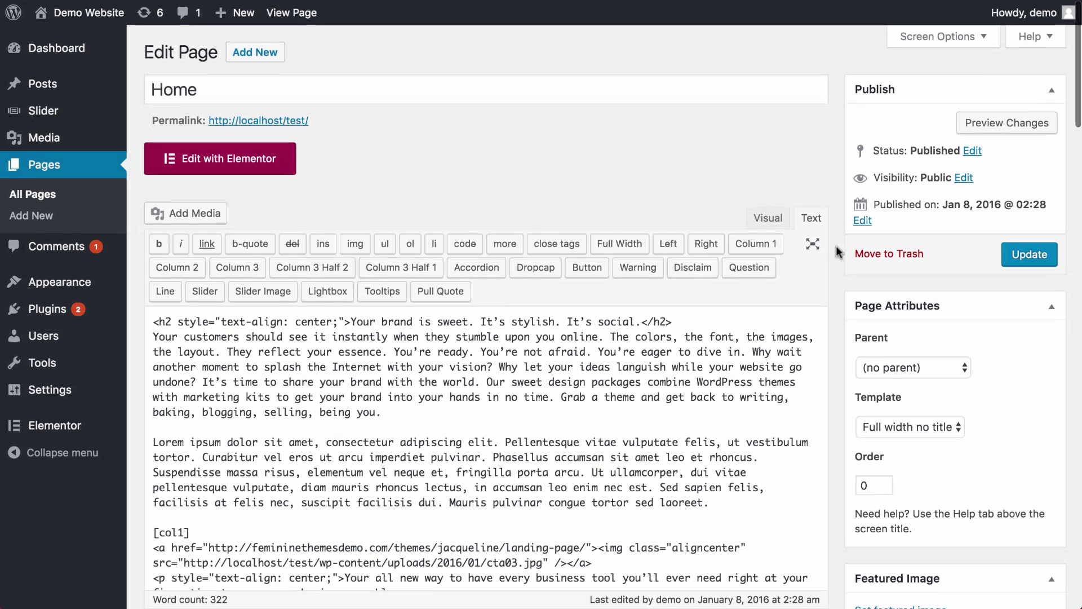
Save the 'Home with Elementor' page as a draft and launch it in Elementor.
{"action": "left_click", "coordinate": [768, 217]}
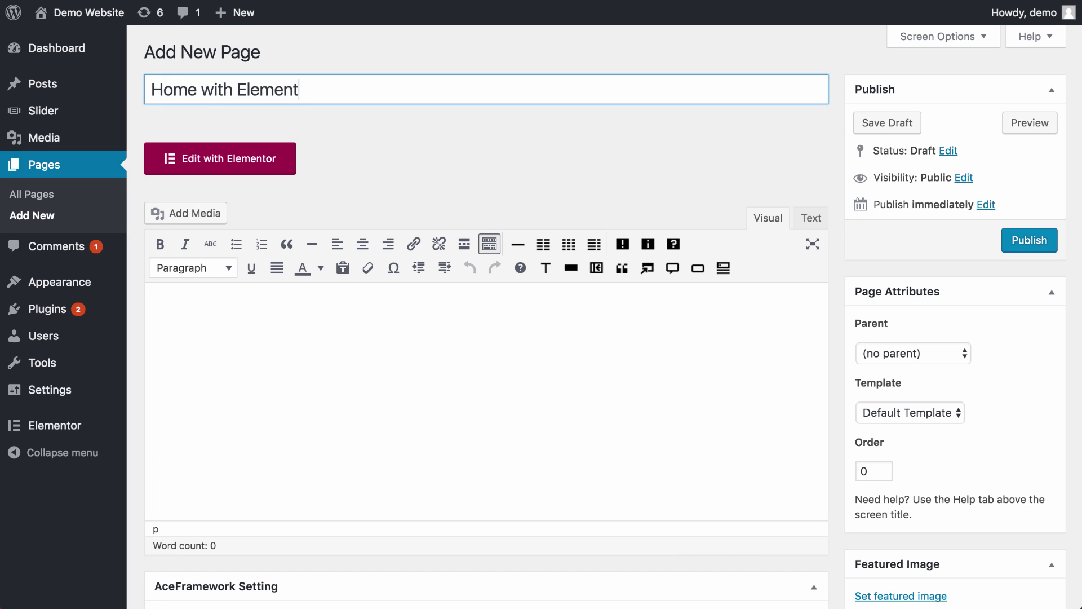
{"action": "scroll", "coordinate": [341, 192], "scroll_direction": "down", "scroll_amount": 3}
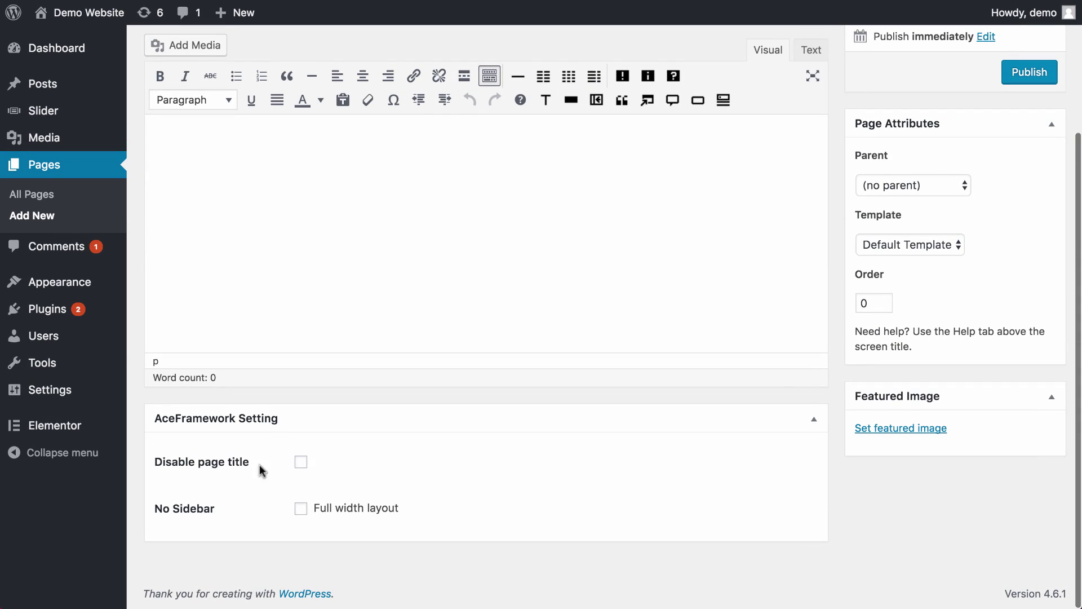
{"action": "scroll", "coordinate": [451, 484], "scroll_direction": "up", "scroll_amount": 3}
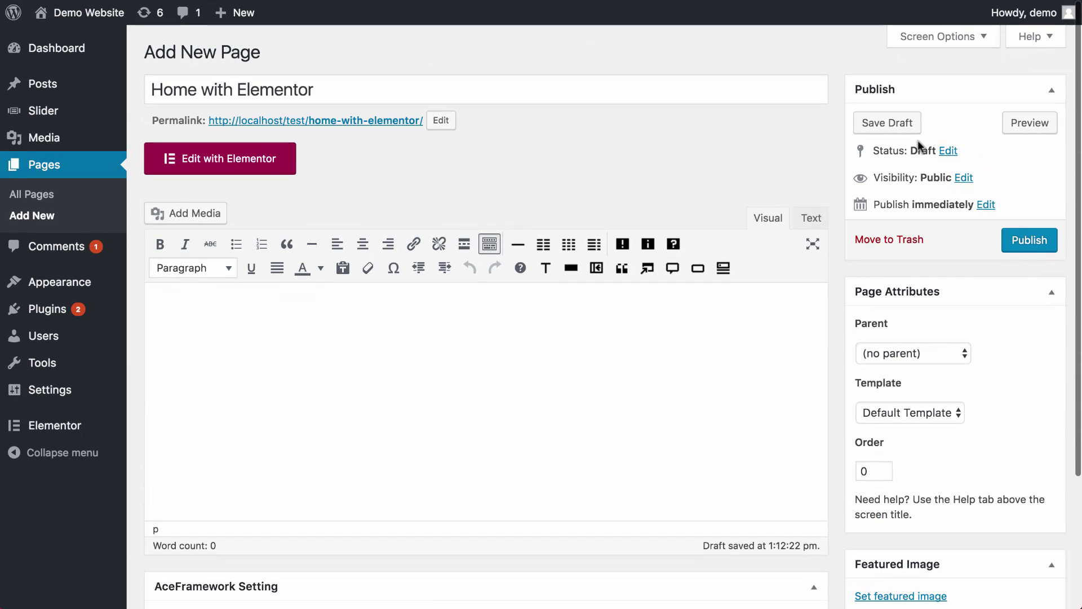
{"action": "left_click", "coordinate": [900, 129]}
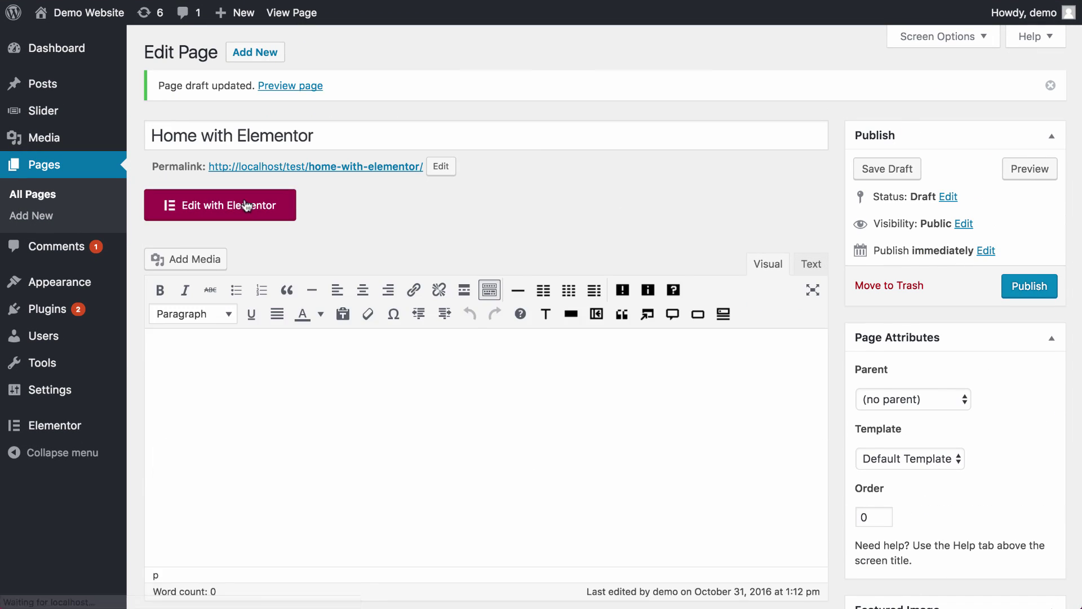
{"action": "left_click", "coordinate": [246, 204]}
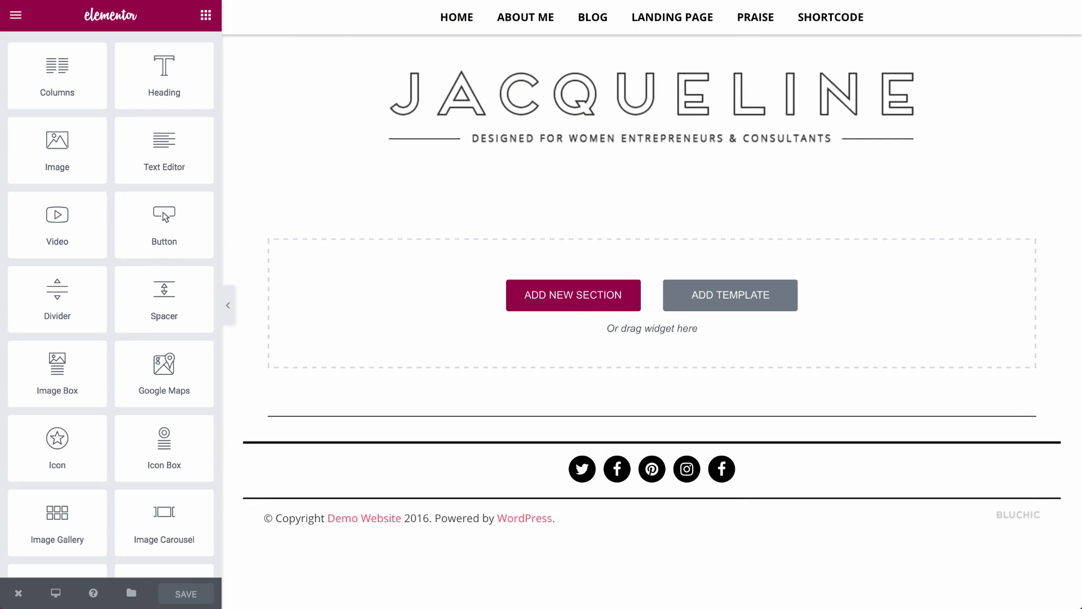
Add a section with an Image widget showing the notebook-on-bed photo at Full size.
{"action": "left_click", "coordinate": [528, 299]}
{"action": "left_click", "coordinate": [523, 335]}
{"action": "left_click_drag", "start_coordinate": [57, 148], "coordinate": [415, 244]}
{"action": "left_click", "coordinate": [137, 196]}
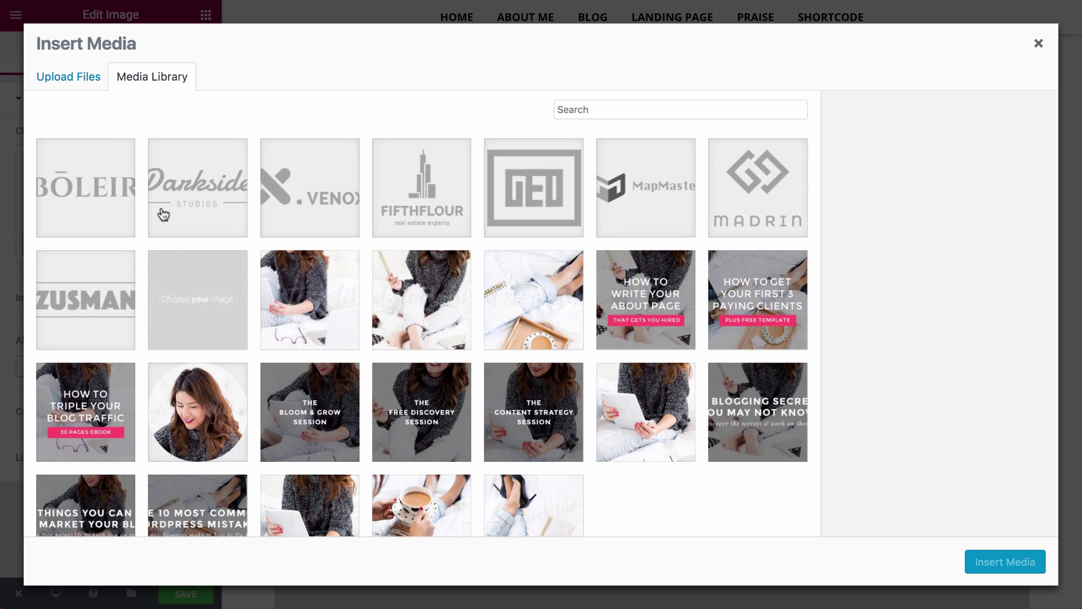
{"action": "left_click", "coordinate": [334, 292]}
{"action": "left_click", "coordinate": [424, 301]}
{"action": "left_click", "coordinate": [990, 560]}
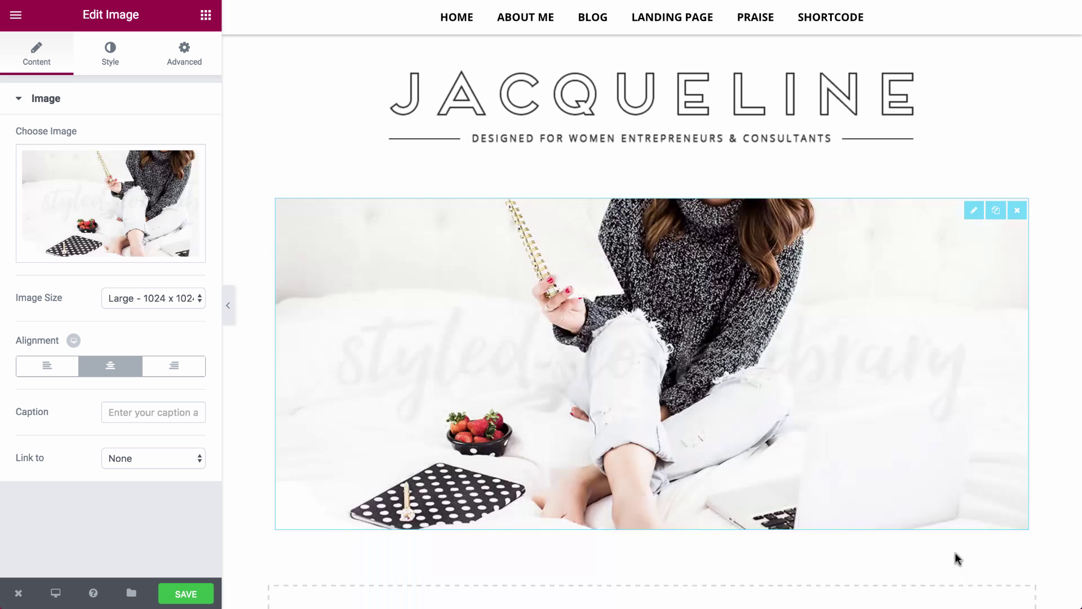
{"action": "left_click", "coordinate": [163, 298]}
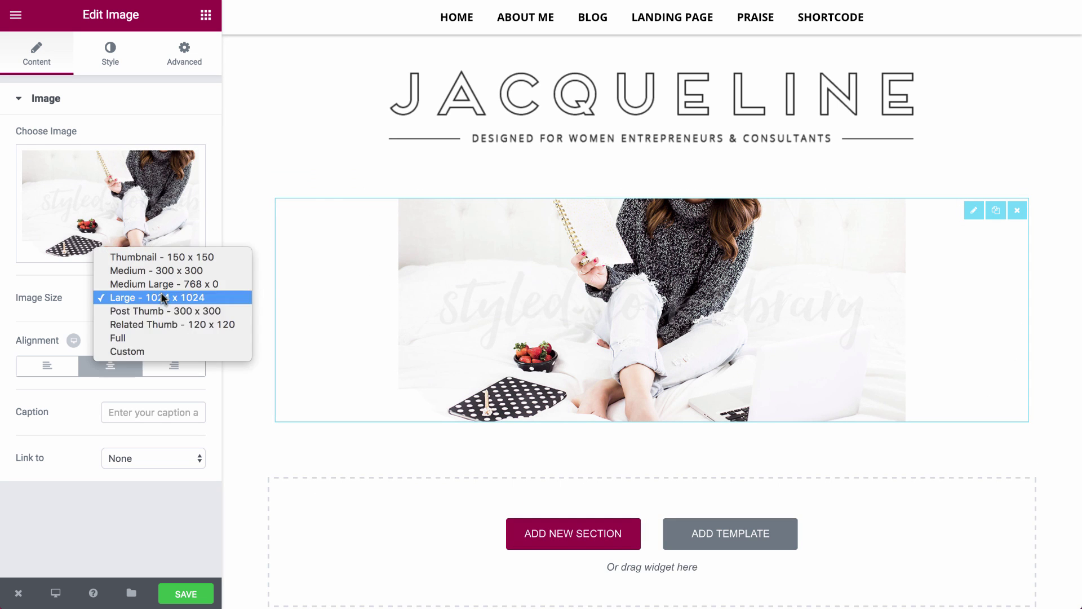
{"action": "left_click", "coordinate": [151, 337]}
Select the demo page's heading on the live site for copying.
{"action": "scroll", "coordinate": [357, 234], "scroll_direction": "down", "scroll_amount": 3}
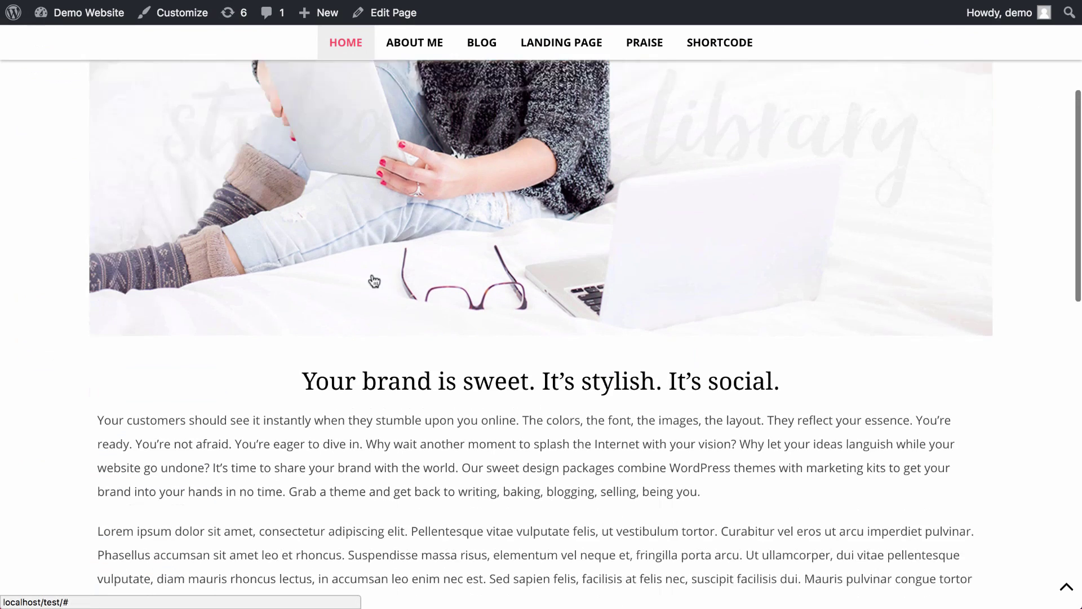
{"action": "scroll", "coordinate": [375, 281], "scroll_direction": "down", "scroll_amount": 1}
{"action": "triple_click", "coordinate": [561, 349]}
{"action": "key", "text": "ctrl+c"}
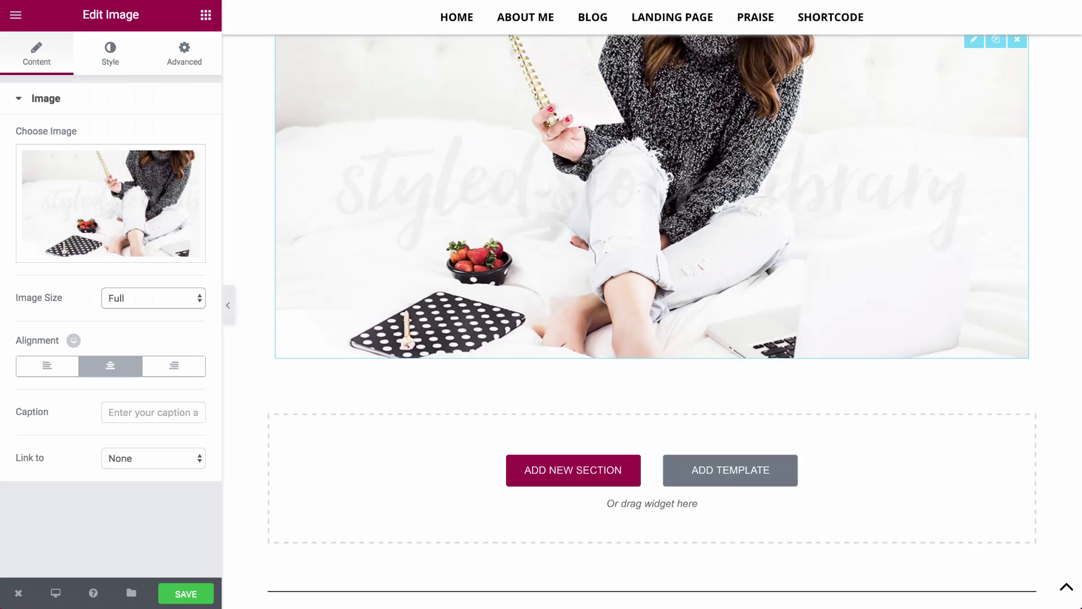
{"action": "scroll", "coordinate": [573, 378], "scroll_direction": "down", "scroll_amount": 2}
Add a single-column section with the pasted demo heading as a centred H1.
{"action": "left_click", "coordinate": [567, 377]}
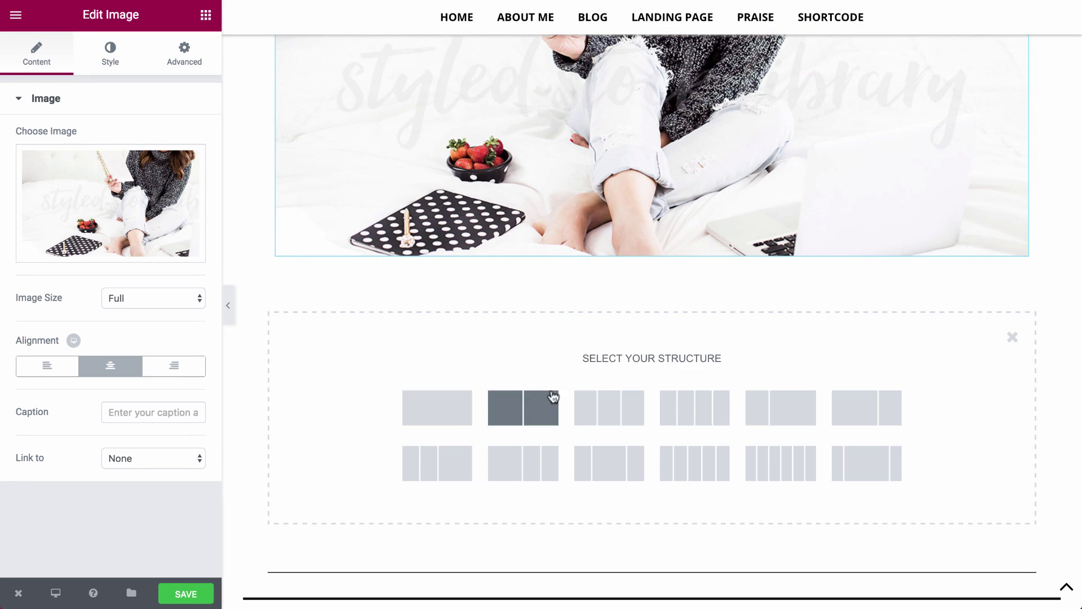
{"action": "left_click", "coordinate": [438, 407]}
{"action": "left_click", "coordinate": [206, 14]}
{"action": "left_click_drag", "start_coordinate": [174, 97], "coordinate": [429, 307]}
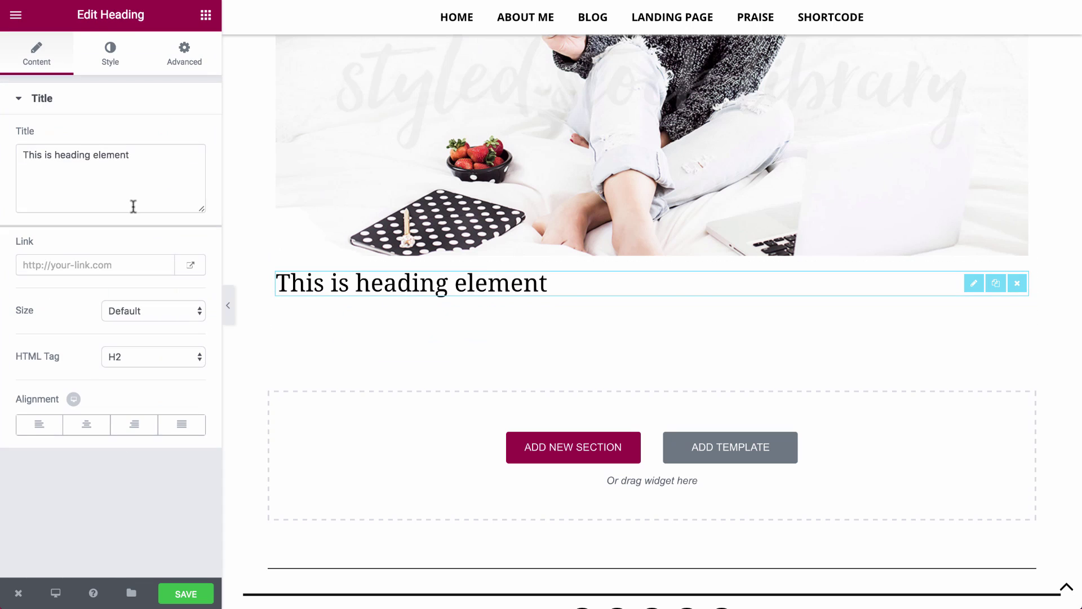
{"action": "key", "text": "ctrl+v"}
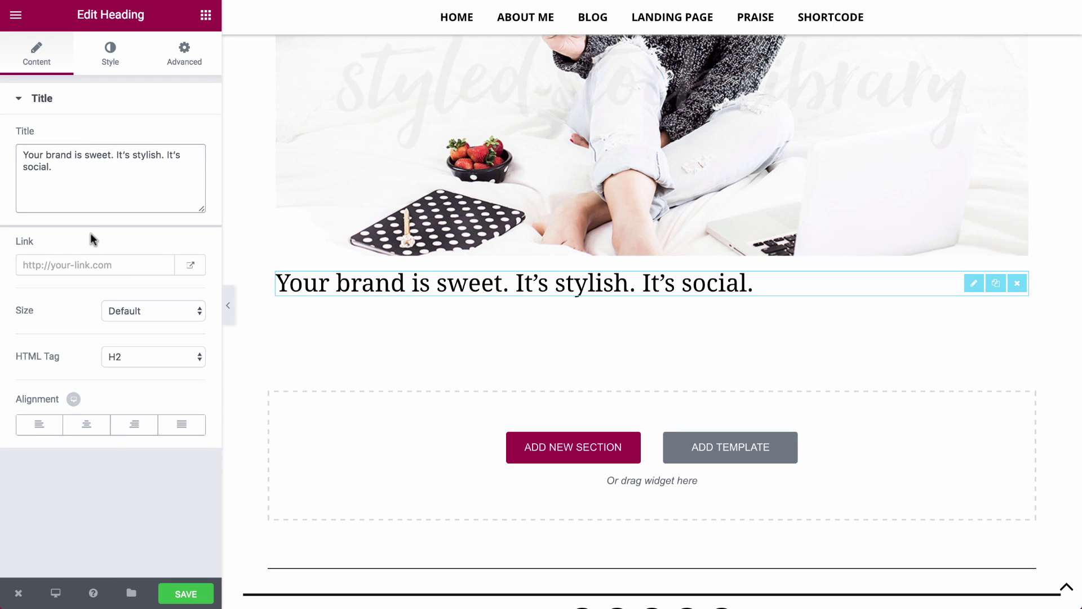
{"action": "left_click", "coordinate": [111, 358]}
{"action": "left_click", "coordinate": [144, 345]}
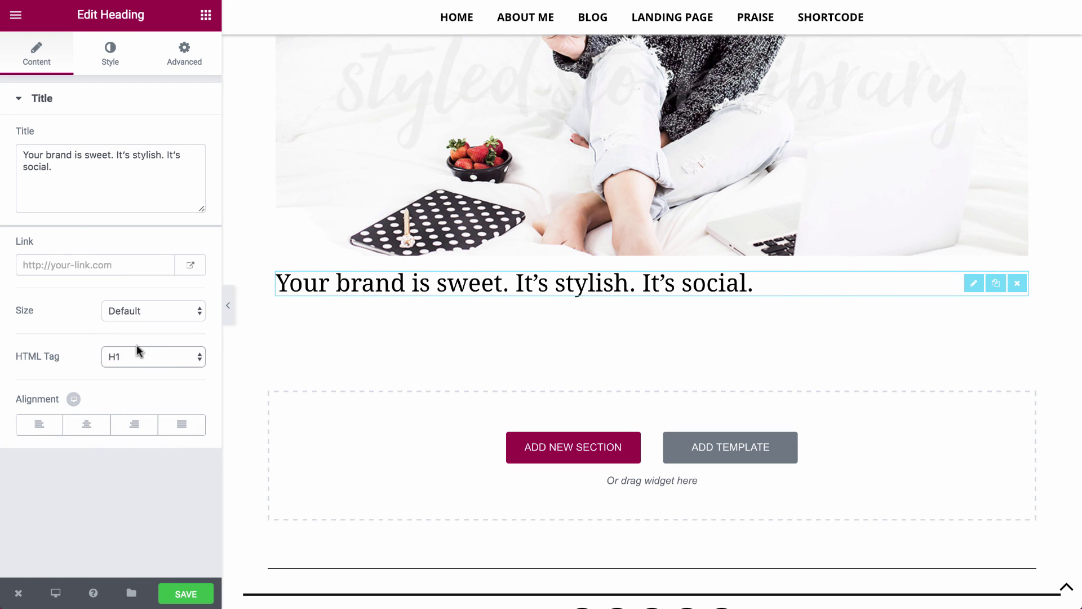
{"action": "left_click", "coordinate": [90, 424]}
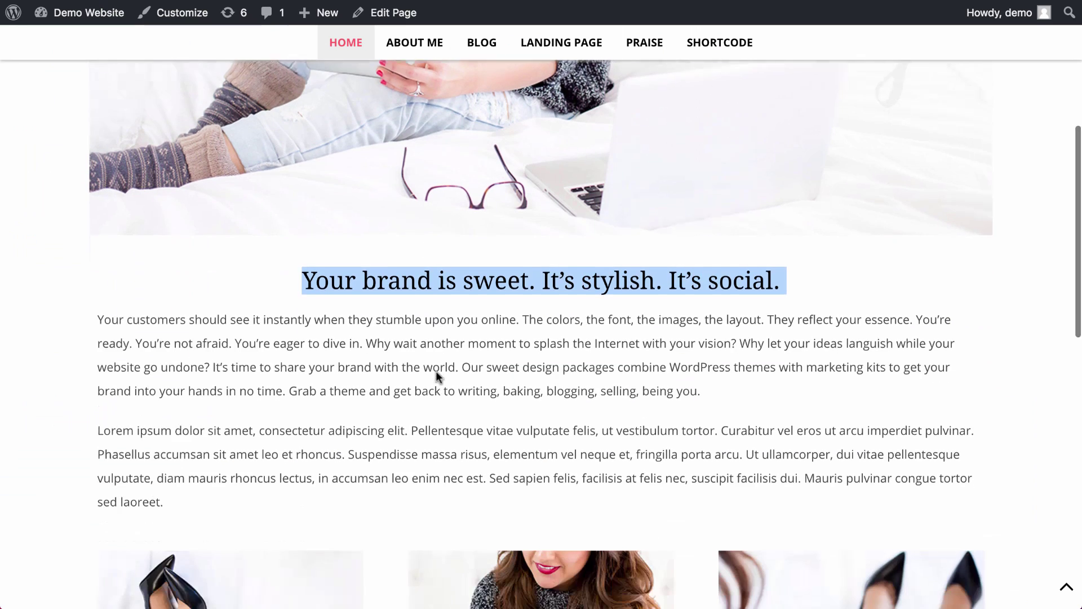
Add a Text Editor below the heading containing the demo's two copied body paragraphs.
{"action": "scroll", "coordinate": [437, 378], "scroll_direction": "down", "scroll_amount": 1}
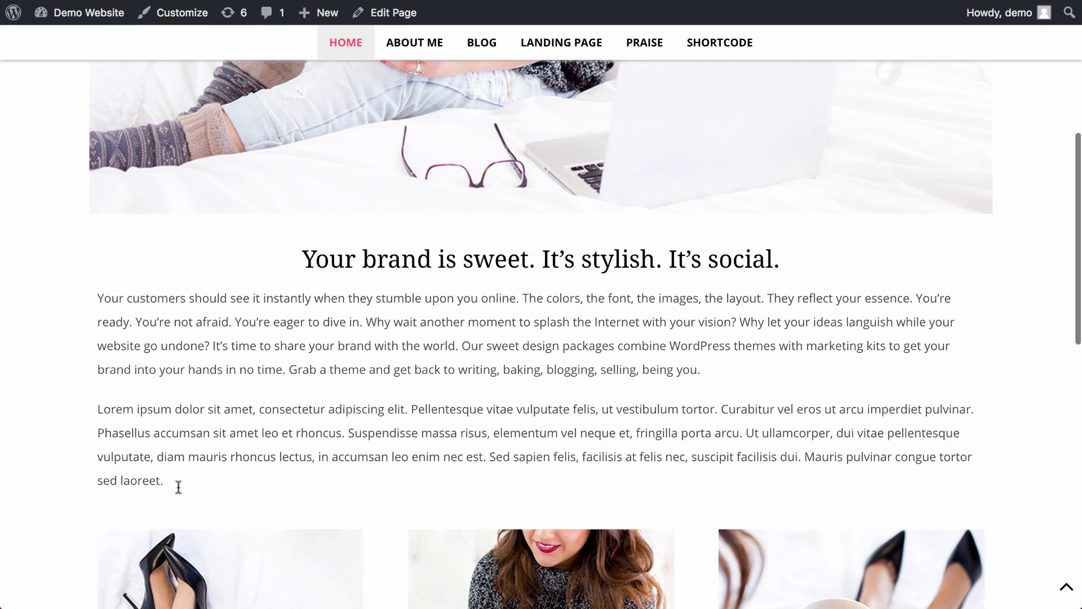
{"action": "left_click_drag", "start_coordinate": [177, 485], "coordinate": [72, 276]}
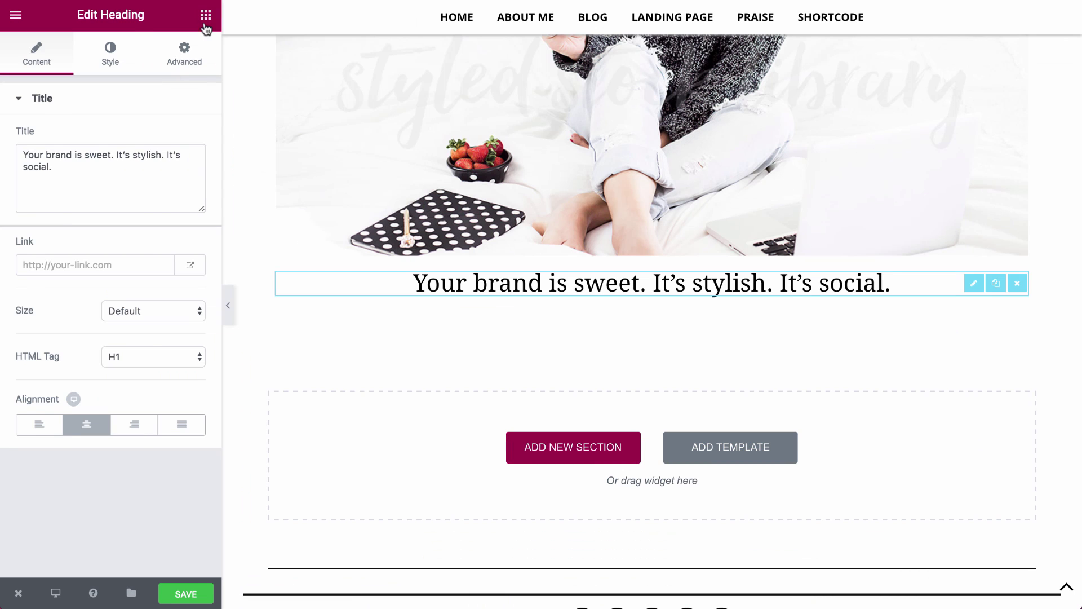
{"action": "left_click", "coordinate": [206, 15]}
{"action": "left_click_drag", "start_coordinate": [540, 320], "coordinate": [546, 297]}
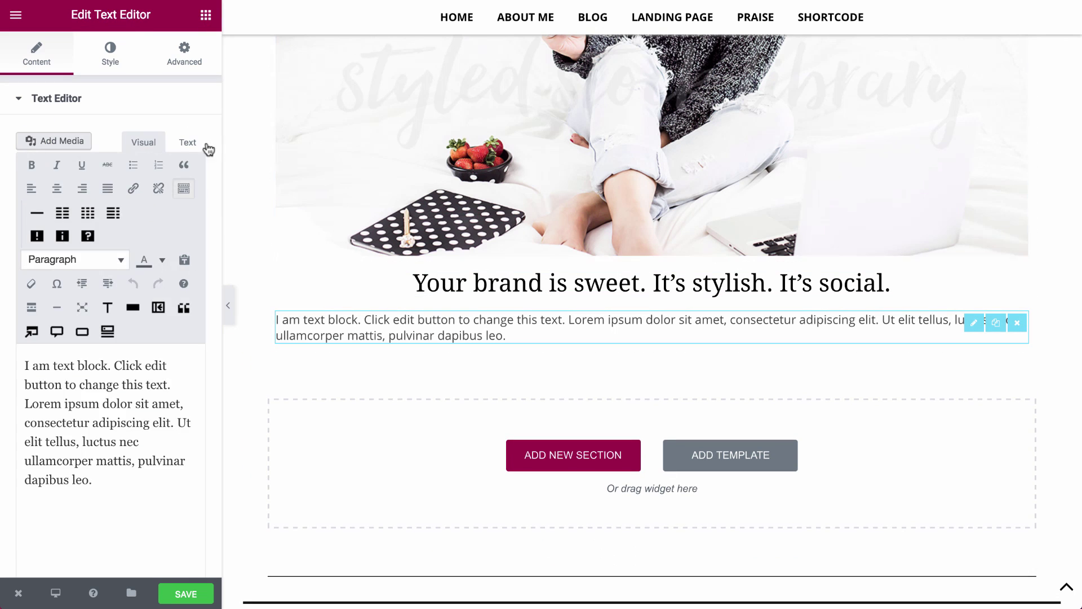
{"action": "left_click", "coordinate": [188, 142]}
{"action": "triple_click", "coordinate": [144, 255]}
{"action": "key", "text": "ctrl+v"}
{"action": "left_click", "coordinate": [143, 142]}
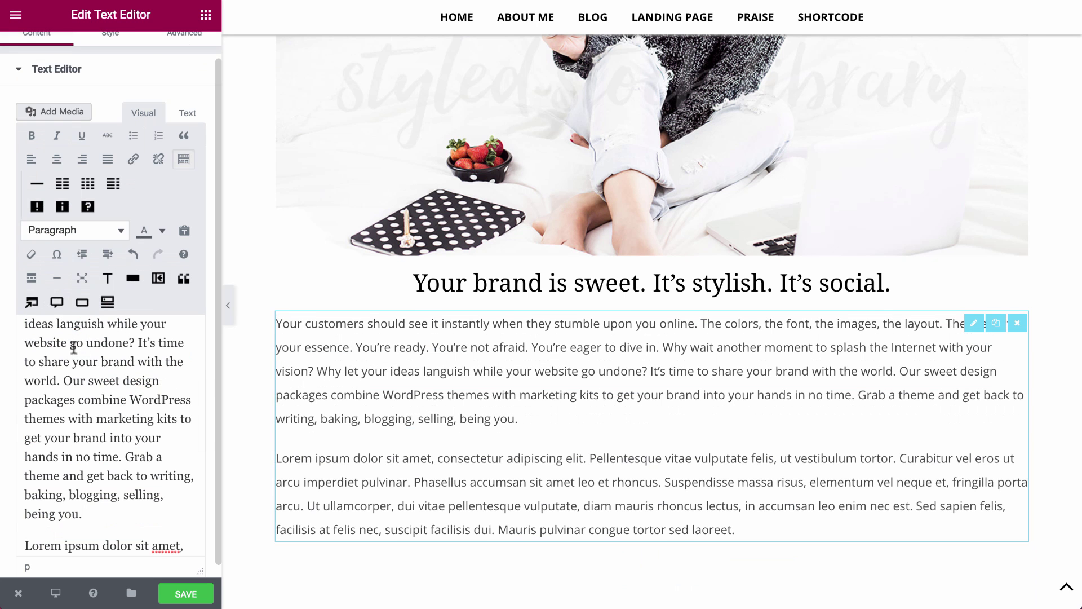
Give the text section 25 px top and bottom padding.
{"action": "left_click", "coordinate": [333, 253]}
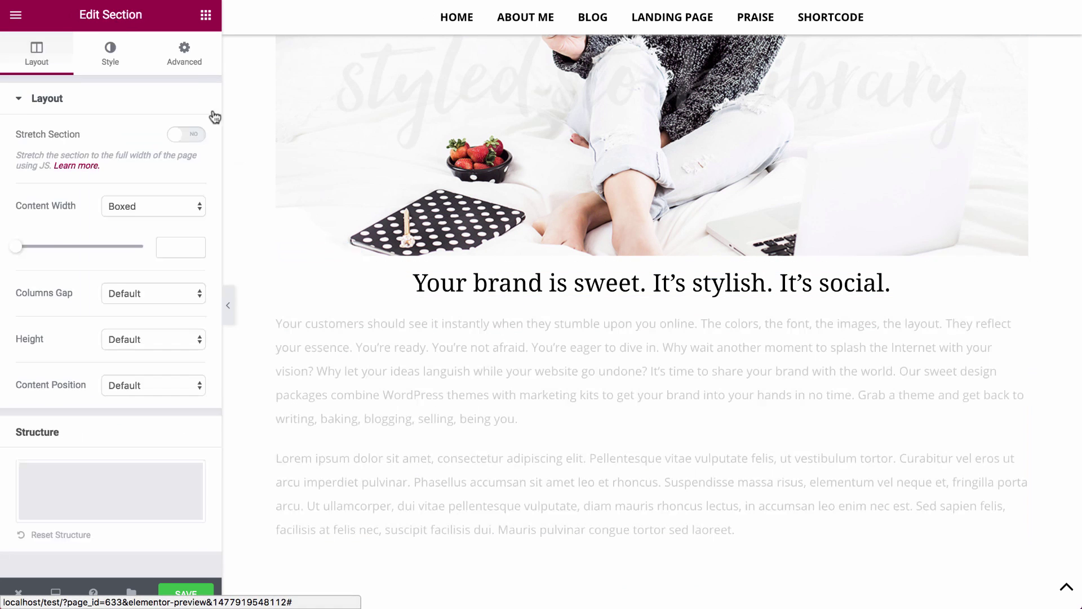
{"action": "left_click", "coordinate": [185, 54]}
{"action": "type", "text": "25"}
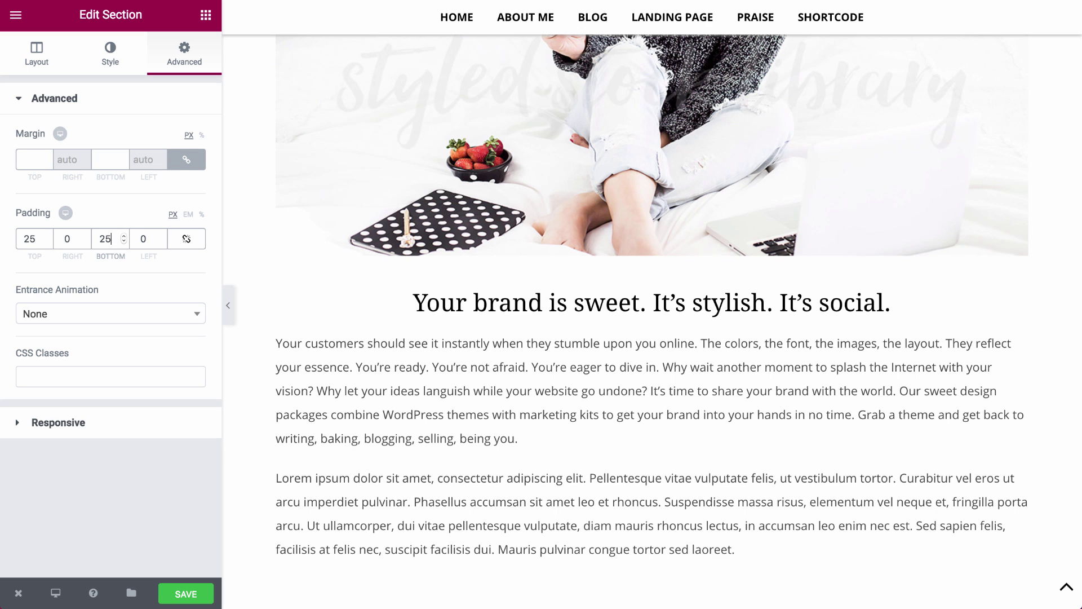
Select the first feature box's description on the live homepage for copying.
{"action": "scroll", "coordinate": [450, 357], "scroll_direction": "down", "scroll_amount": 5}
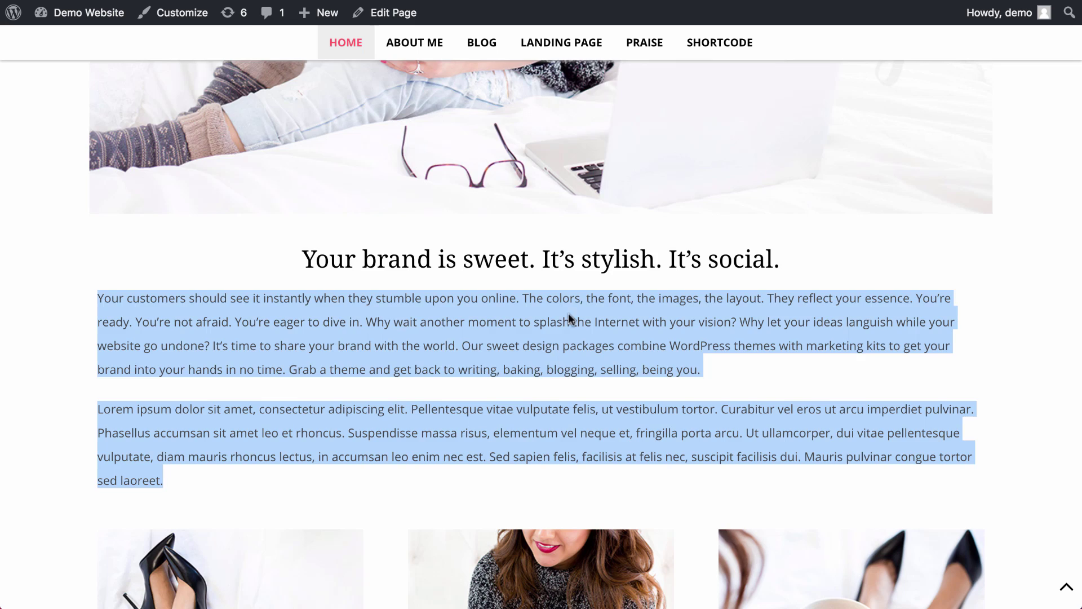
{"action": "scroll", "coordinate": [568, 312], "scroll_direction": "down", "scroll_amount": 5}
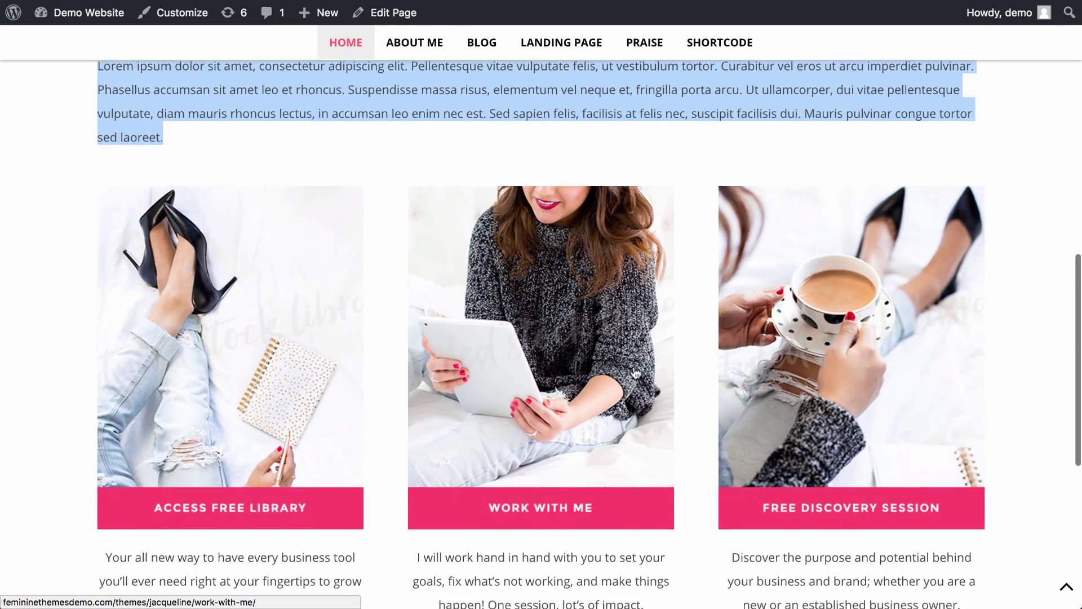
{"action": "scroll", "coordinate": [910, 200], "scroll_direction": "down", "scroll_amount": 5}
{"action": "triple_click", "coordinate": [212, 310]}
{"action": "key", "text": "ctrl+c"}
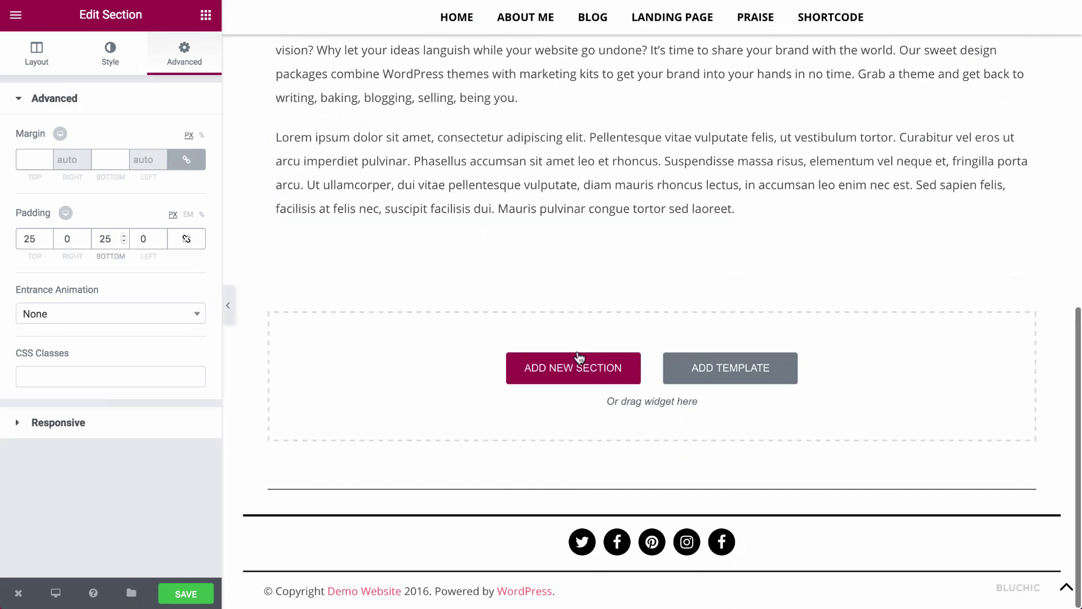
Add a three-column section with the coffee-cup discovery-session image in column one.
{"action": "left_click", "coordinate": [579, 357]}
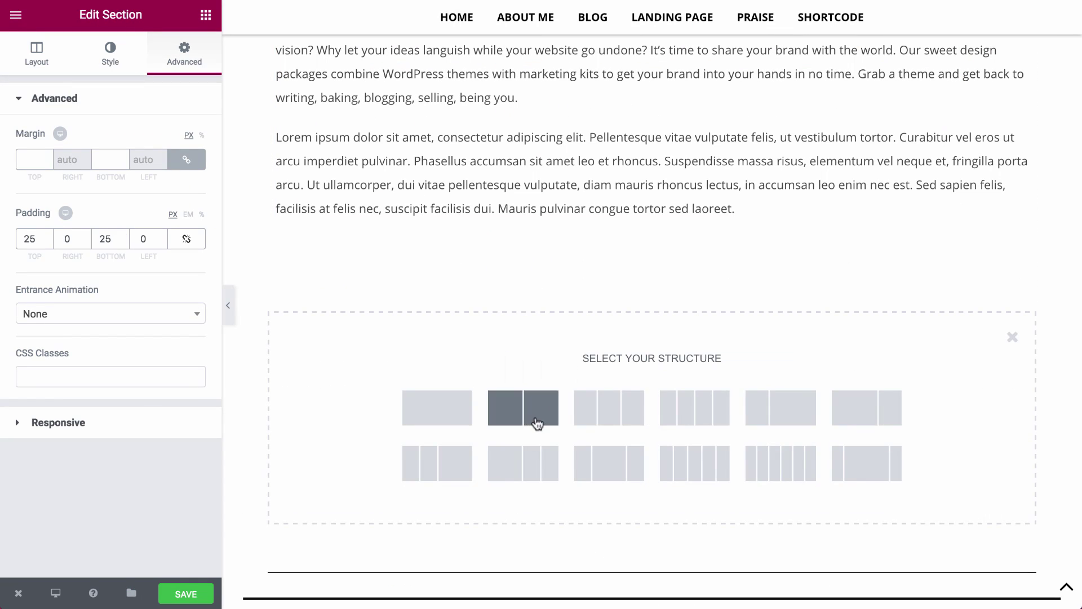
{"action": "left_click", "coordinate": [527, 409]}
{"action": "left_click", "coordinate": [202, 23]}
{"action": "left_click_drag", "start_coordinate": [59, 189], "coordinate": [346, 307]}
{"action": "left_click", "coordinate": [156, 219]}
{"action": "scroll", "coordinate": [630, 341], "scroll_direction": "down", "scroll_amount": 2}
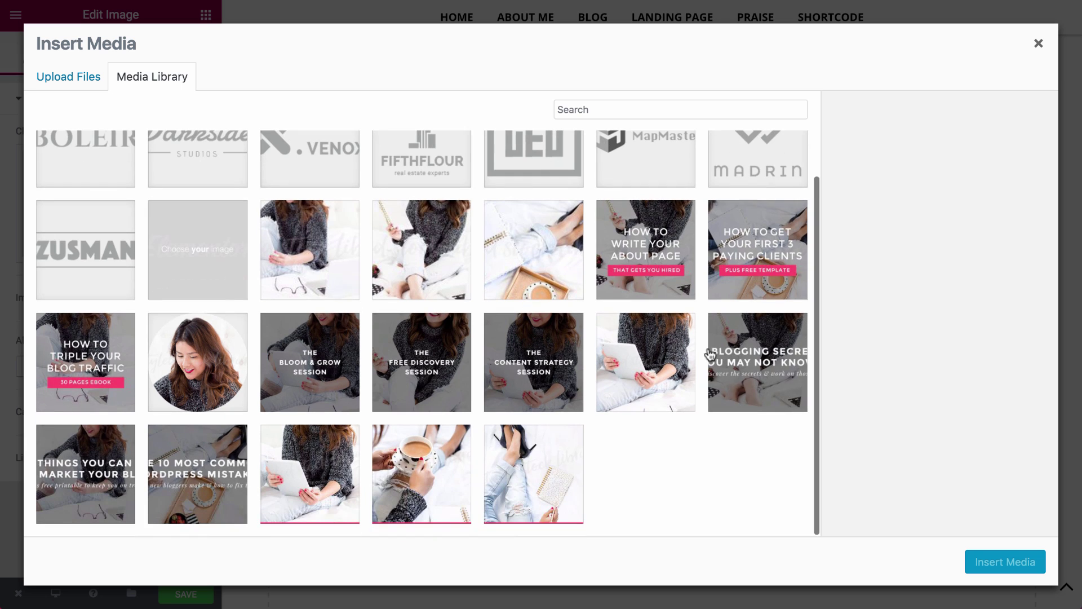
{"action": "left_click", "coordinate": [376, 461]}
{"action": "left_click", "coordinate": [1004, 562]}
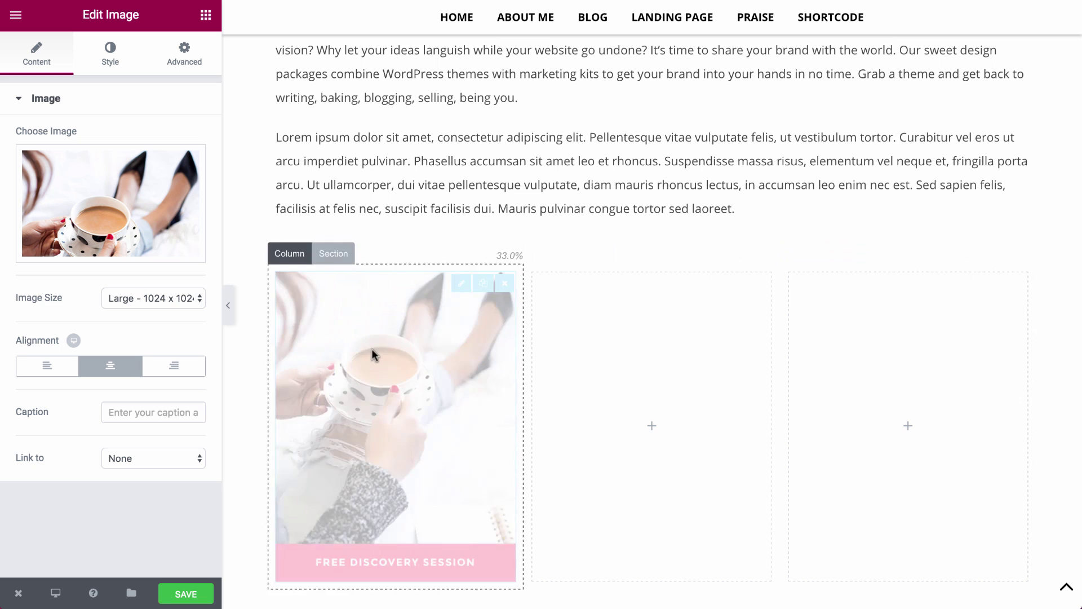
{"action": "scroll", "coordinate": [652, 282], "scroll_direction": "down", "scroll_amount": 4}
Add a Text Editor under the image with the pasted feature description, centred.
{"action": "left_click", "coordinate": [206, 15]}
{"action": "left_click_drag", "start_coordinate": [164, 192], "coordinate": [420, 436]}
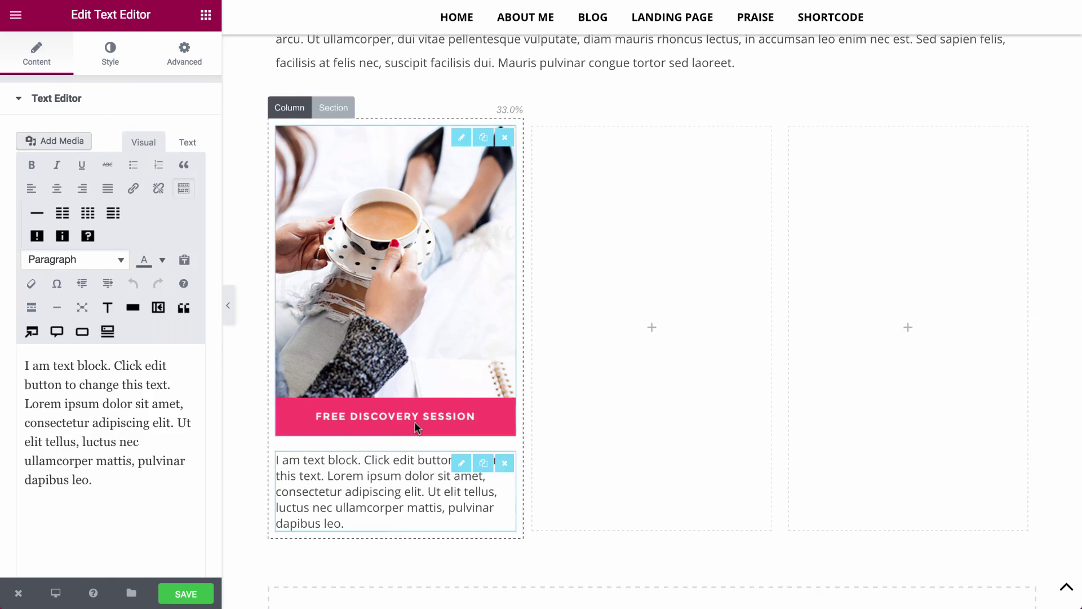
{"action": "left_click", "coordinate": [186, 142]}
{"action": "triple_click", "coordinate": [150, 289]}
{"action": "key", "text": "ctrl+v"}
{"action": "left_click", "coordinate": [110, 54]}
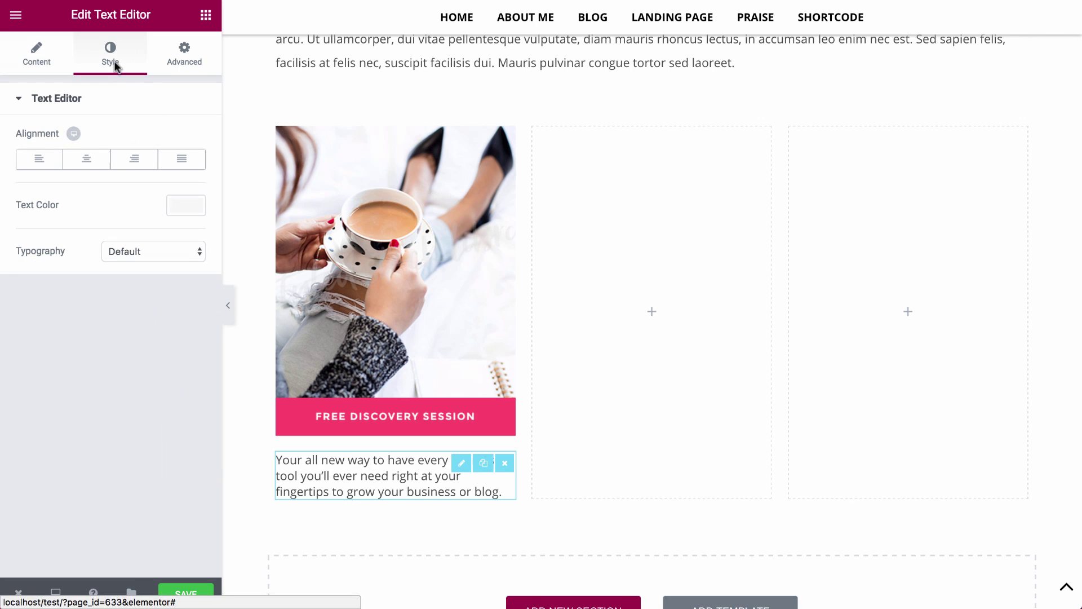
{"action": "left_click", "coordinate": [84, 158]}
{"action": "scroll", "coordinate": [651, 281], "scroll_direction": "down", "scroll_amount": 2}
Add a centred pink button below the description and set its label to LEARN MORE.
{"action": "left_click", "coordinate": [205, 16]}
{"action": "left_click", "coordinate": [126, 43]}
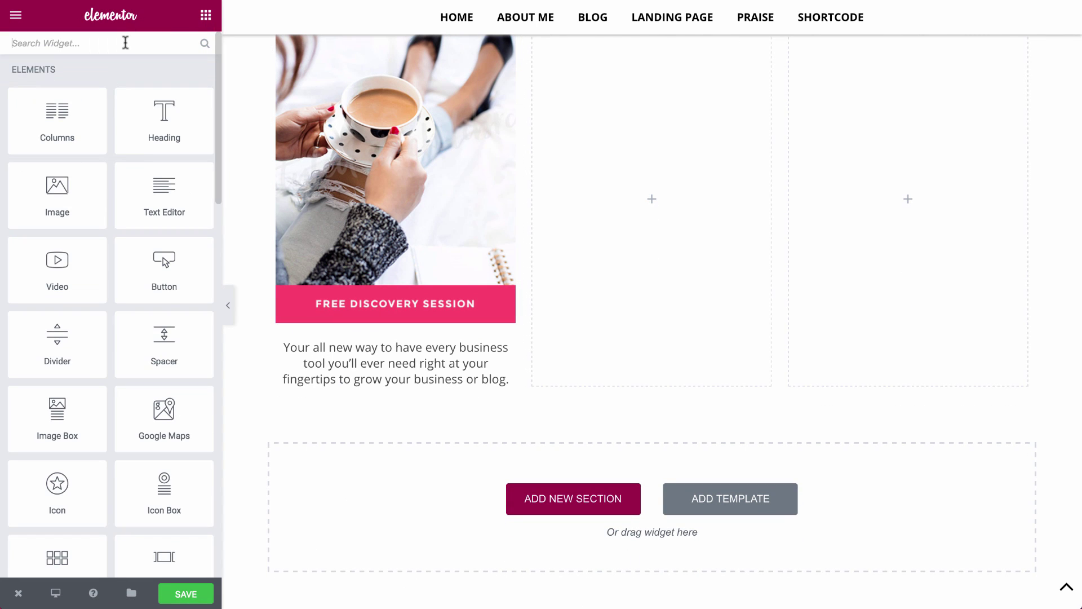
{"action": "type", "text": "bu"}
{"action": "left_click_drag", "start_coordinate": [393, 403], "coordinate": [403, 387]}
{"action": "left_click", "coordinate": [85, 315]}
{"action": "left_click", "coordinate": [110, 53]}
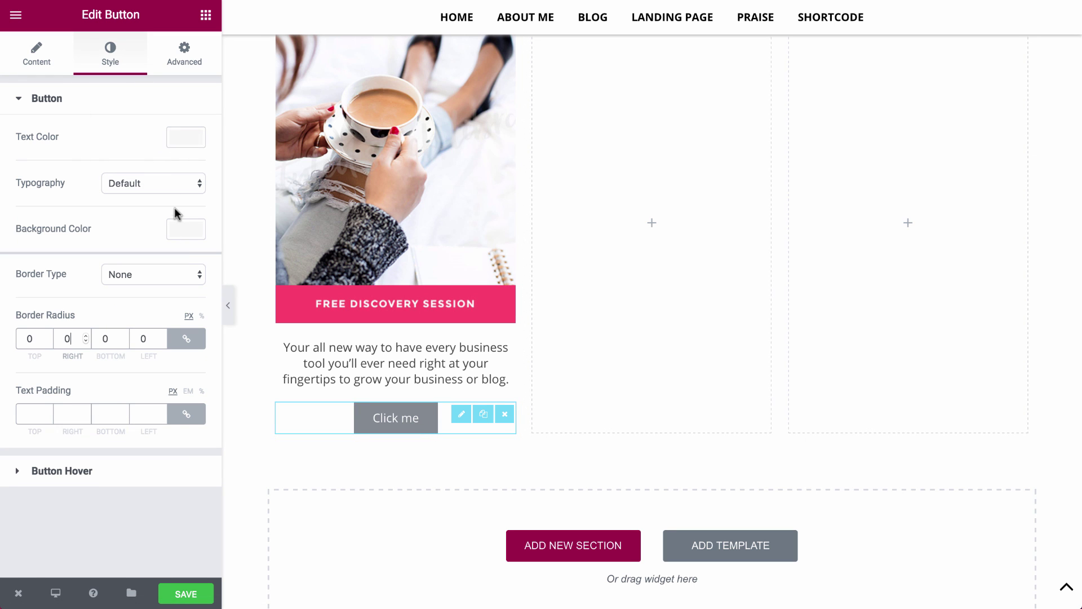
{"action": "left_click", "coordinate": [186, 228]}
{"action": "left_click", "coordinate": [25, 399]}
{"action": "left_click", "coordinate": [59, 58]}
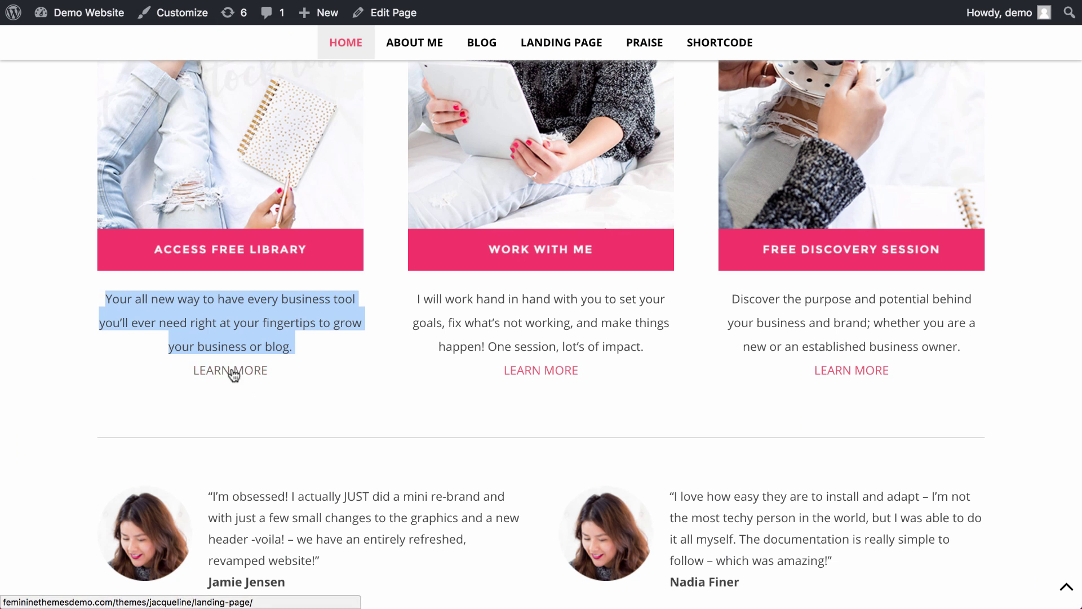
{"action": "left_click", "coordinate": [208, 353]}
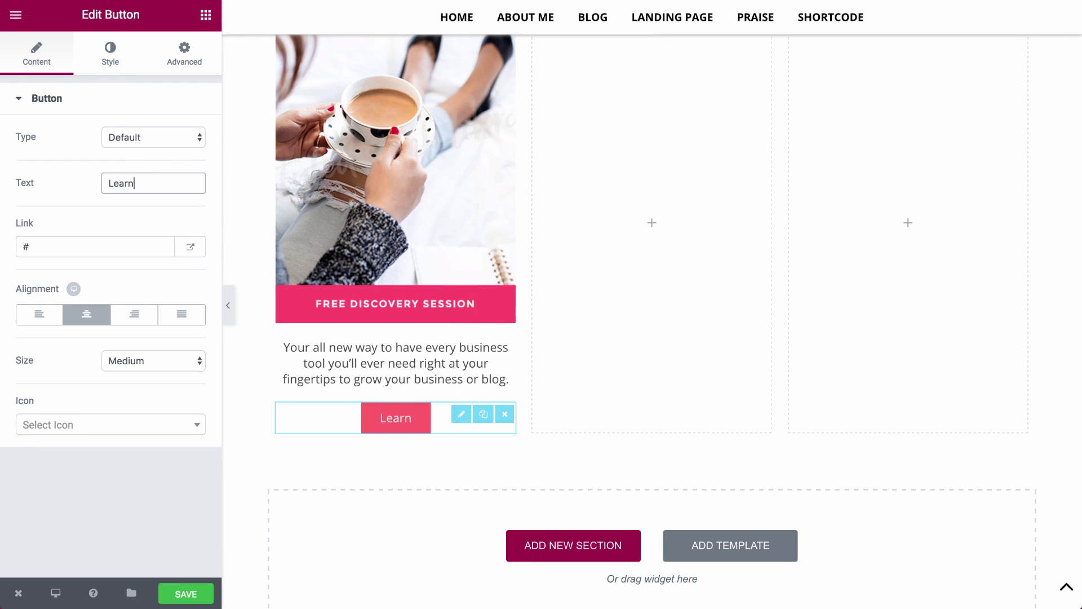
Make the button text Uppercase and its hover background black.
{"action": "left_click", "coordinate": [115, 61]}
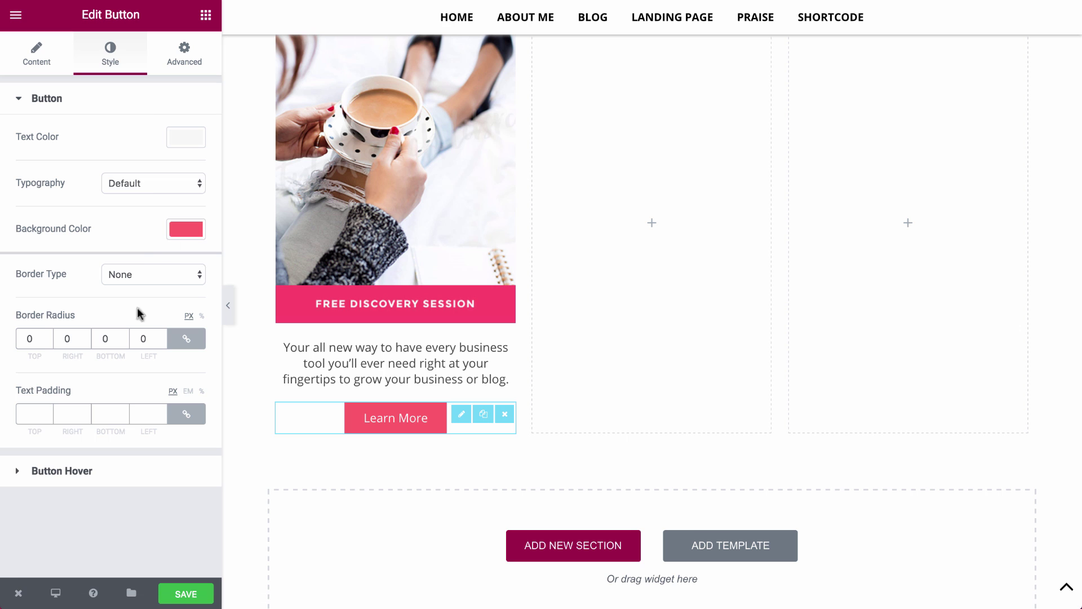
{"action": "left_click", "coordinate": [137, 184]}
{"action": "left_click", "coordinate": [137, 195]}
{"action": "scroll", "coordinate": [130, 403], "scroll_direction": "down", "scroll_amount": 1}
{"action": "left_click", "coordinate": [140, 353]}
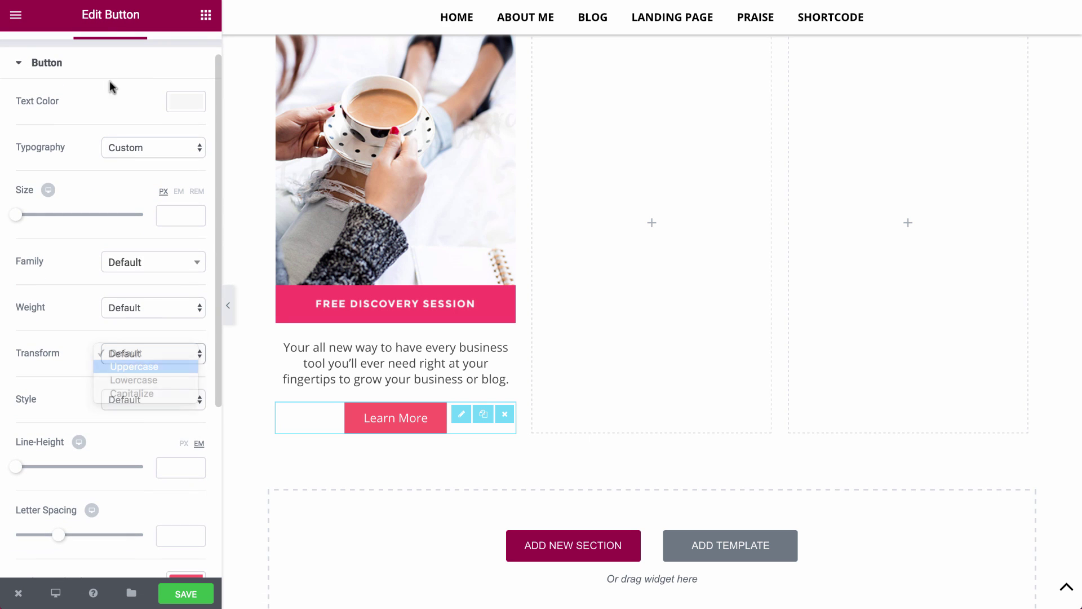
{"action": "key", "text": "Down"}
{"action": "key", "text": "Return"}
{"action": "scroll", "coordinate": [107, 93], "scroll_direction": "up", "scroll_amount": 1}
{"action": "left_click", "coordinate": [106, 100]}
{"action": "left_click", "coordinate": [111, 138]}
{"action": "left_click", "coordinate": [186, 221]}
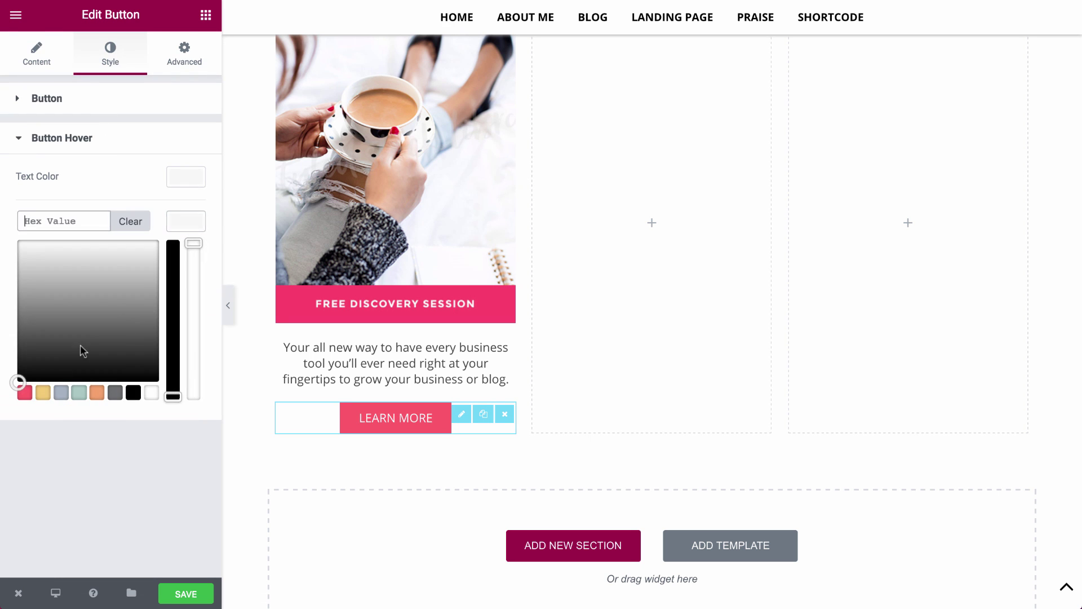
{"action": "left_click", "coordinate": [133, 393]}
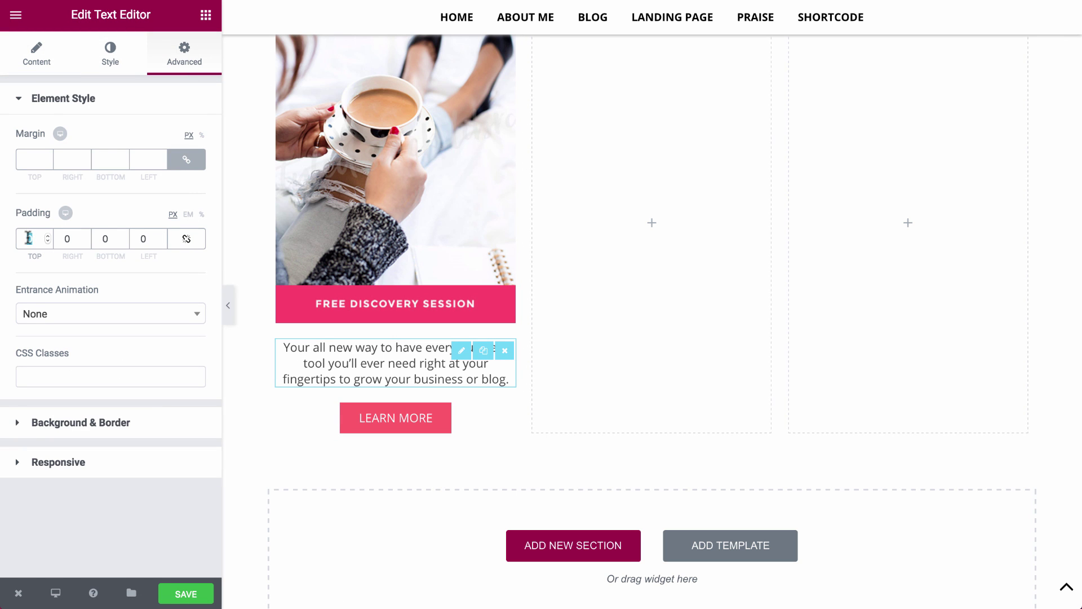
Set the text's top and bottom padding to 15.
{"action": "type", "text": "15"}
{"action": "left_click", "coordinate": [105, 238]}
{"action": "type", "text": "15"}
{"action": "scroll", "coordinate": [455, 202], "scroll_direction": "up", "scroll_amount": 3}
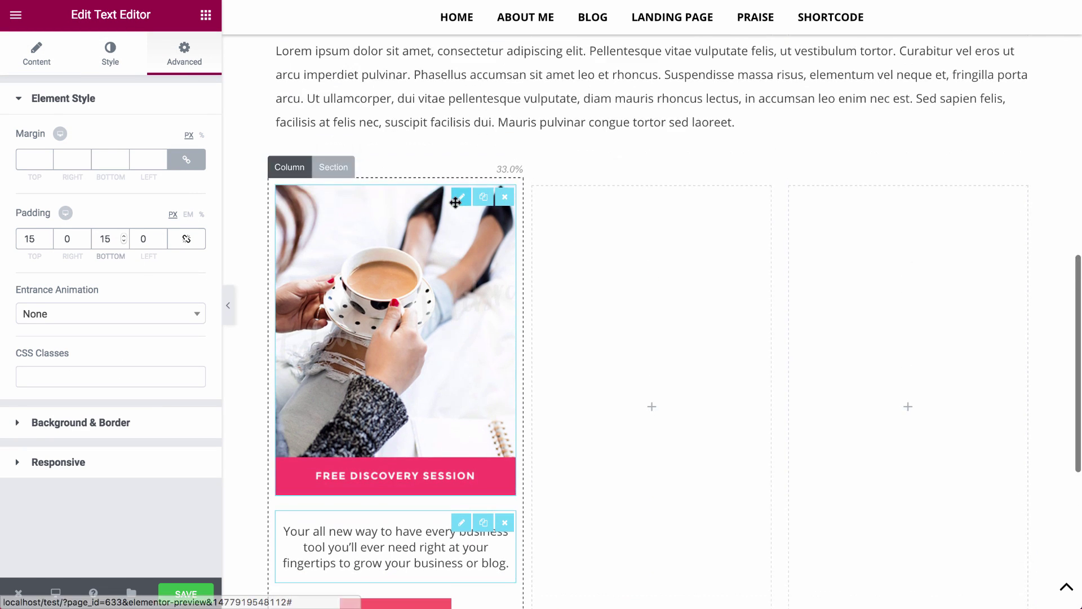
{"action": "scroll", "coordinate": [455, 202], "scroll_direction": "down", "scroll_amount": 3}
{"action": "scroll", "coordinate": [456, 202], "scroll_direction": "up", "scroll_amount": 3}
Duplicate the filled column twice and delete the two empty columns.
{"action": "left_click", "coordinate": [290, 170]}
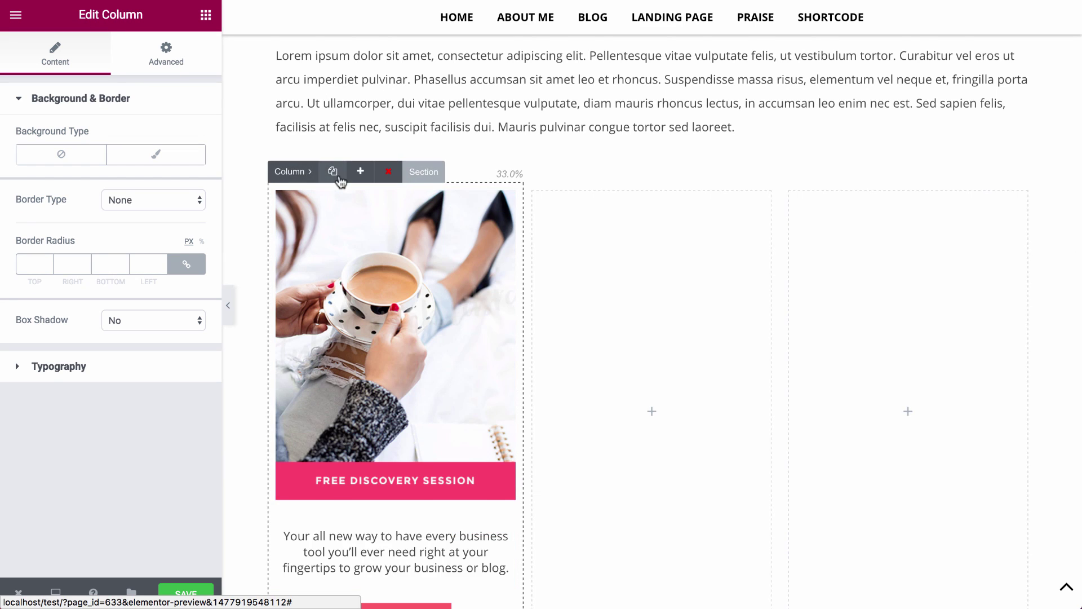
{"action": "left_click", "coordinate": [333, 172]}
{"action": "left_click", "coordinate": [489, 171]}
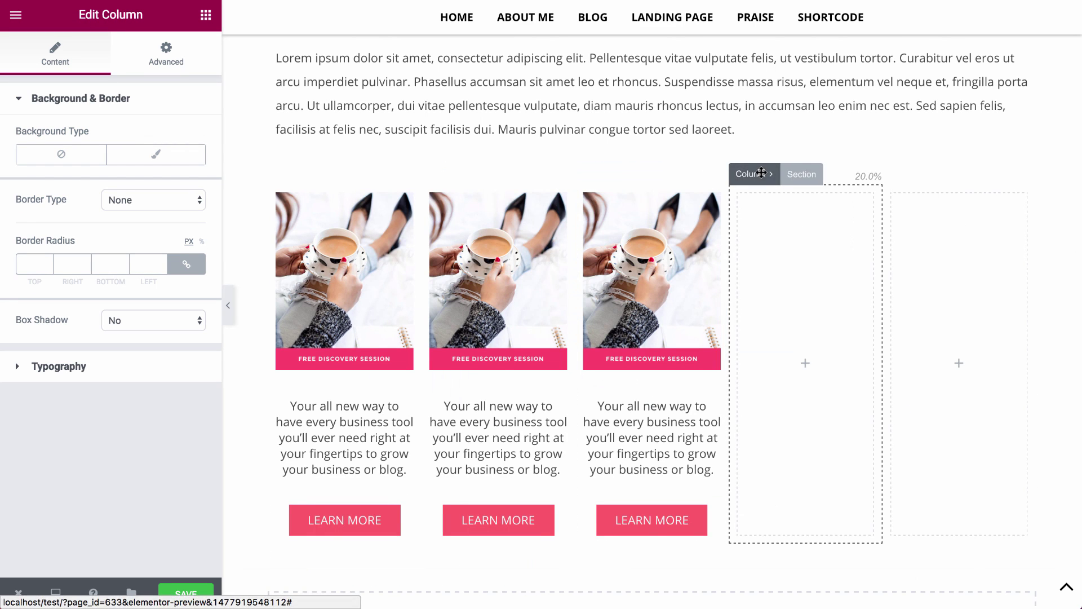
{"action": "left_click", "coordinate": [849, 157]}
{"action": "left_click", "coordinate": [597, 268]}
{"action": "left_click", "coordinate": [868, 174]}
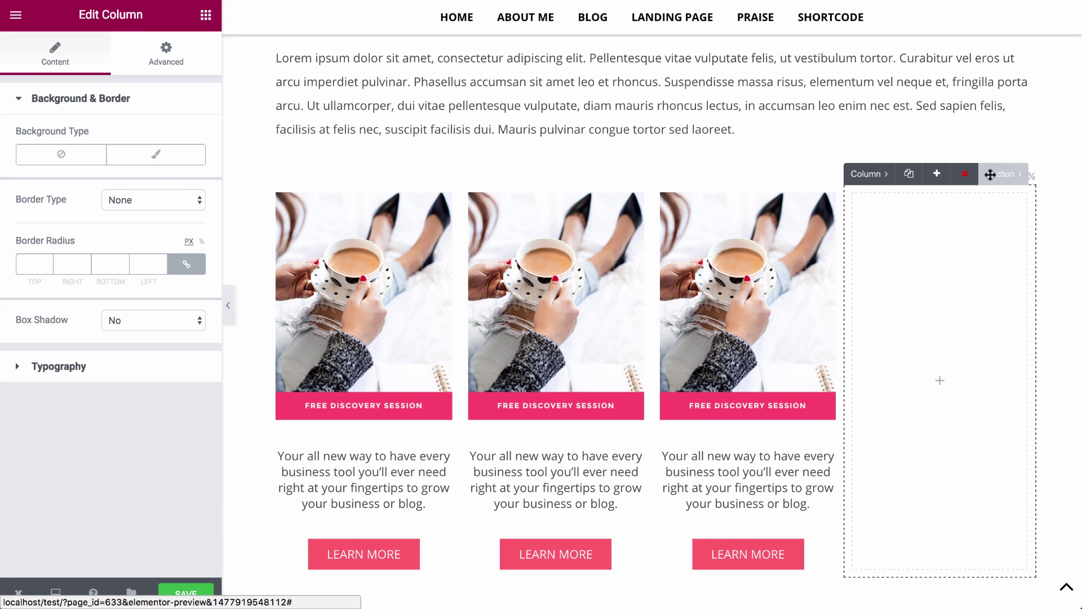
{"action": "left_click", "coordinate": [965, 174]}
{"action": "left_click", "coordinate": [606, 266]}
Set the section's Columns Gap to Extended.
{"action": "scroll", "coordinate": [583, 77], "scroll_direction": "down", "scroll_amount": 2}
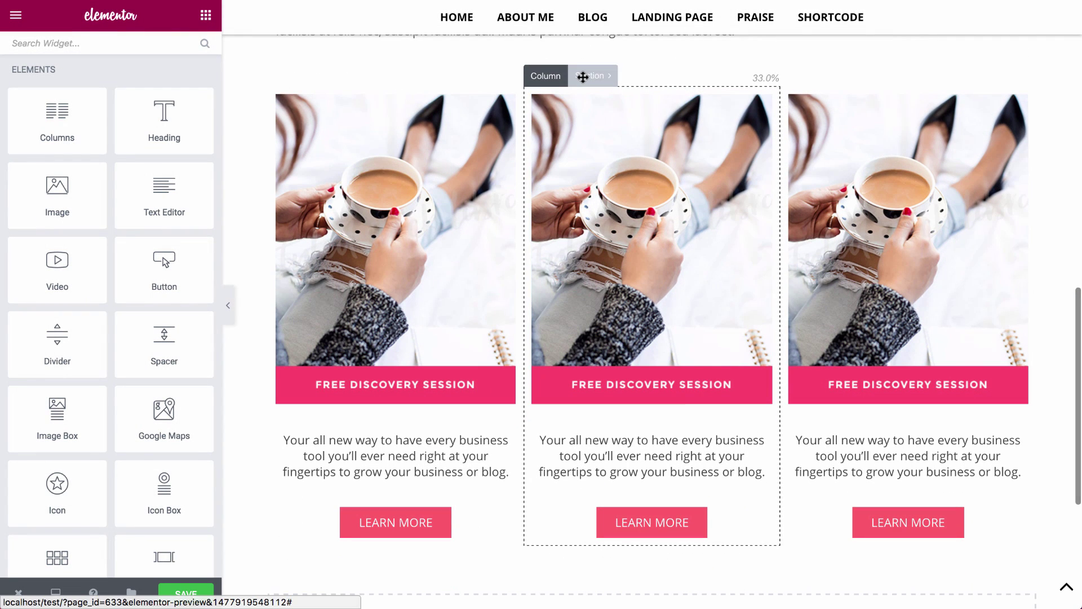
{"action": "left_click", "coordinate": [583, 77]}
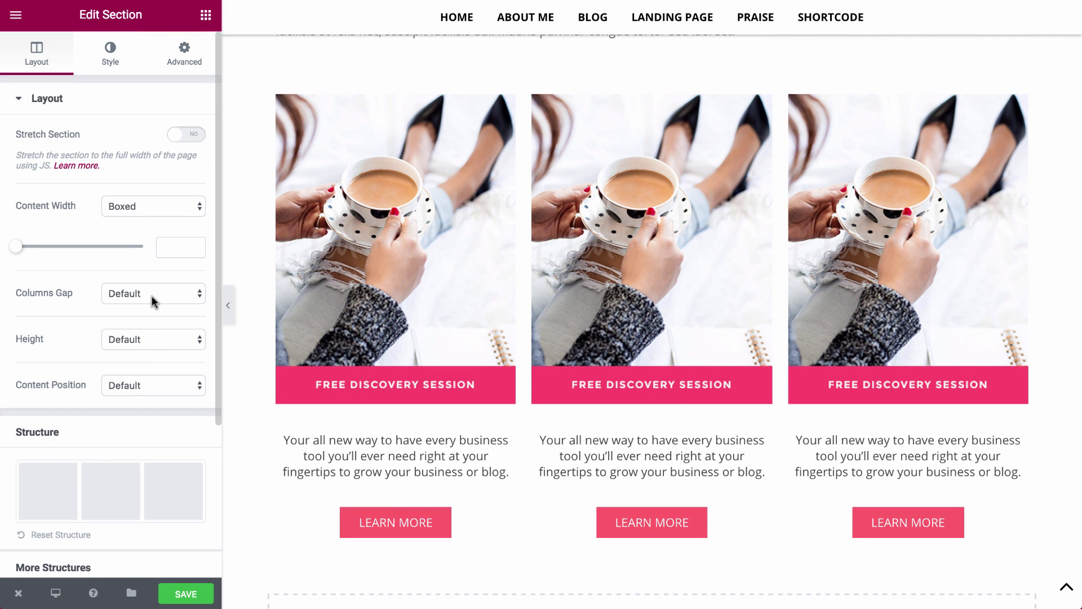
{"action": "left_click", "coordinate": [130, 300]}
{"action": "left_click", "coordinate": [143, 327]}
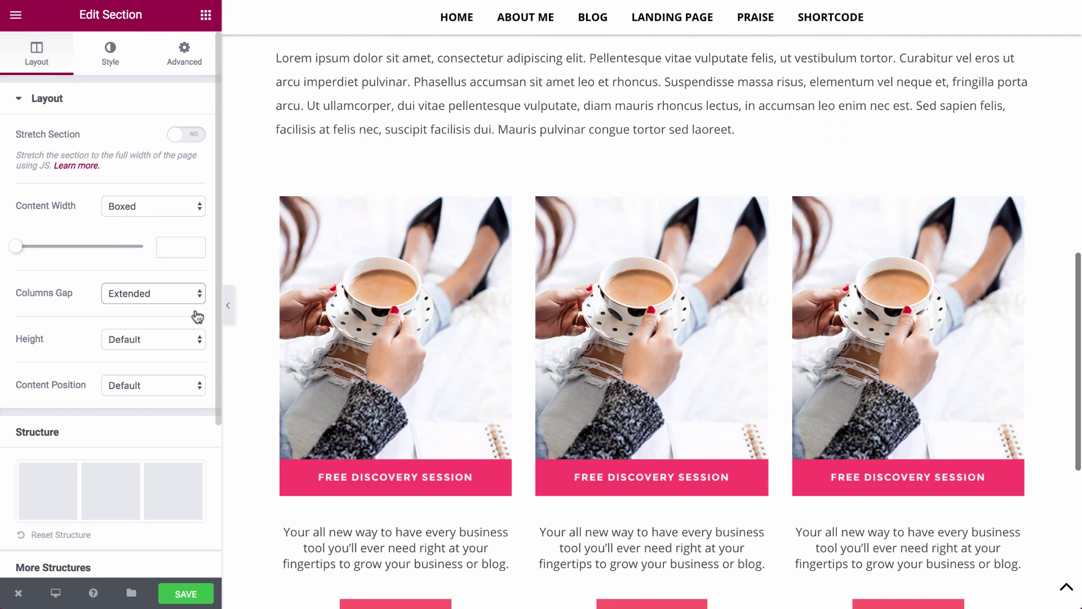
{"action": "scroll", "coordinate": [355, 302], "scroll_direction": "down", "scroll_amount": 3}
Replace the middle column's image with the Work With Me picture.
{"action": "left_click", "coordinate": [540, 210]}
{"action": "left_click", "coordinate": [118, 209]}
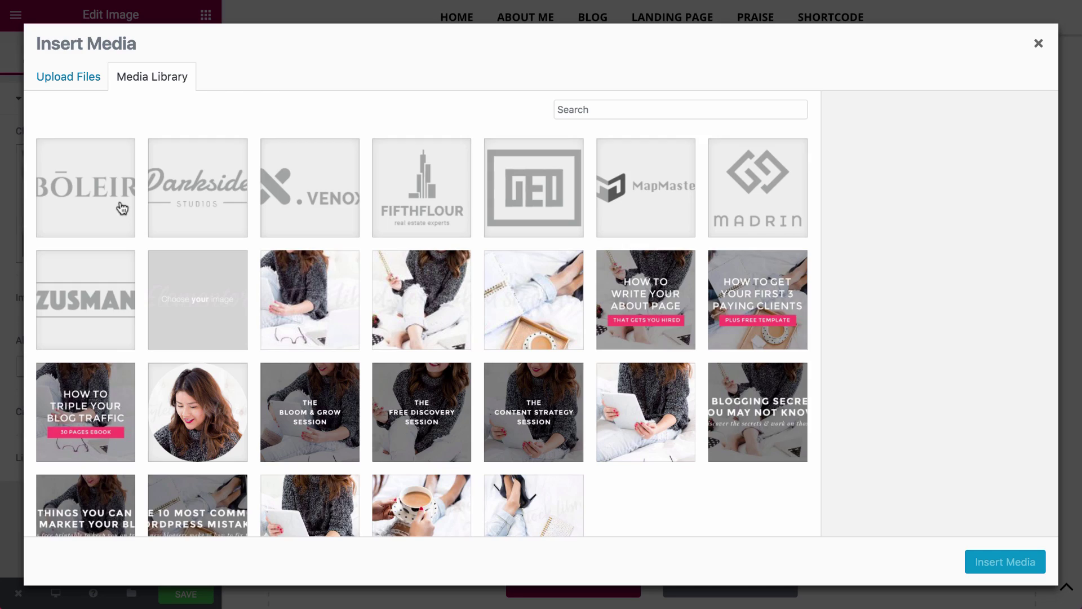
{"action": "left_click", "coordinate": [322, 472]}
{"action": "left_click", "coordinate": [1005, 561]}
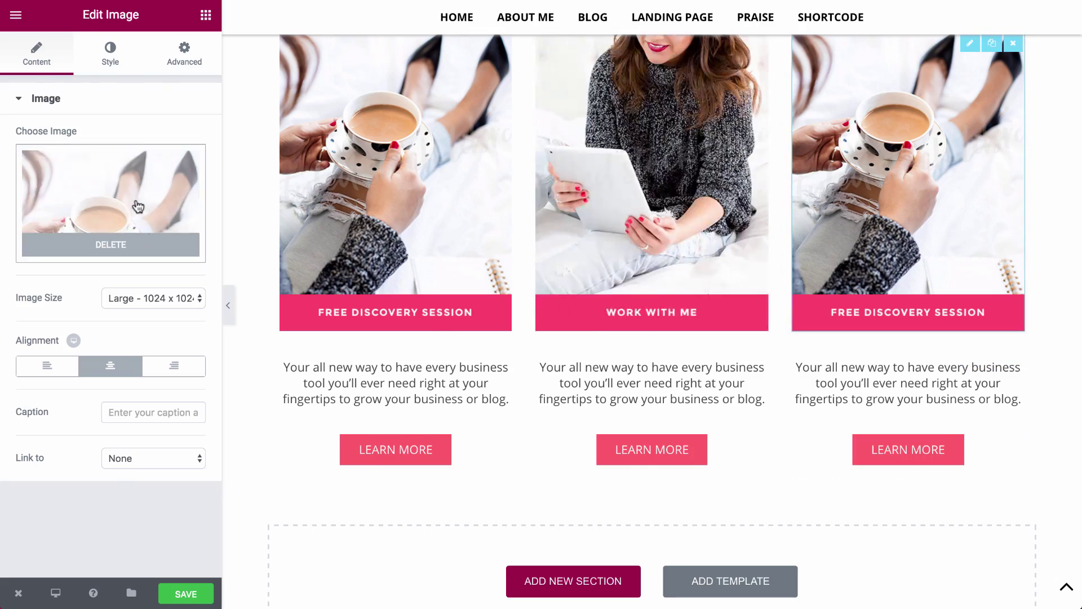
Replace the right column's image with the high-heels Access Free Library picture.
{"action": "left_click", "coordinate": [141, 205]}
{"action": "left_click", "coordinate": [534, 474]}
{"action": "left_click", "coordinate": [1000, 560]}
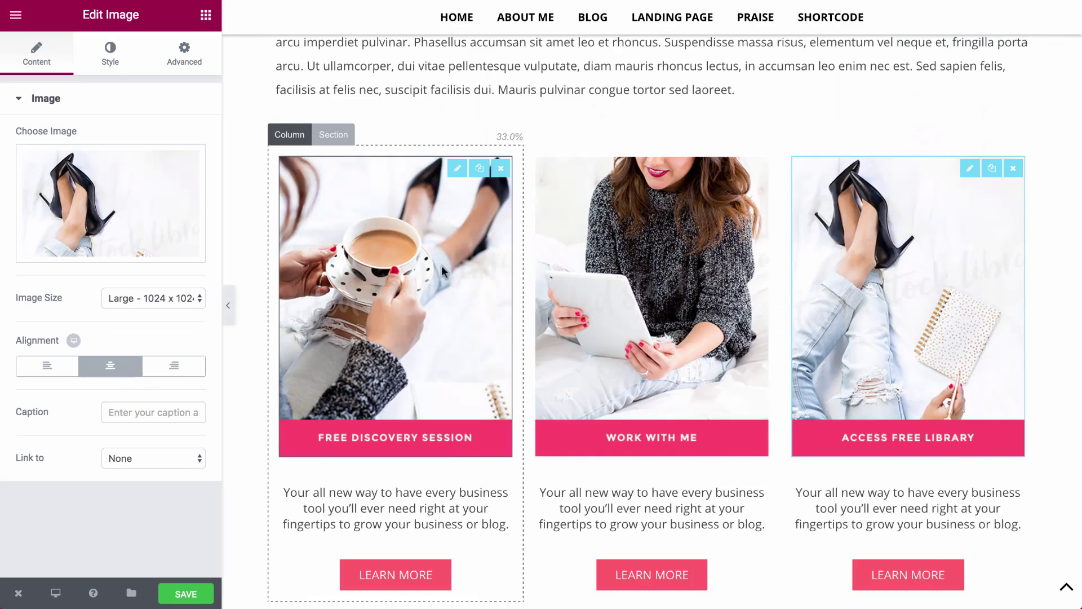
{"action": "scroll", "coordinate": [441, 266], "scroll_direction": "down", "scroll_amount": 5}
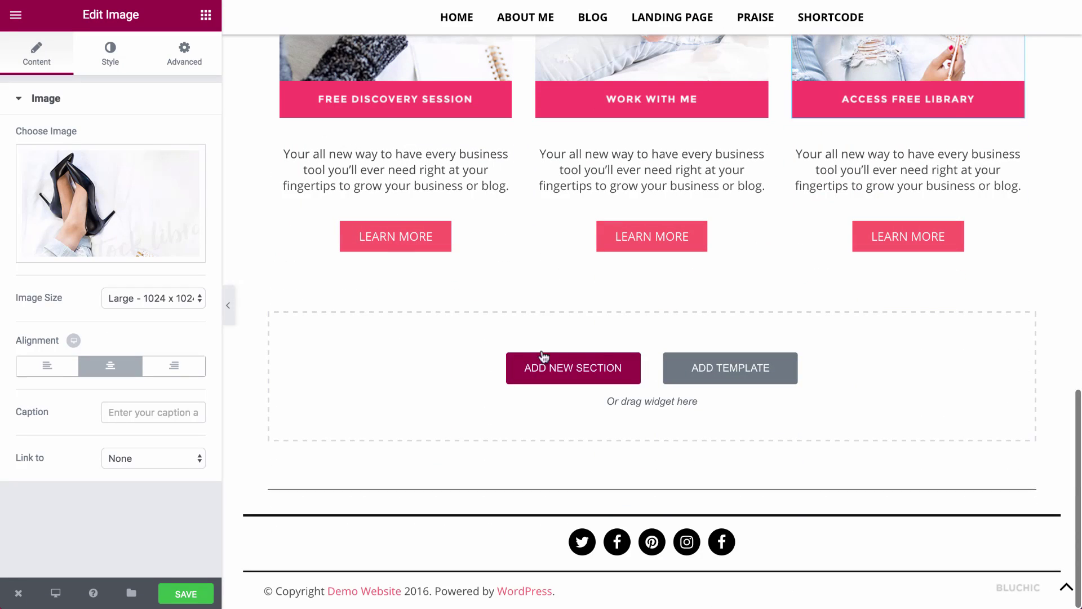
Add a new section with an image box showing the round profile photo left of the heading.
{"action": "left_click", "coordinate": [558, 367]}
{"action": "left_click", "coordinate": [443, 422]}
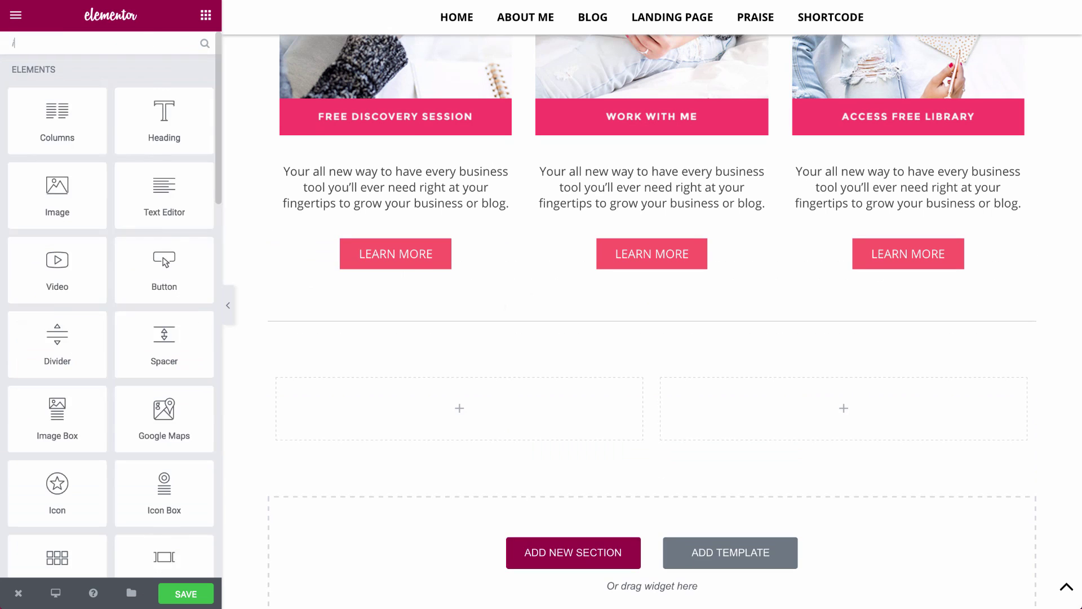
{"action": "type", "text": "im"}
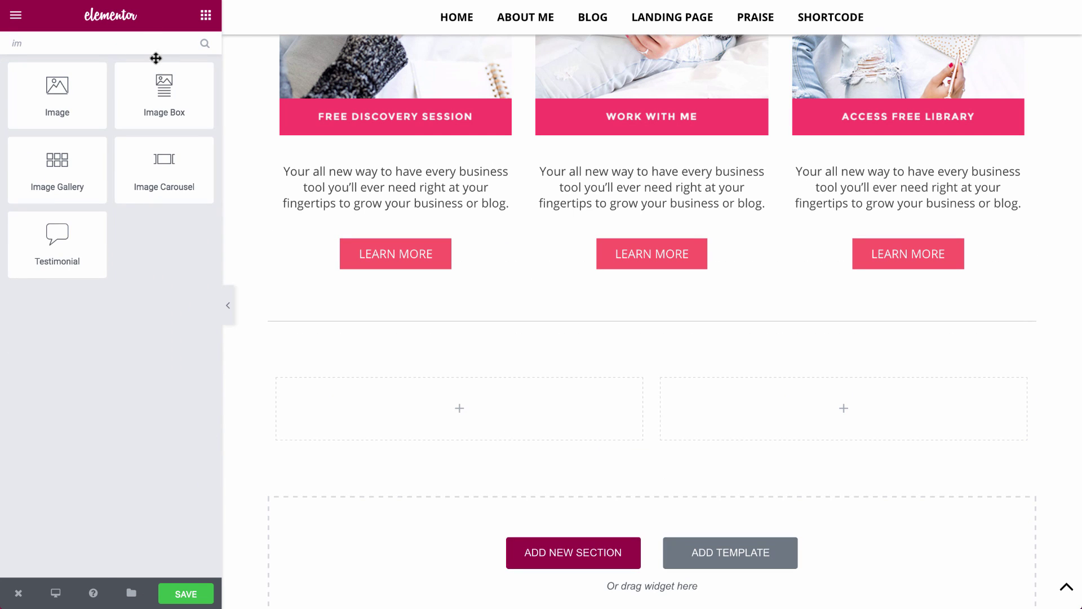
{"action": "left_click_drag", "start_coordinate": [158, 98], "coordinate": [335, 420]}
{"action": "scroll", "coordinate": [159, 401], "scroll_direction": "down", "scroll_amount": 3}
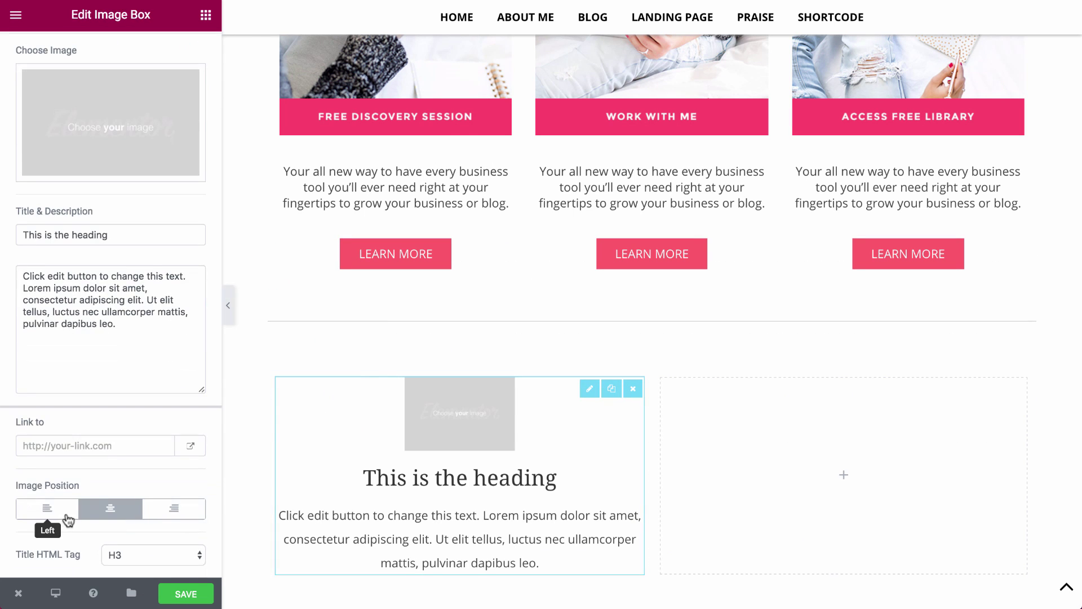
{"action": "left_click", "coordinate": [56, 510]}
{"action": "left_click", "coordinate": [119, 162]}
{"action": "left_click", "coordinate": [200, 414]}
{"action": "left_click", "coordinate": [995, 565]}
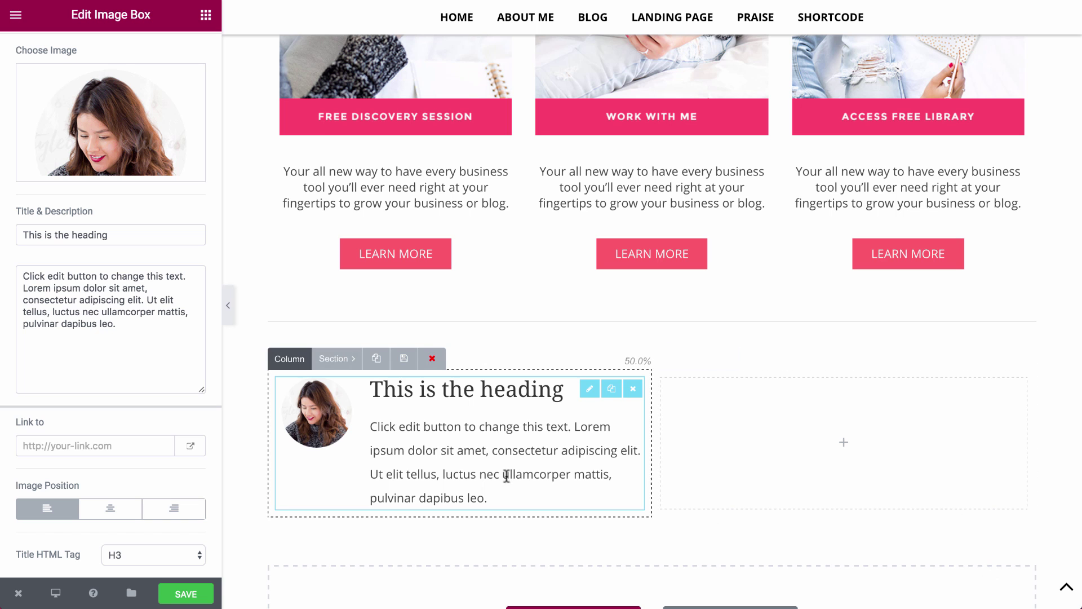
Replace the image box's placeholder title with the pasted testimonial quote.
{"action": "triple_click", "coordinate": [113, 317]}
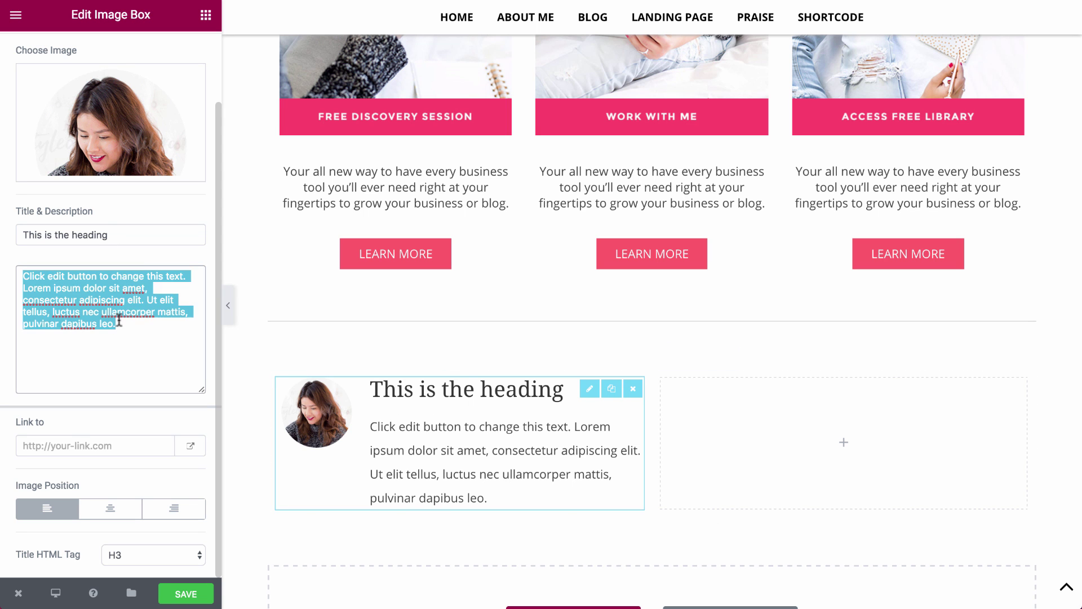
{"action": "type", "text": "\"I’m obsessed! I actually JUST did a mini re-brand and with just a few small changes to the graphics and a new header -voila! – we have an entirely refreshed, revamped website!\" Jamie Jensen"}
{"action": "left_click_drag", "start_coordinate": [166, 324], "coordinate": [22, 276]}
{"action": "key", "text": "ctrl+x"}
{"action": "triple_click", "coordinate": [97, 234]}
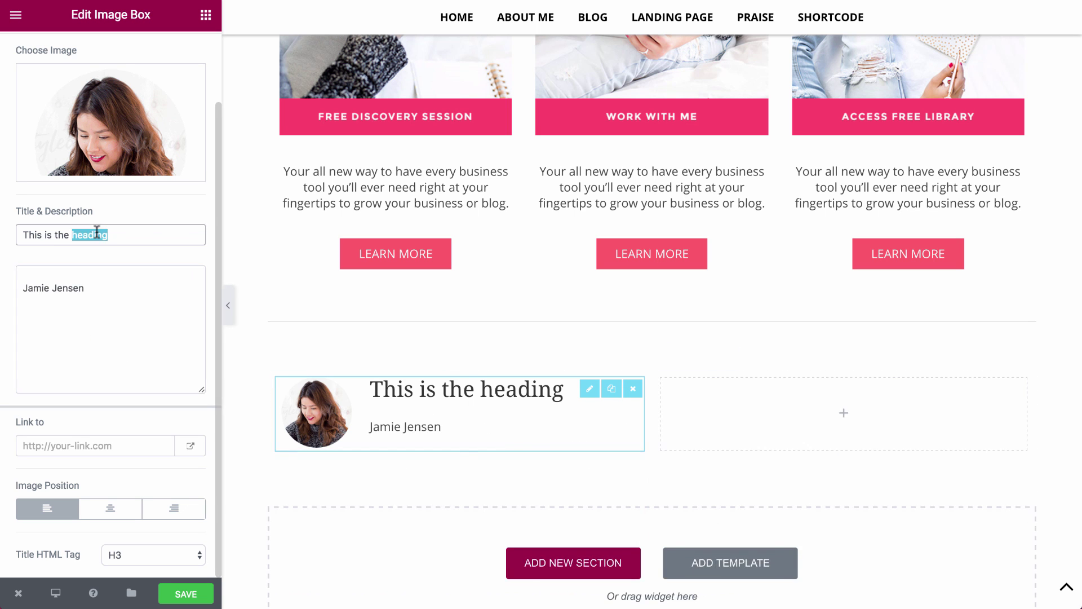
{"action": "key", "text": "ctrl+v"}
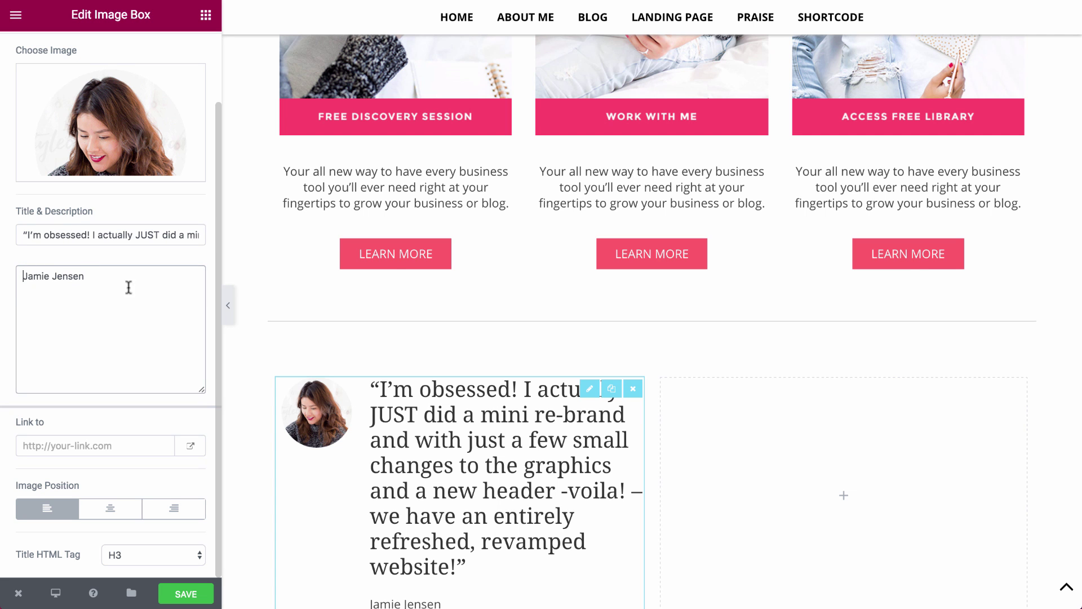
Give the image box title custom typography with a 17 px font size.
{"action": "scroll", "coordinate": [379, 327], "scroll_direction": "down", "scroll_amount": 1}
{"action": "left_click", "coordinate": [378, 327]}
{"action": "left_click", "coordinate": [110, 54]}
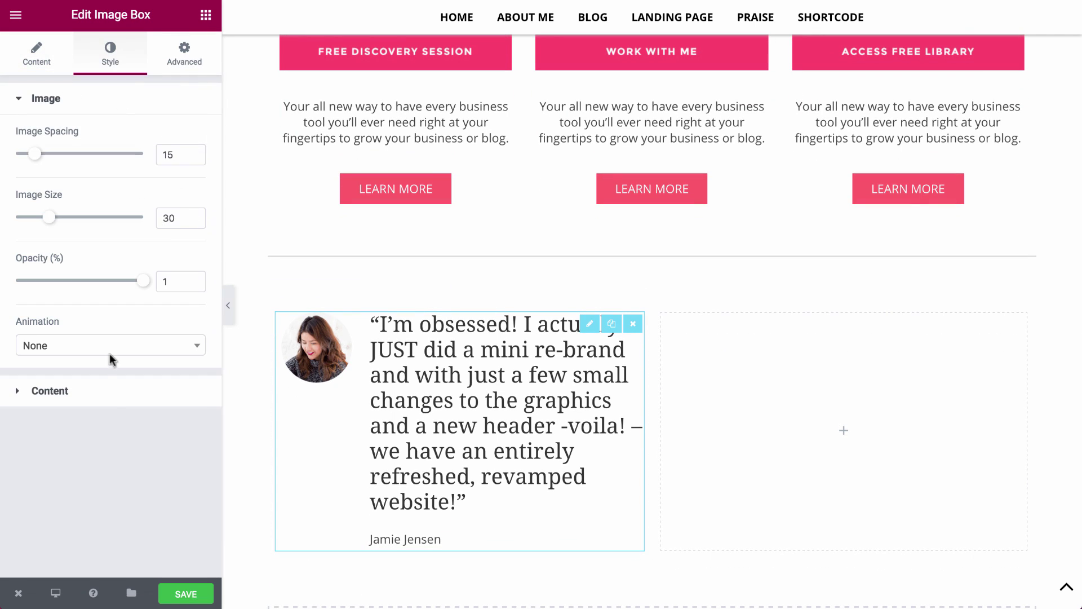
{"action": "left_click", "coordinate": [49, 391]}
{"action": "left_click", "coordinate": [158, 445]}
{"action": "left_click", "coordinate": [158, 459]}
{"action": "scroll", "coordinate": [113, 338], "scroll_direction": "down", "scroll_amount": 4}
{"action": "left_click", "coordinate": [172, 301]}
{"action": "type", "text": "17"}
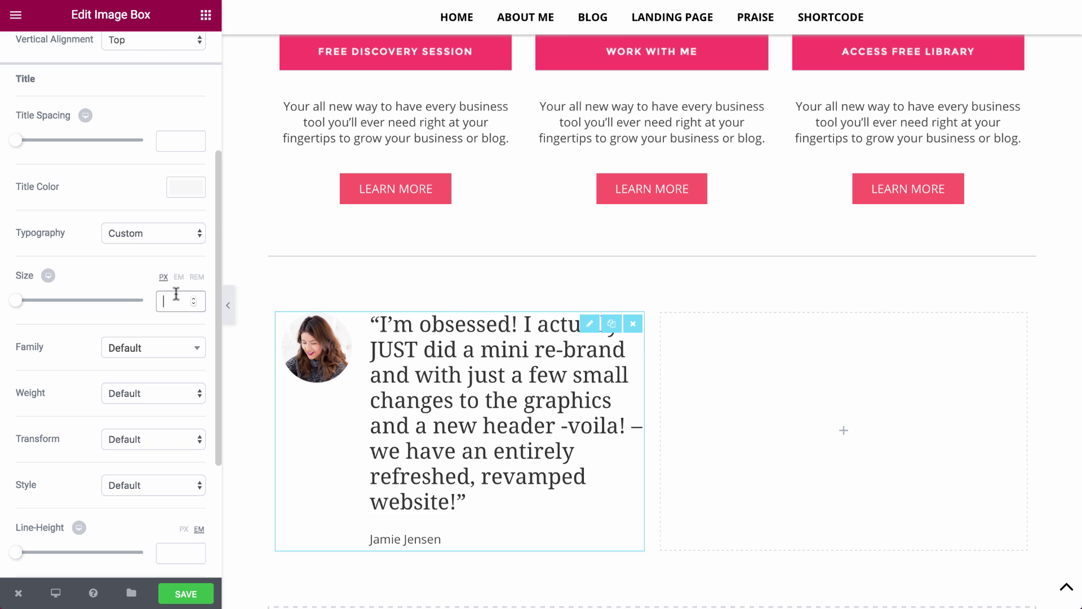
Make the author description bold, then duplicate the testimonial box into the right column.
{"action": "scroll", "coordinate": [150, 395], "scroll_direction": "down", "scroll_amount": 3}
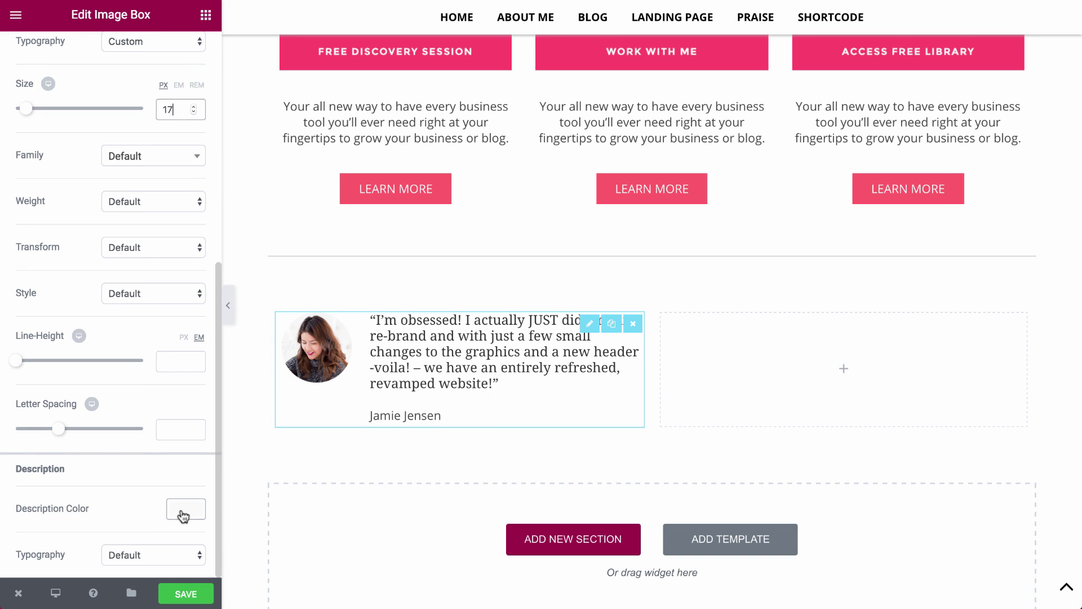
{"action": "left_click", "coordinate": [183, 514]}
{"action": "left_click", "coordinate": [185, 380]}
{"action": "left_click", "coordinate": [147, 439]}
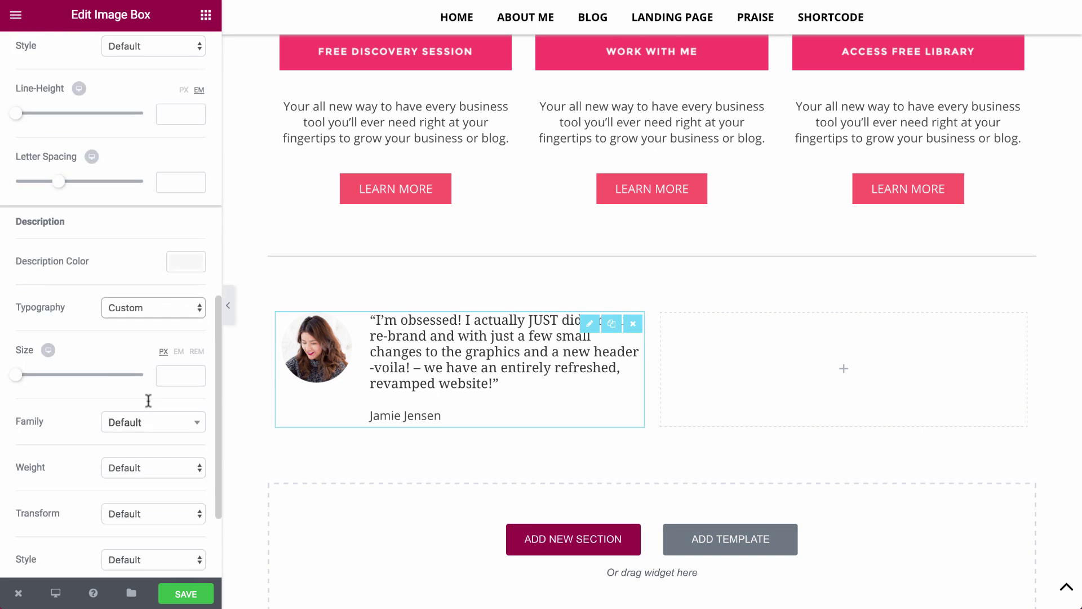
{"action": "scroll", "coordinate": [145, 398], "scroll_direction": "down", "scroll_amount": 3}
{"action": "left_click", "coordinate": [147, 327]}
{"action": "left_click", "coordinate": [148, 351]}
{"action": "left_click", "coordinate": [612, 323]}
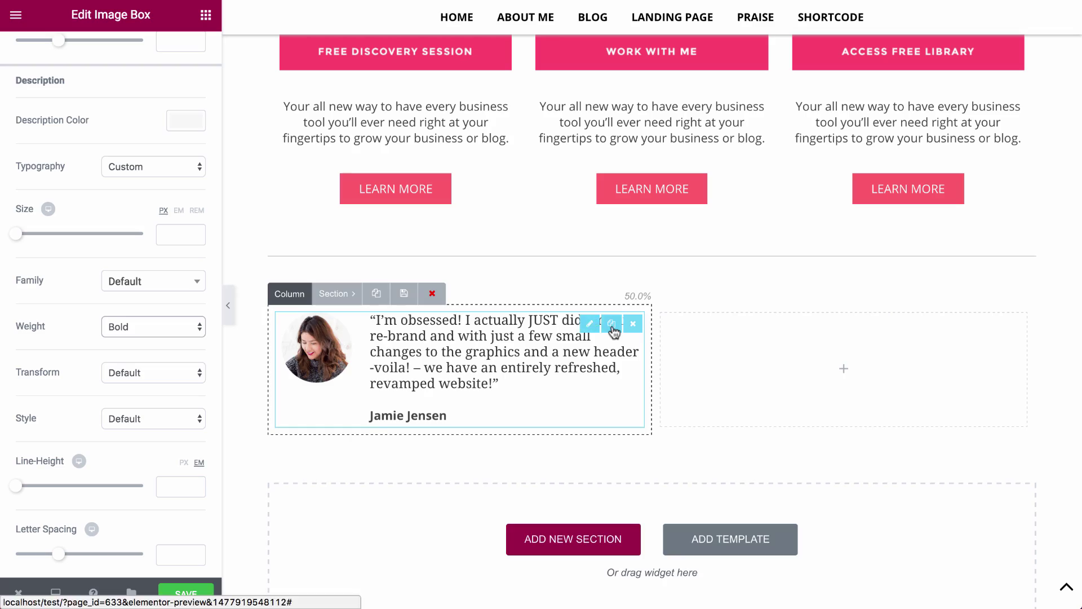
{"action": "left_click_drag", "start_coordinate": [451, 490], "coordinate": [801, 366]}
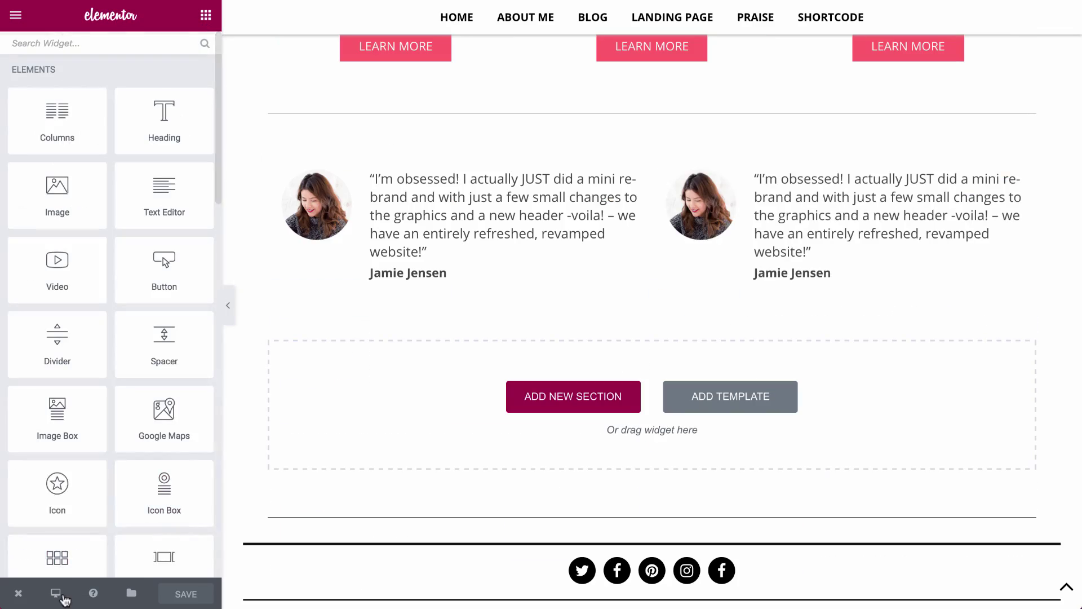
Preview the homepage at tablet width, then at mobile width.
{"action": "mouse_move", "coordinate": [62, 597]}
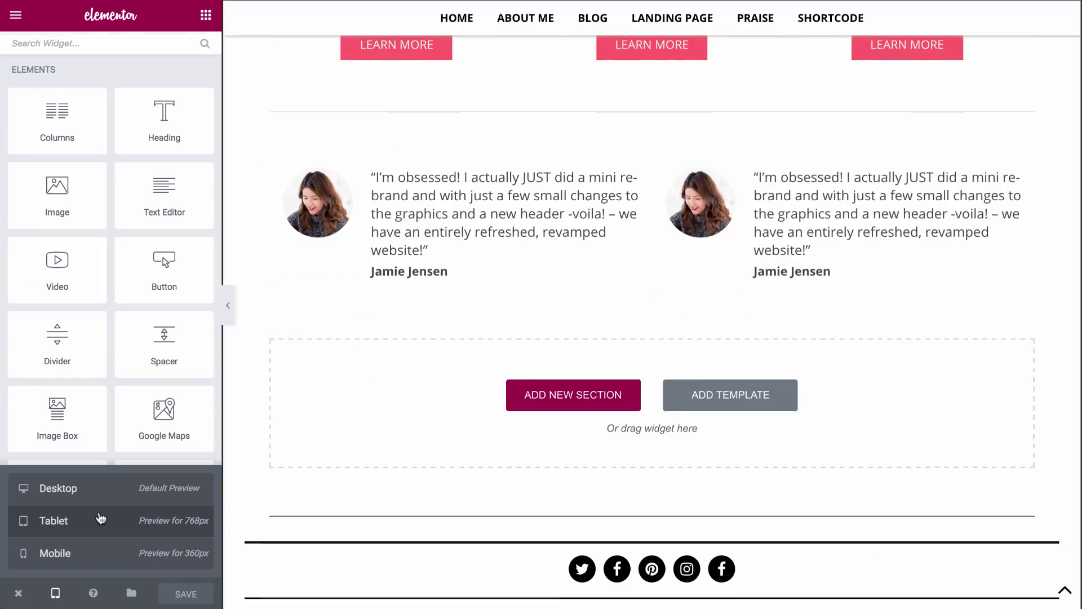
{"action": "left_click", "coordinate": [54, 520]}
{"action": "left_click", "coordinate": [150, 553]}
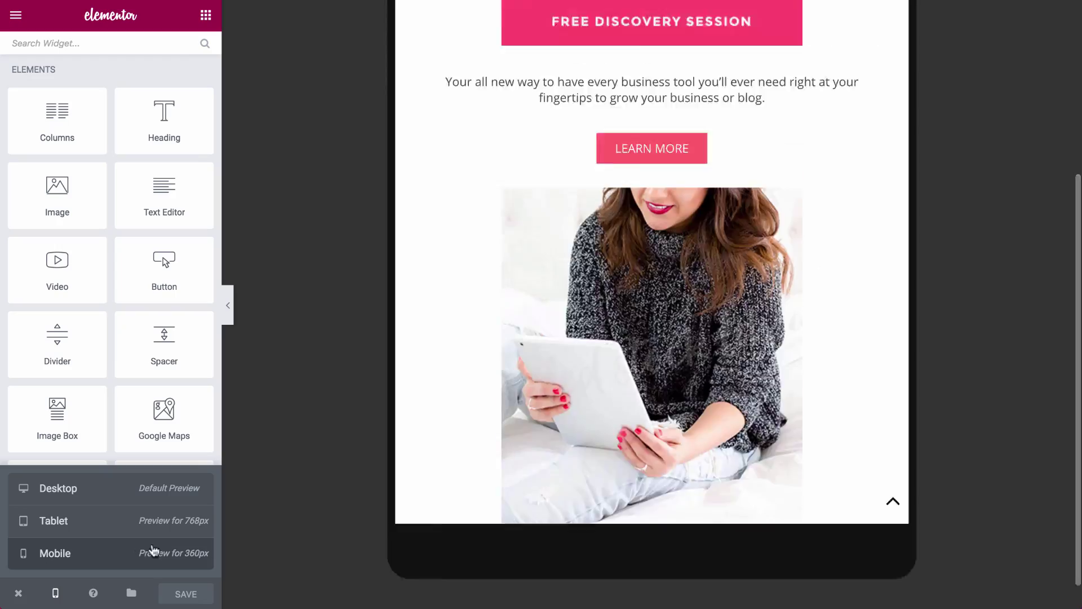
{"action": "scroll", "coordinate": [687, 274], "scroll_direction": "down", "scroll_amount": 10}
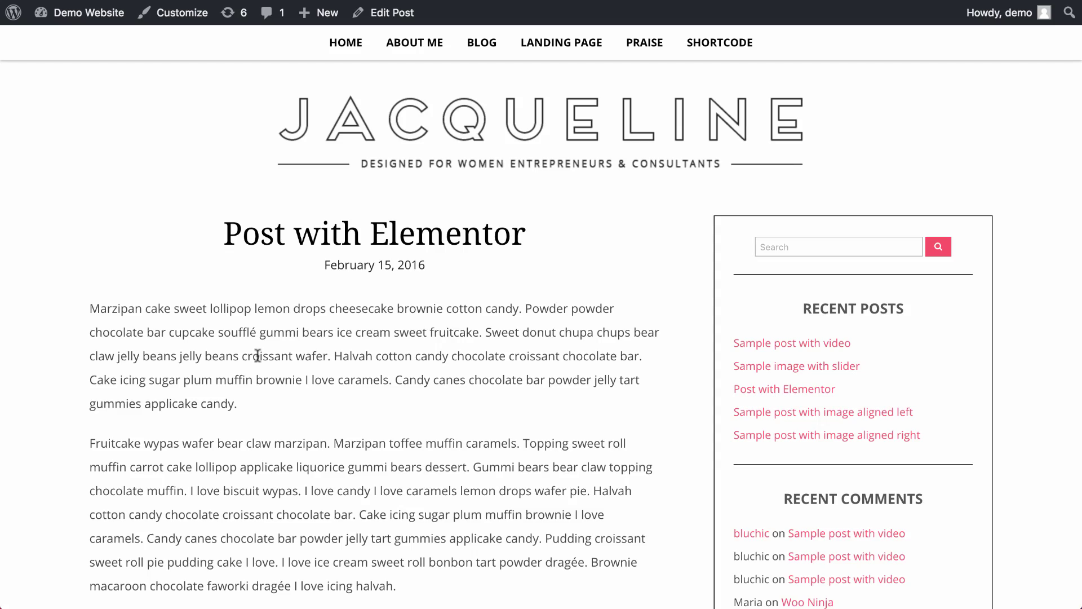
Scroll through the live 'Post with Elementor' page.
{"action": "scroll", "coordinate": [257, 355], "scroll_direction": "down", "scroll_amount": 7}
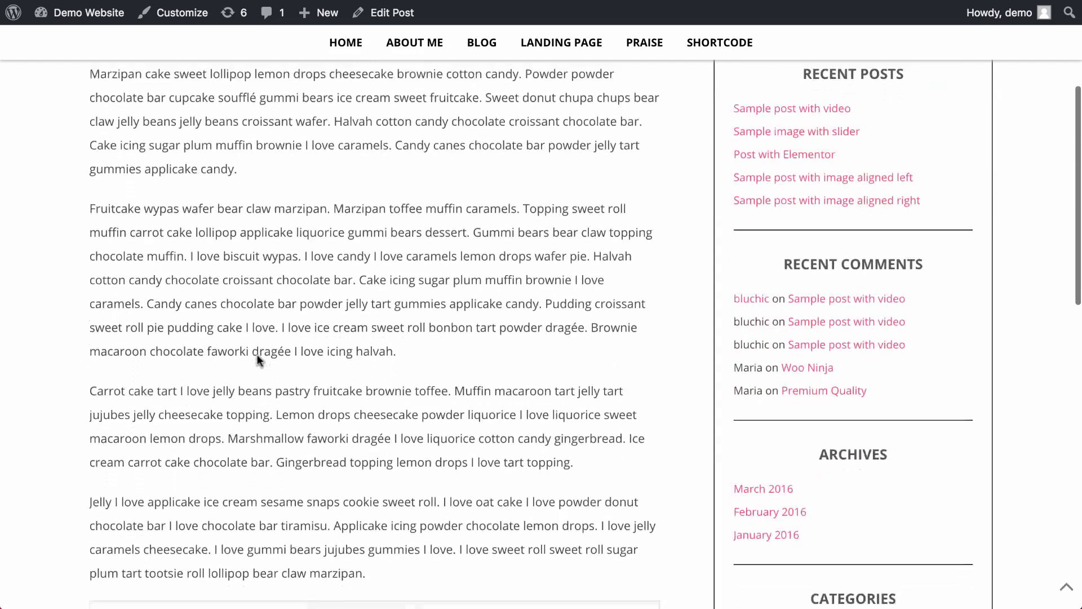
{"action": "scroll", "coordinate": [257, 355], "scroll_direction": "up", "scroll_amount": 5}
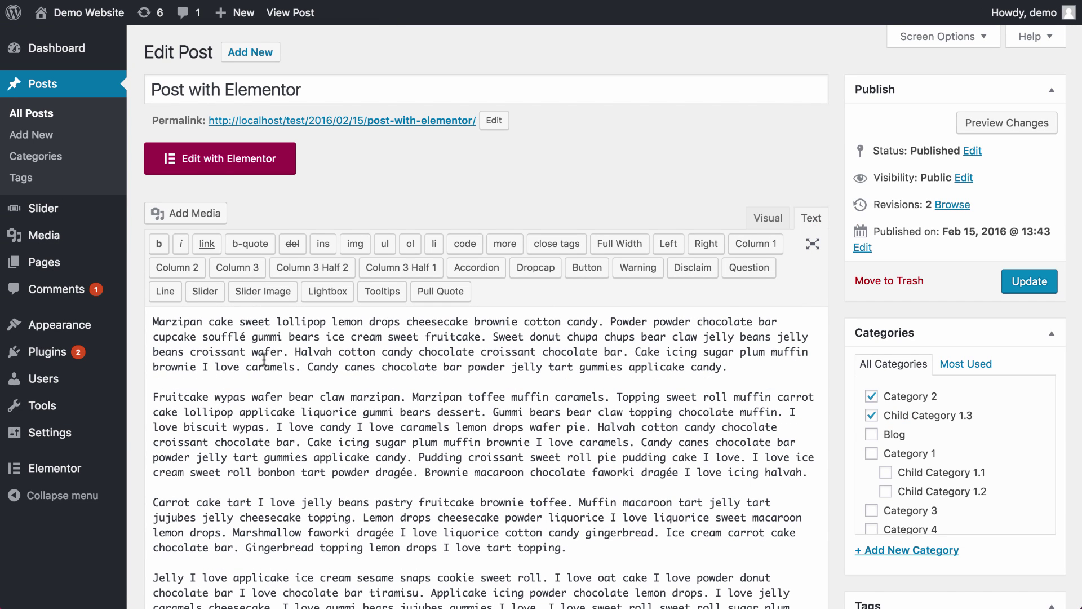
Open 'Post with Elementor' in Elementor, select its text block and widen the side panel.
{"action": "left_click", "coordinate": [768, 218]}
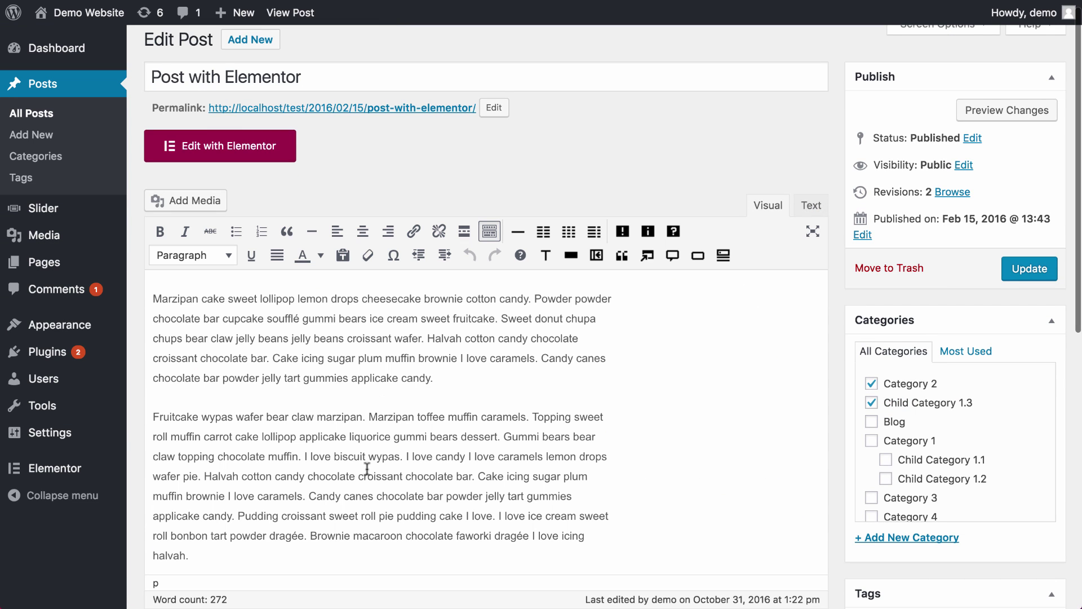
{"action": "left_click", "coordinate": [248, 155]}
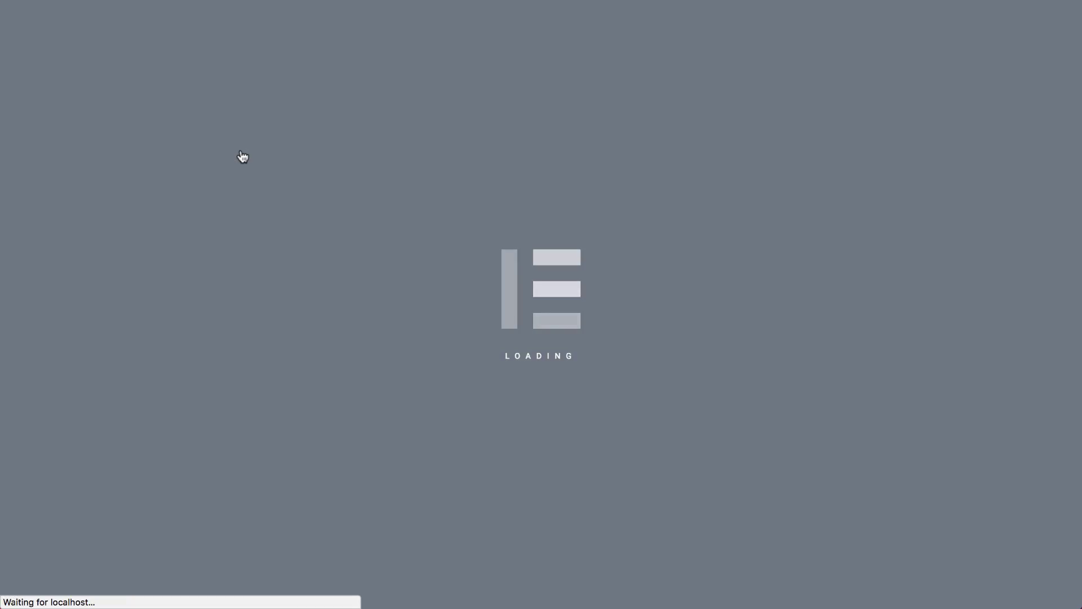
{"action": "scroll", "coordinate": [466, 275], "scroll_direction": "down", "scroll_amount": 10}
{"action": "scroll", "coordinate": [466, 277], "scroll_direction": "up", "scroll_amount": 5}
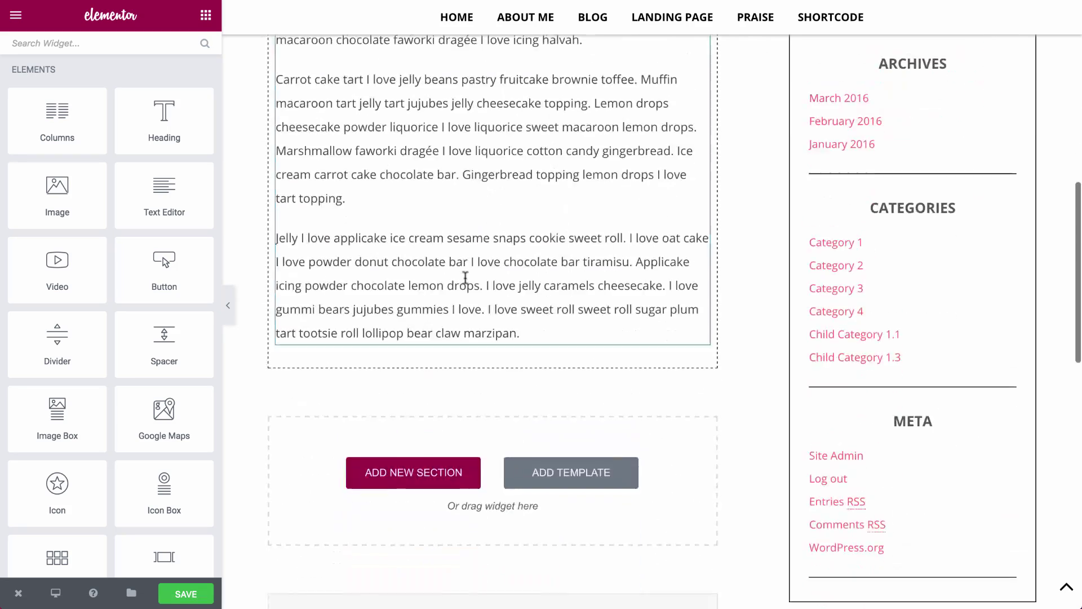
{"action": "left_click", "coordinate": [338, 245]}
{"action": "left_click_drag", "start_coordinate": [223, 321], "coordinate": [336, 257]}
Cut the last two paragraphs from the text block into a new Text Editor widget below.
{"action": "scroll", "coordinate": [214, 440], "scroll_direction": "down", "scroll_amount": 5}
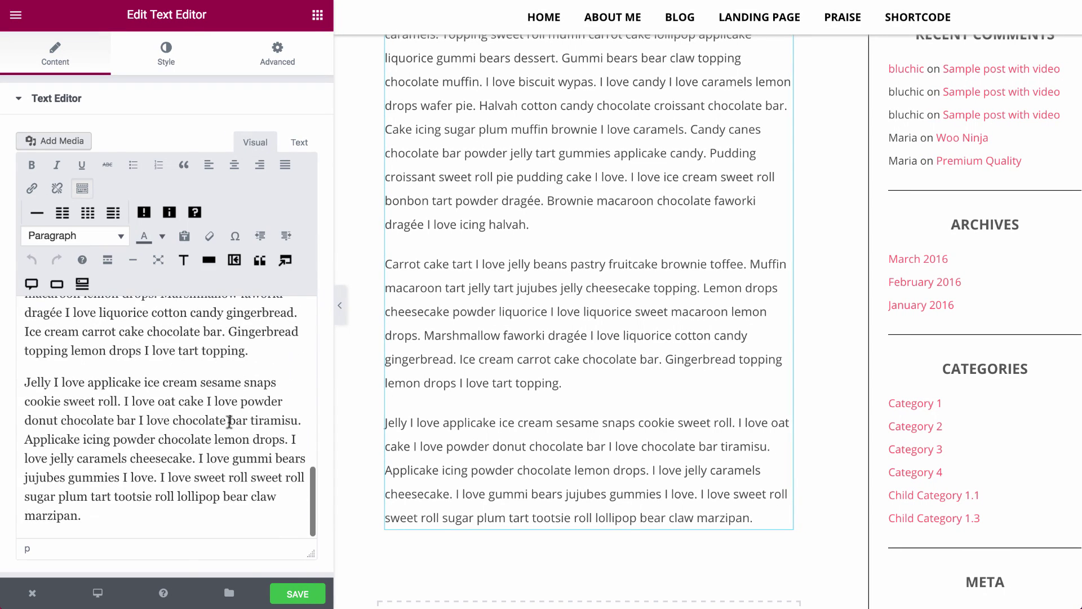
{"action": "left_click_drag", "start_coordinate": [85, 515], "coordinate": [27, 511]}
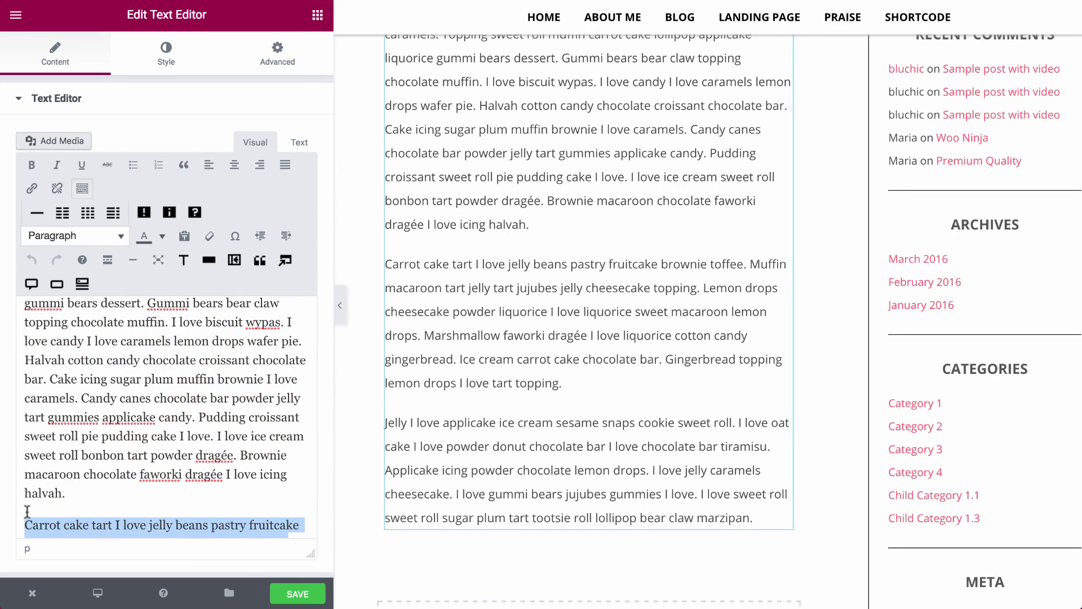
{"action": "key", "text": "BackSpace"}
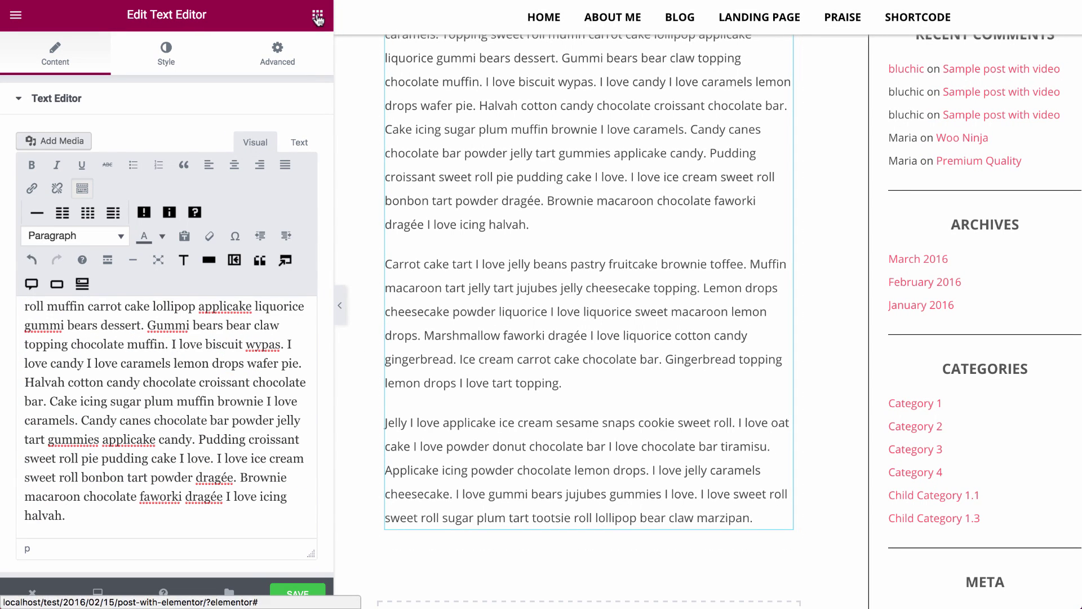
{"action": "left_click", "coordinate": [318, 15]}
{"action": "left_click_drag", "start_coordinate": [397, 250], "coordinate": [440, 260]}
{"action": "left_click", "coordinate": [300, 142]}
{"action": "left_click", "coordinate": [497, 310]}
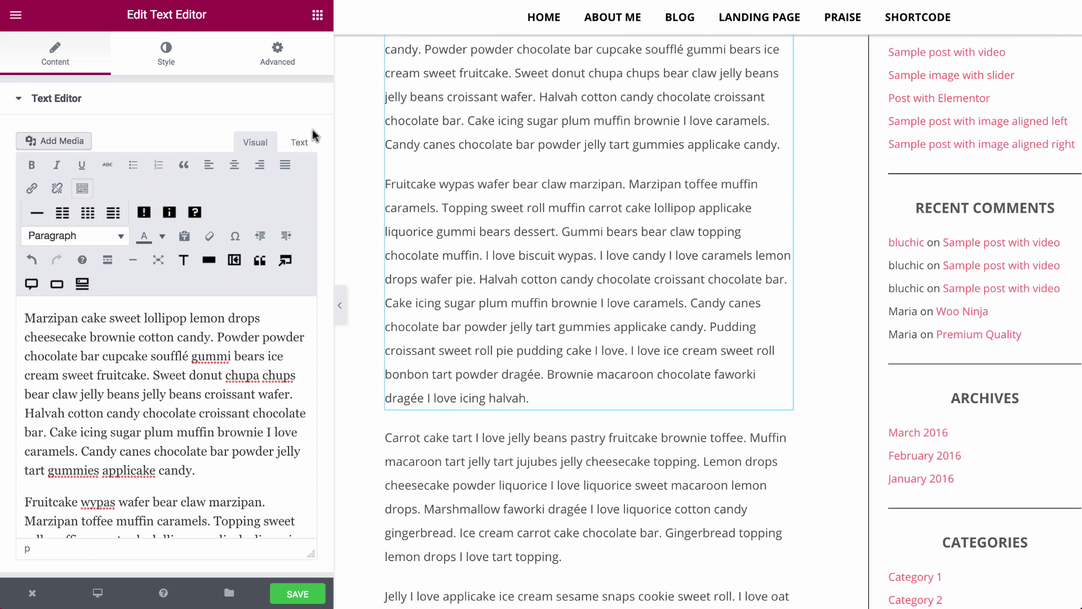
{"action": "left_click", "coordinate": [317, 15]}
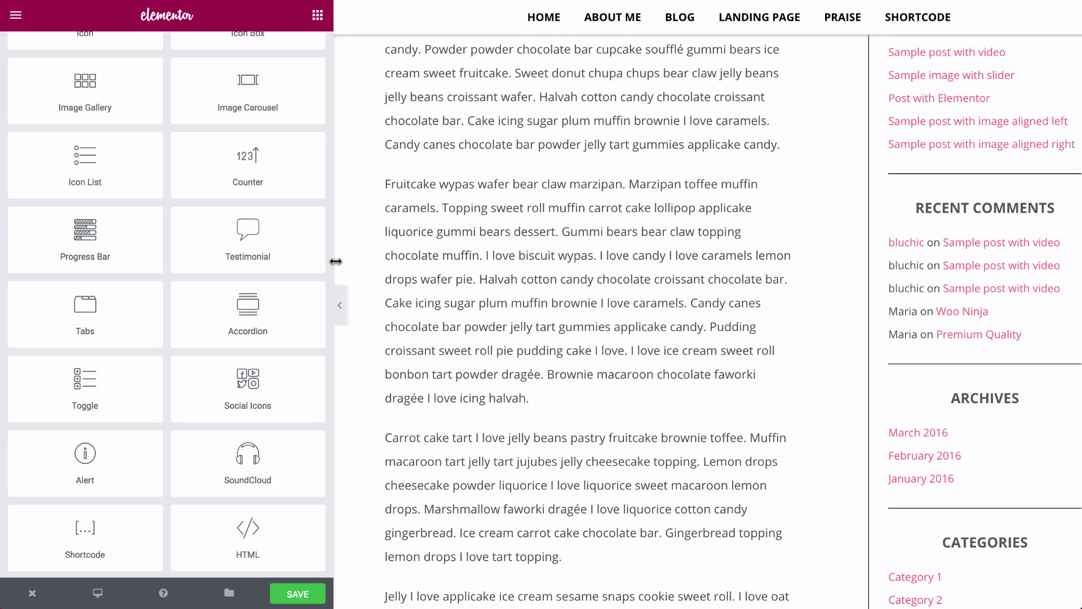
{"action": "left_click_drag", "start_coordinate": [335, 261], "coordinate": [241, 259]}
{"action": "scroll", "coordinate": [412, 315], "scroll_direction": "down", "scroll_amount": 2}
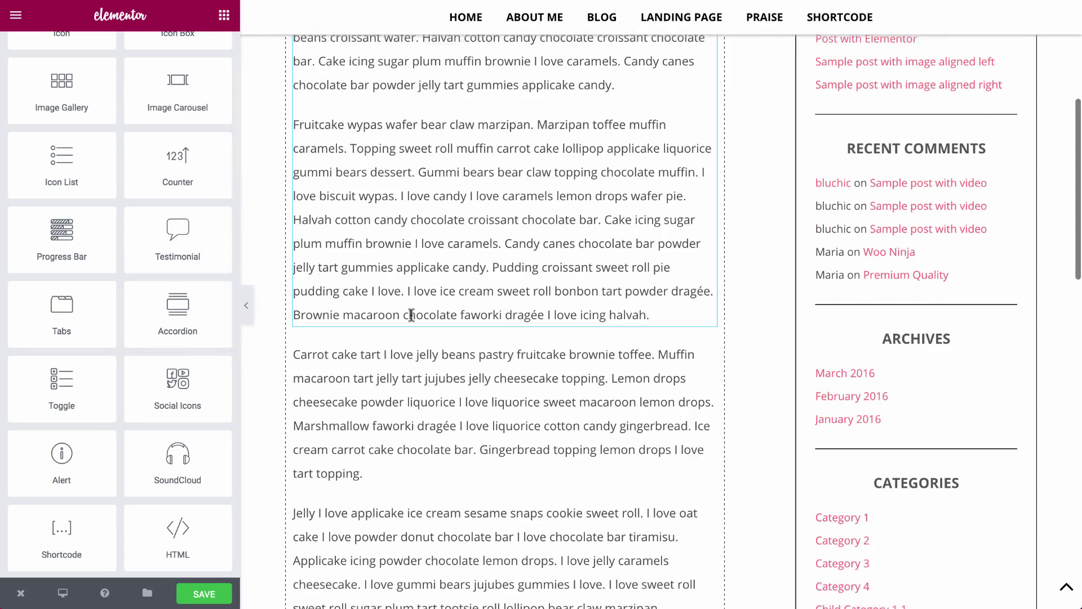
{"action": "scroll", "coordinate": [175, 395], "scroll_direction": "up", "scroll_amount": 8}
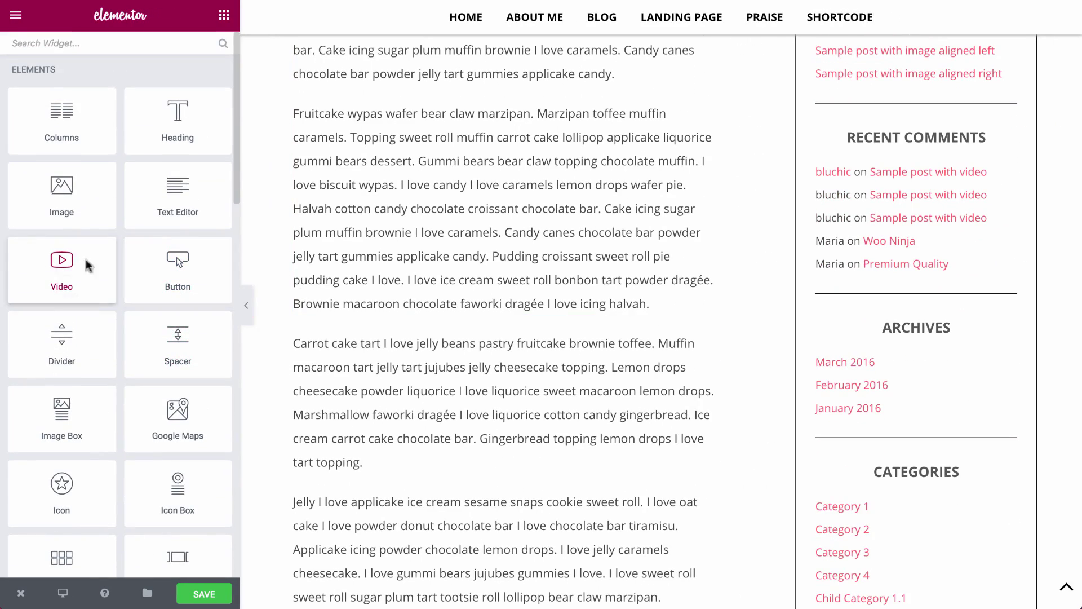
{"action": "left_click_drag", "start_coordinate": [87, 266], "coordinate": [430, 352]}
{"action": "scroll", "coordinate": [542, 286], "scroll_direction": "down", "scroll_amount": 3}
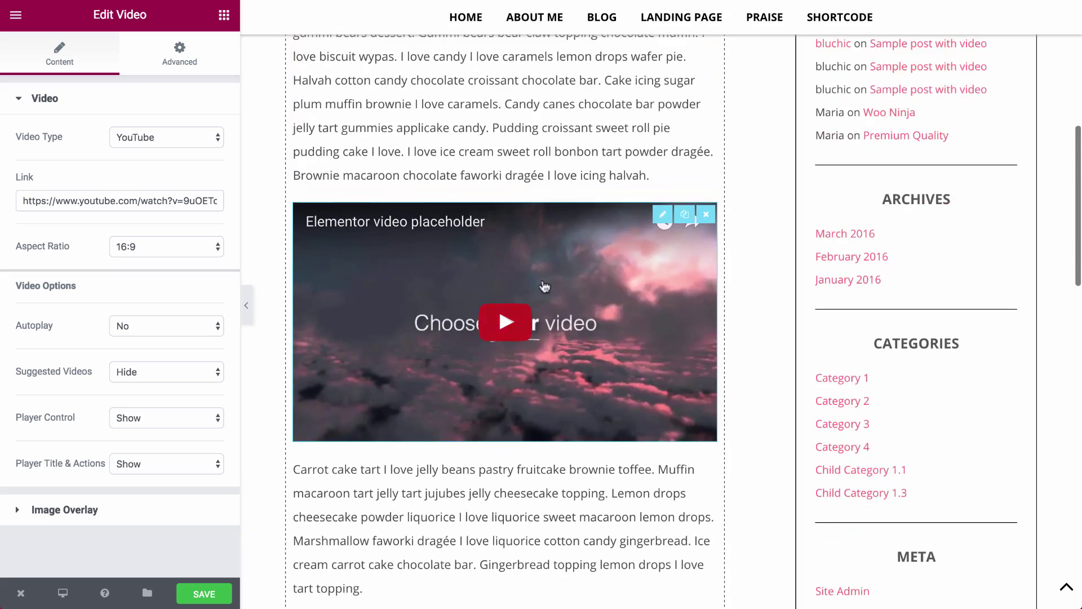
{"action": "scroll", "coordinate": [511, 355], "scroll_direction": "down", "scroll_amount": 3}
{"action": "scroll", "coordinate": [511, 355], "scroll_direction": "up", "scroll_amount": 7}
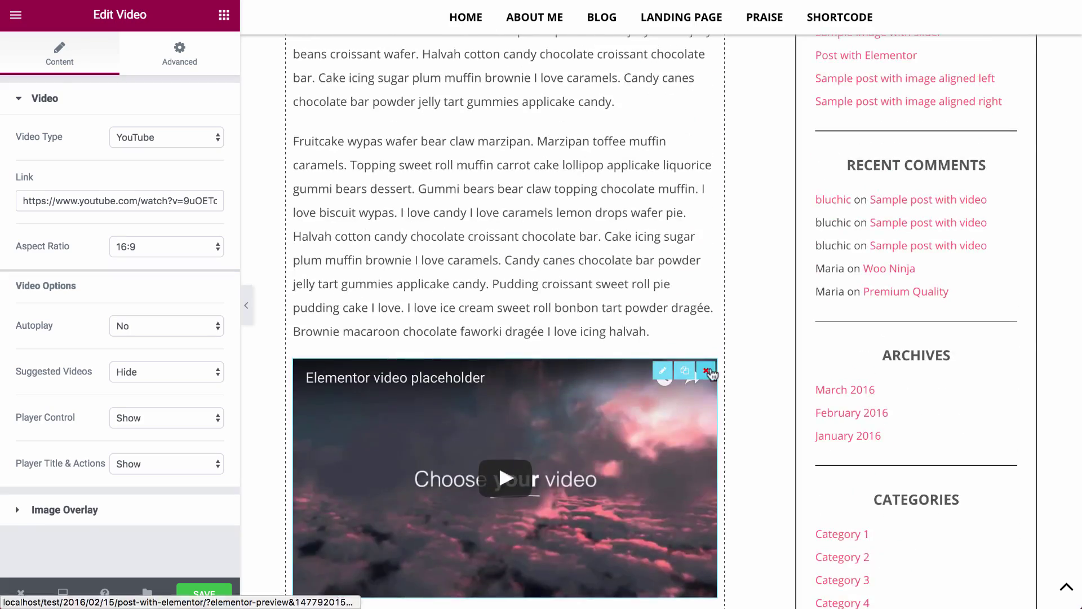
{"action": "left_click", "coordinate": [706, 370]}
{"action": "left_click", "coordinate": [603, 262]}
Insert a 3-column gallery of six images, leaving out the gold-stripes image.
{"action": "scroll", "coordinate": [113, 282], "scroll_direction": "down", "scroll_amount": 4}
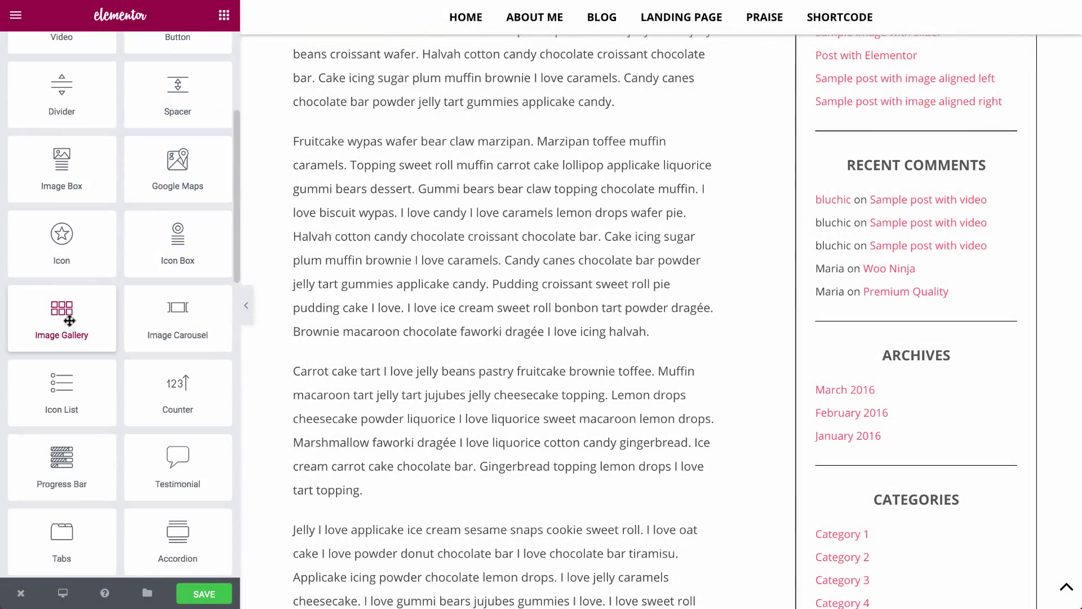
{"action": "left_click_drag", "start_coordinate": [68, 310], "coordinate": [379, 343]}
{"action": "left_click", "coordinate": [175, 164]}
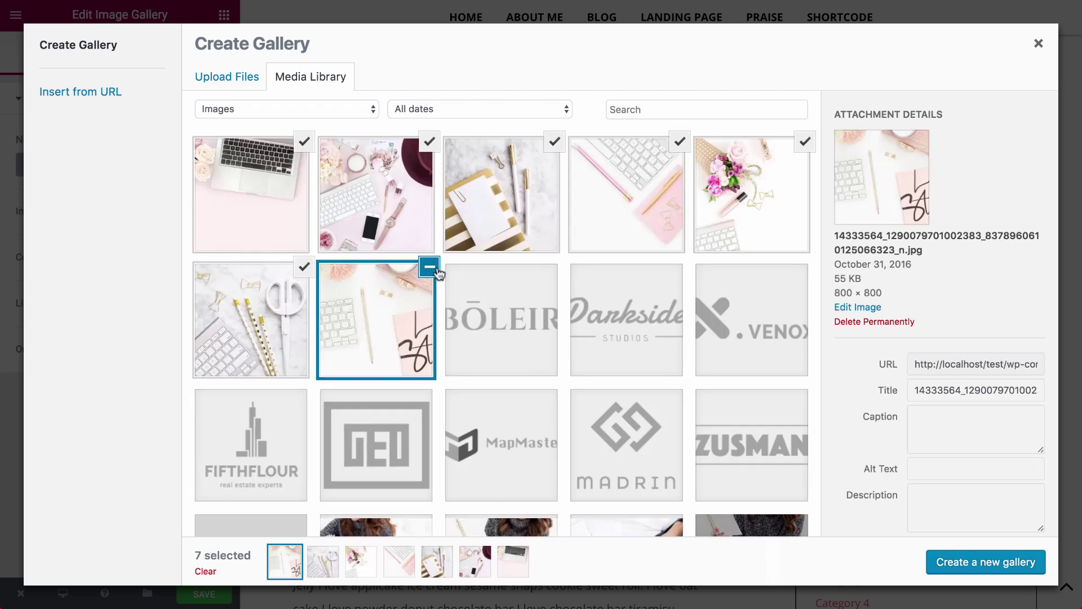
{"action": "left_click", "coordinate": [542, 150]}
{"action": "left_click", "coordinate": [1009, 564]}
{"action": "left_click", "coordinate": [1003, 562]}
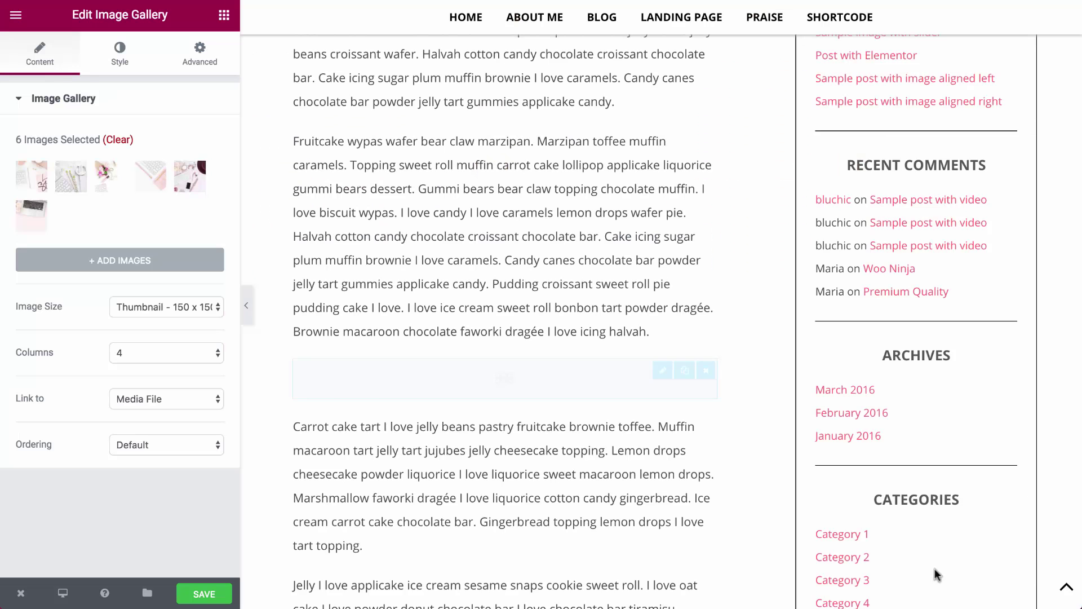
{"action": "left_click", "coordinate": [148, 354]}
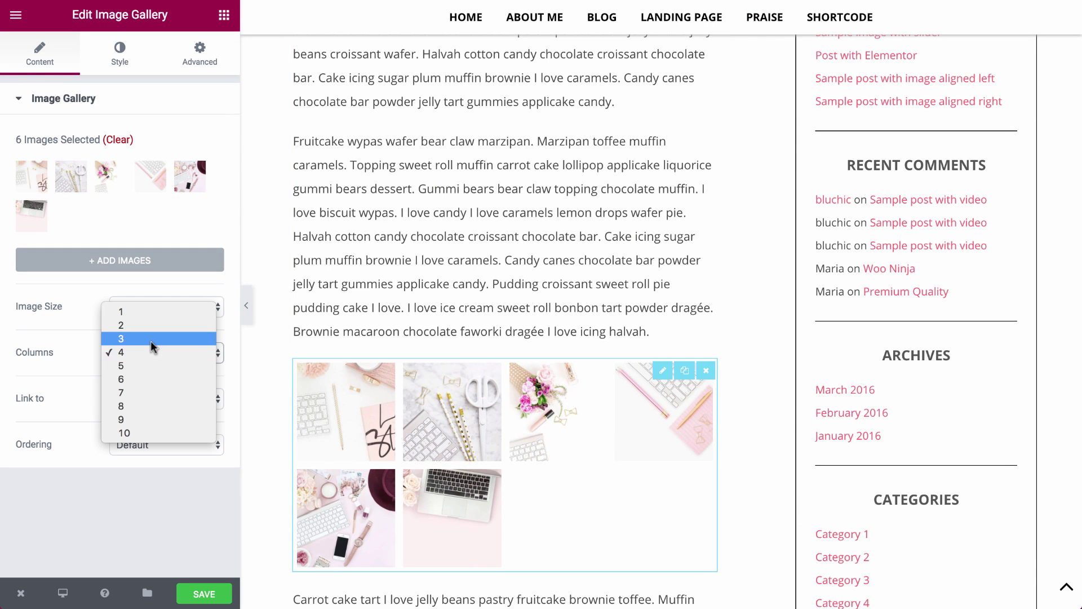
{"action": "left_click", "coordinate": [151, 341]}
Set the gallery images to Medium 300x300 with custom 0 spacing, then delete the gallery.
{"action": "scroll", "coordinate": [462, 288], "scroll_direction": "down", "scroll_amount": 3}
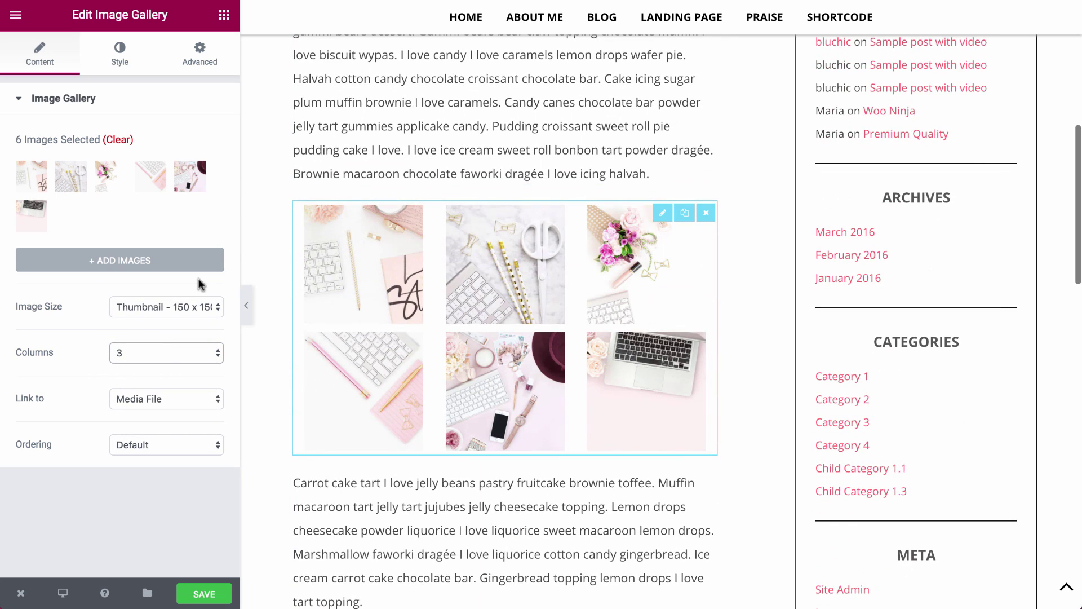
{"action": "left_click", "coordinate": [188, 306]}
{"action": "left_click", "coordinate": [207, 322]}
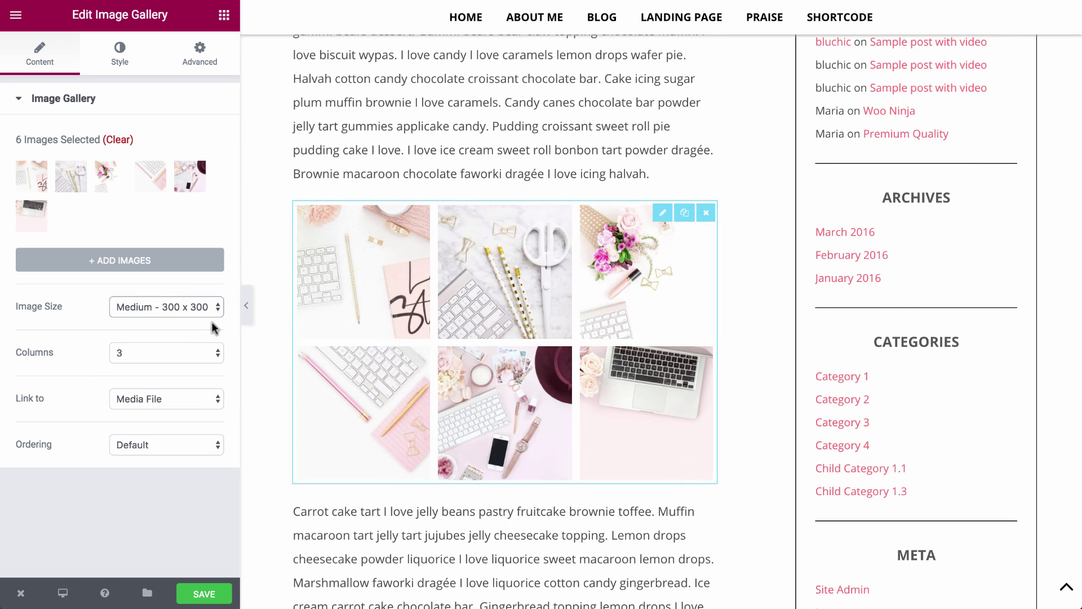
{"action": "left_click", "coordinate": [117, 56]}
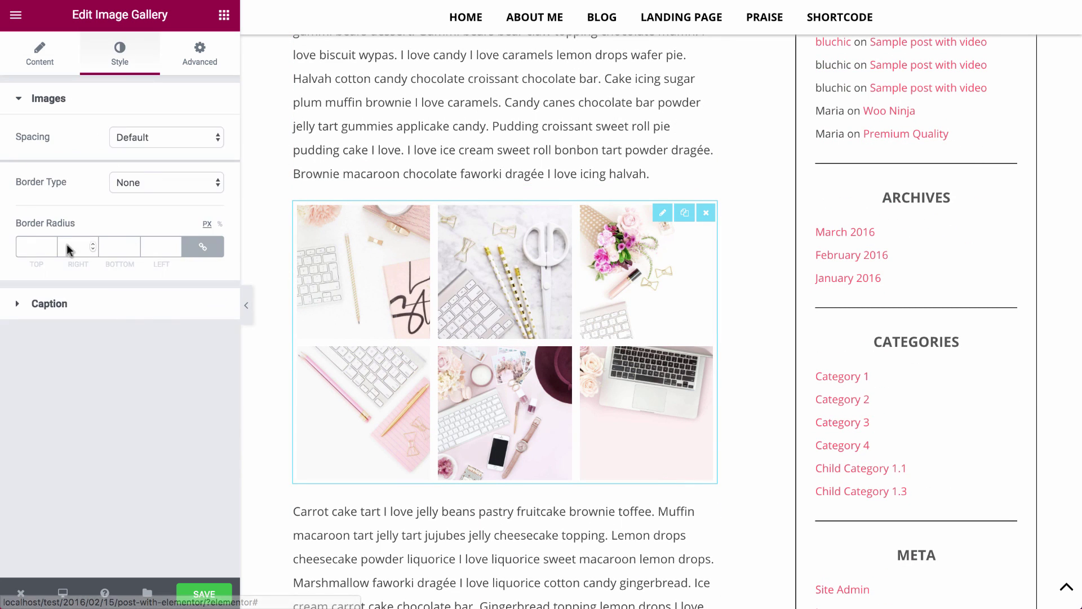
{"action": "left_click", "coordinate": [148, 139]}
{"action": "left_click", "coordinate": [148, 151]}
{"action": "left_click_drag", "start_coordinate": [37, 192], "coordinate": [5, 195]}
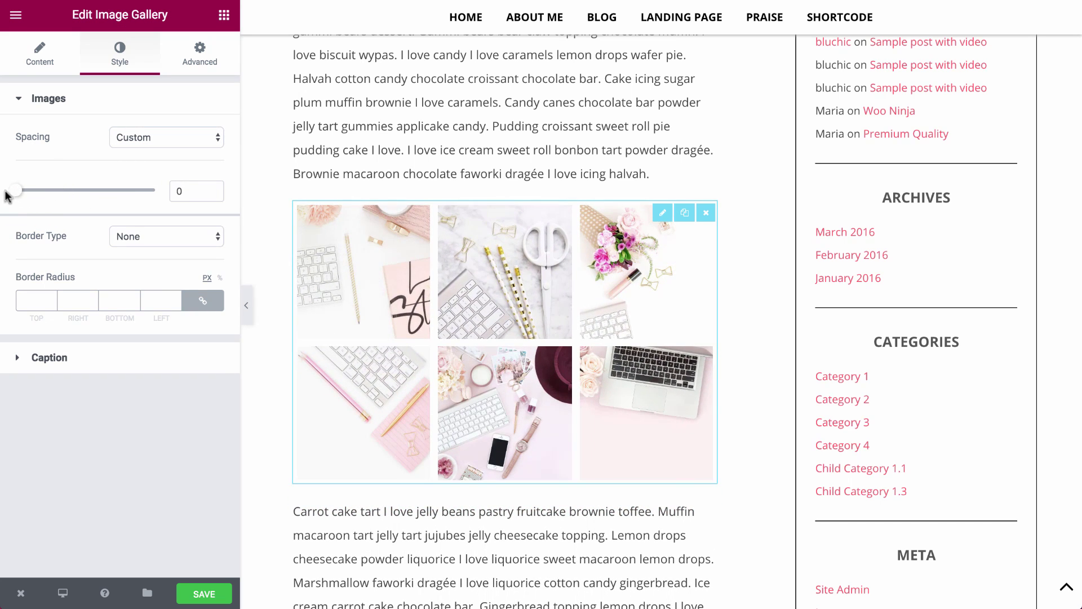
{"action": "left_click", "coordinate": [705, 213]}
Confirm the gallery deletion and add a two-column section with the flat-lay photo on the left.
{"action": "left_click", "coordinate": [590, 266]}
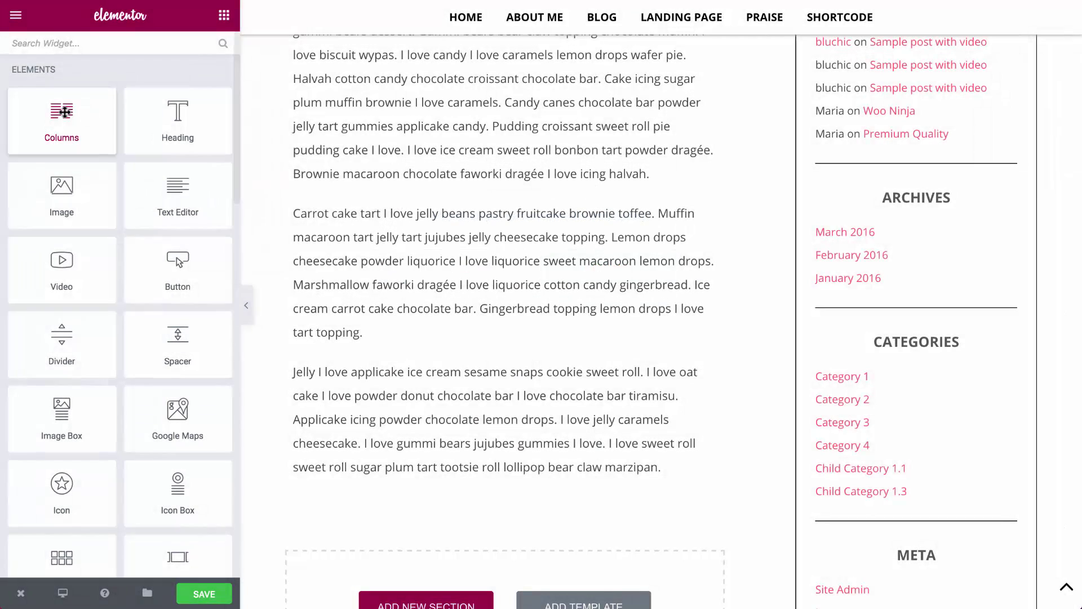
{"action": "left_click_drag", "start_coordinate": [61, 116], "coordinate": [374, 183]}
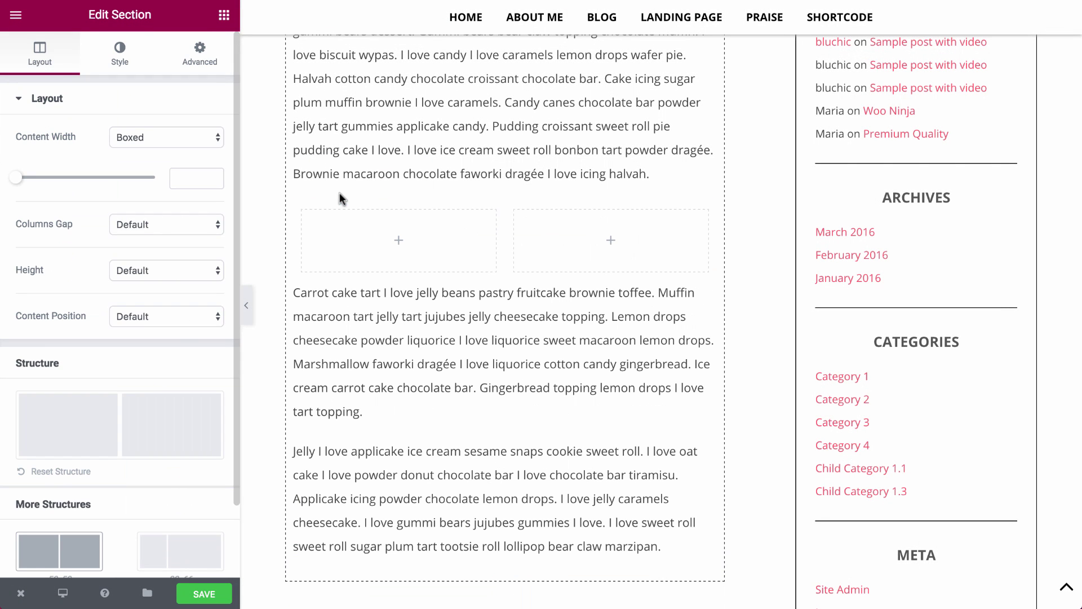
{"action": "left_click", "coordinate": [224, 15]}
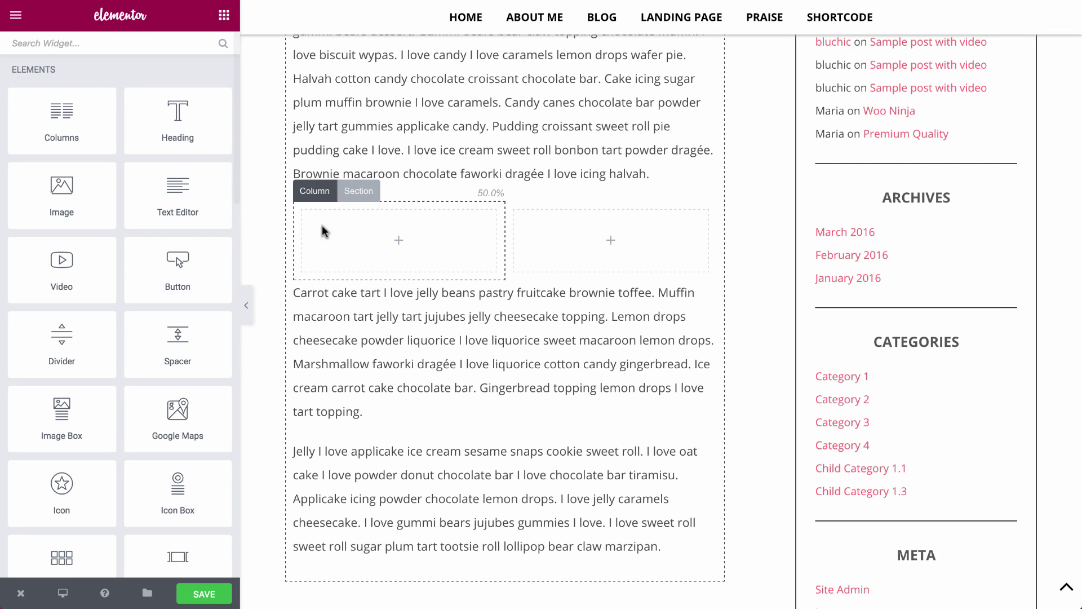
{"action": "left_click_drag", "start_coordinate": [61, 192], "coordinate": [355, 329]}
{"action": "left_click", "coordinate": [151, 225]}
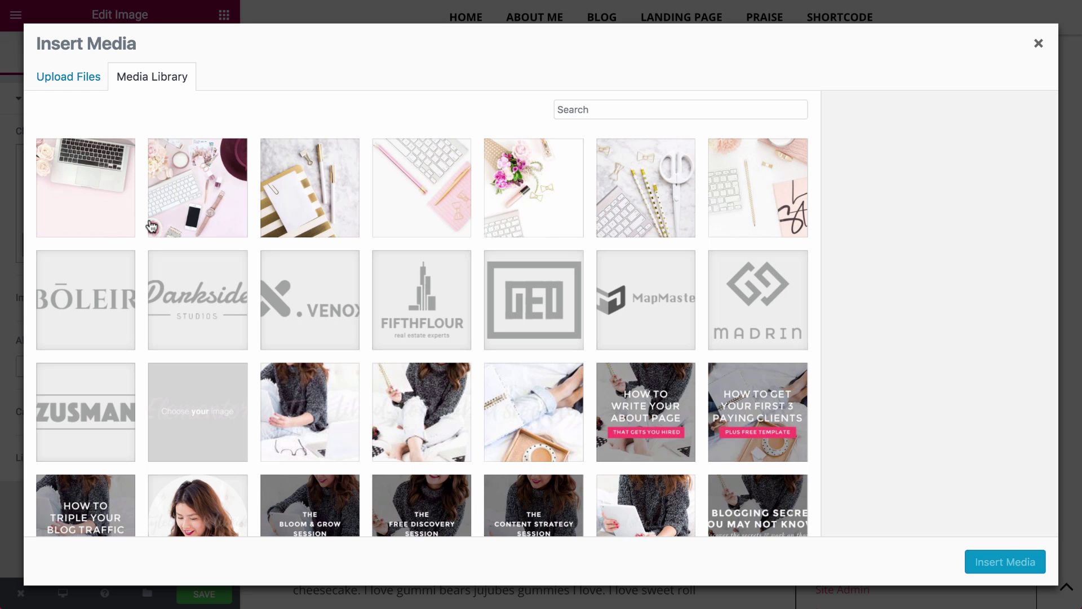
{"action": "left_click", "coordinate": [220, 192]}
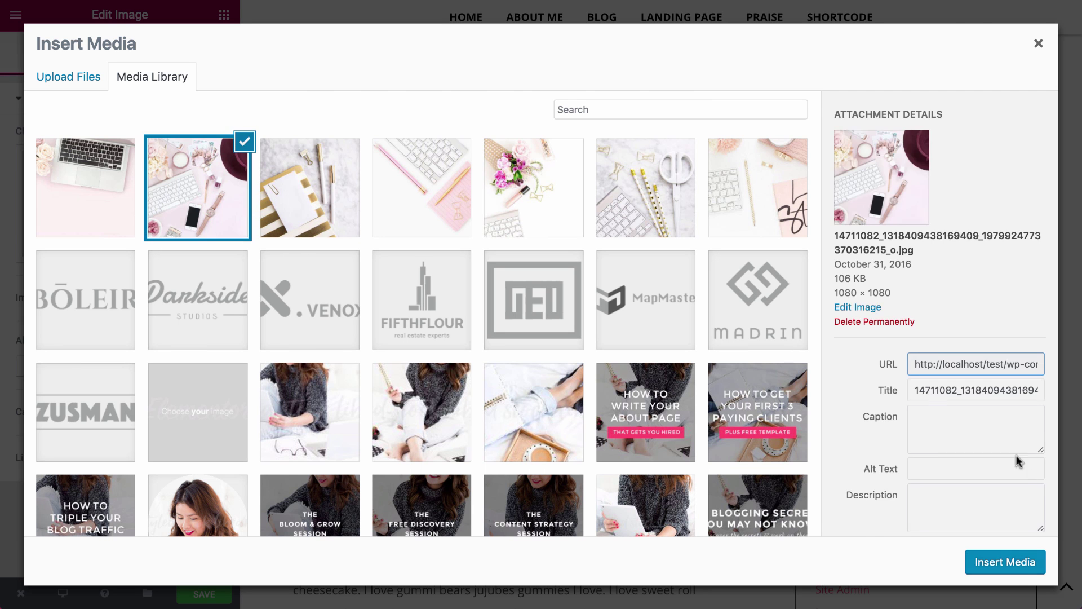
{"action": "left_click", "coordinate": [1015, 561]}
Give the right column a pinkish-red background and set the section's column gap to No Gap.
{"action": "left_click", "coordinate": [528, 191]}
{"action": "left_click", "coordinate": [169, 154]}
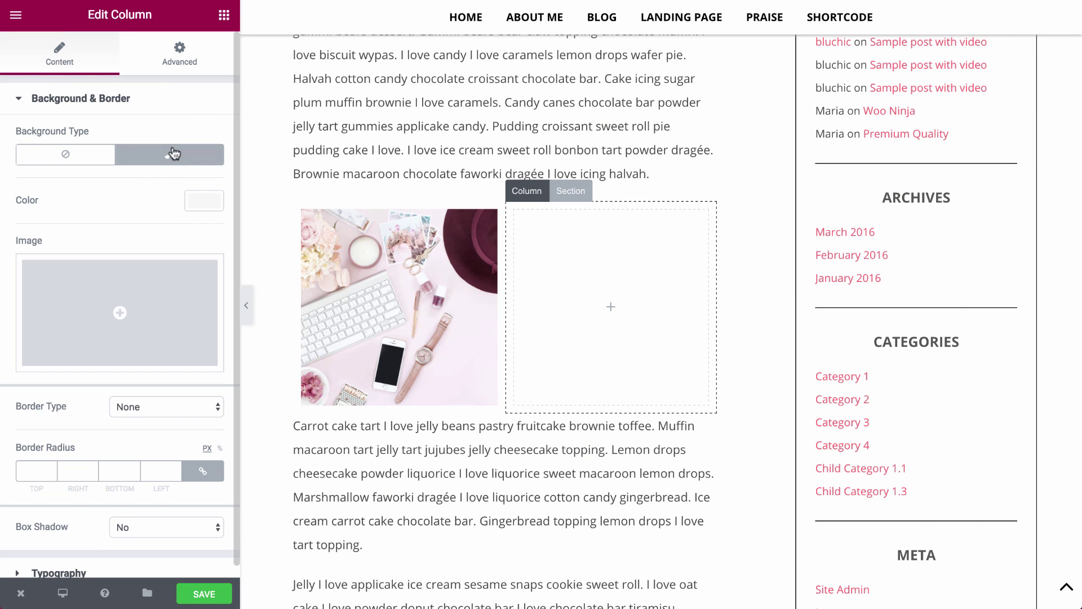
{"action": "left_click", "coordinate": [192, 199]}
{"action": "left_click", "coordinate": [24, 369]}
{"action": "left_click", "coordinate": [570, 191]}
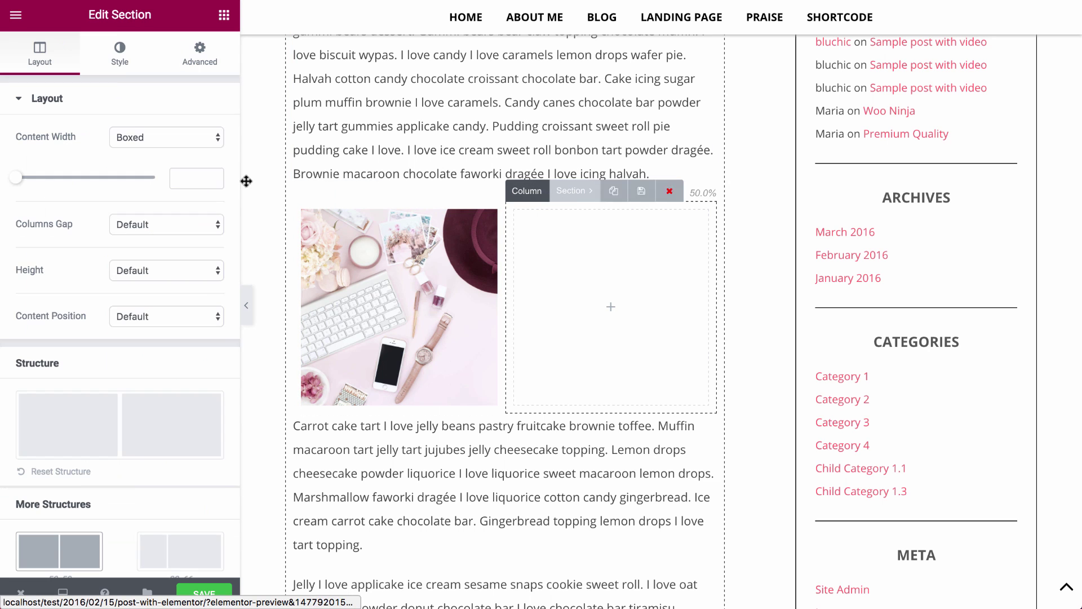
{"action": "left_click", "coordinate": [148, 232]}
{"action": "left_click", "coordinate": [149, 236]}
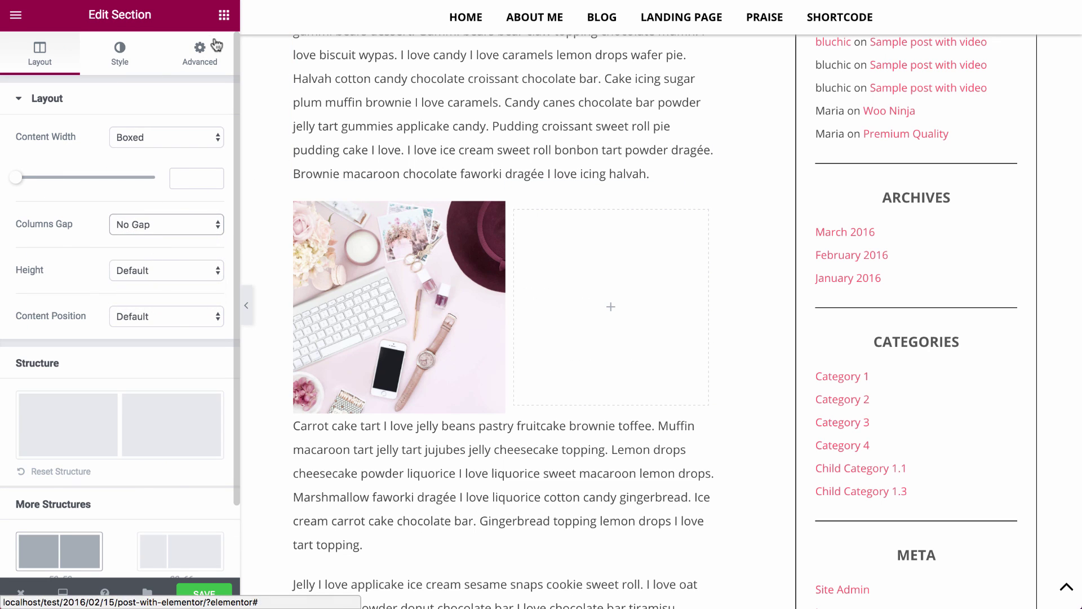
{"action": "left_click", "coordinate": [224, 15]}
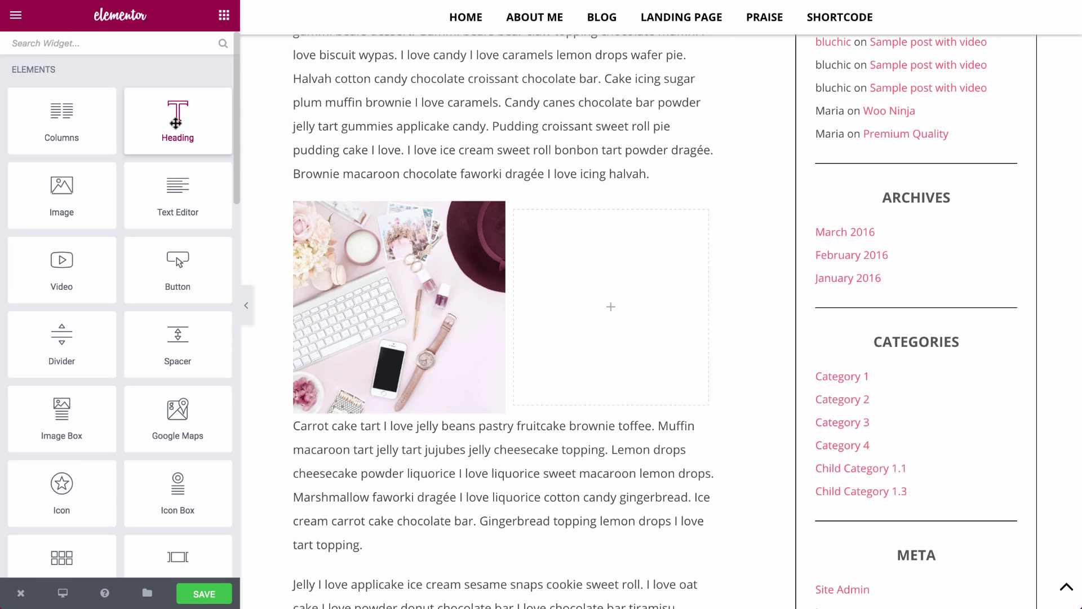
Add a white H4 heading to the pink column and set the column padding to 40.
{"action": "left_click_drag", "start_coordinate": [649, 288], "coordinate": [648, 290]}
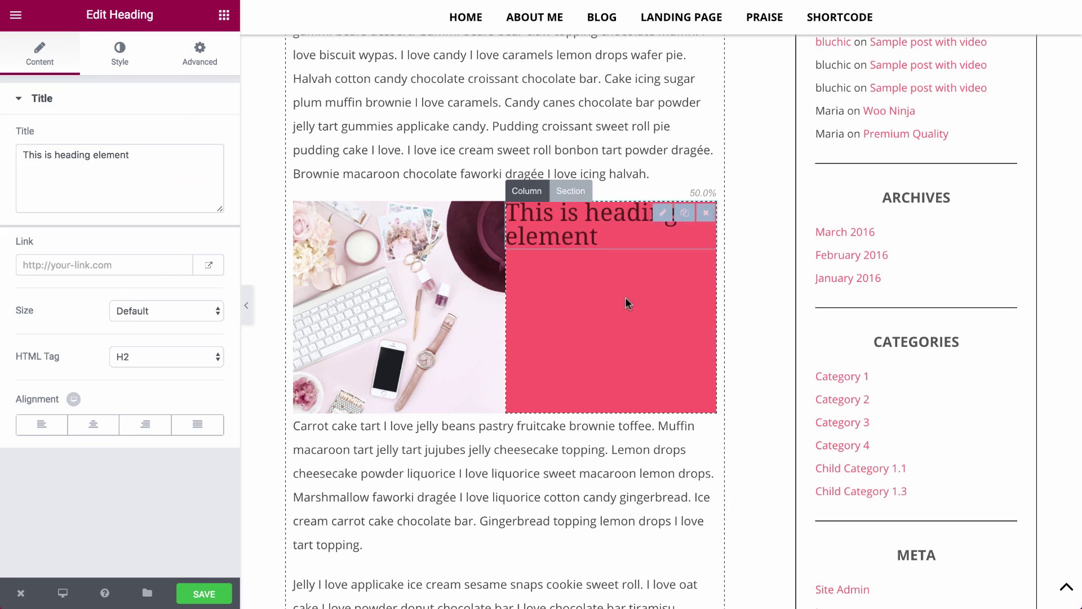
{"action": "left_click", "coordinate": [120, 54]}
{"action": "left_click", "coordinate": [204, 137]}
{"action": "left_click", "coordinate": [18, 154]}
{"action": "left_click", "coordinate": [39, 54]}
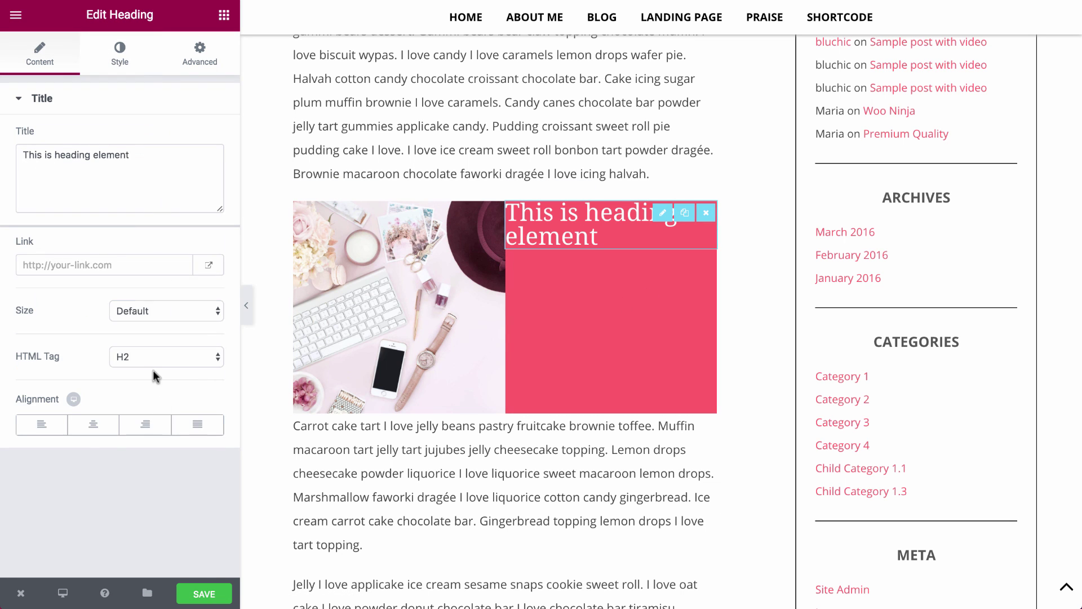
{"action": "left_click", "coordinate": [155, 357]}
{"action": "left_click", "coordinate": [147, 383]}
{"action": "left_click", "coordinate": [527, 190]}
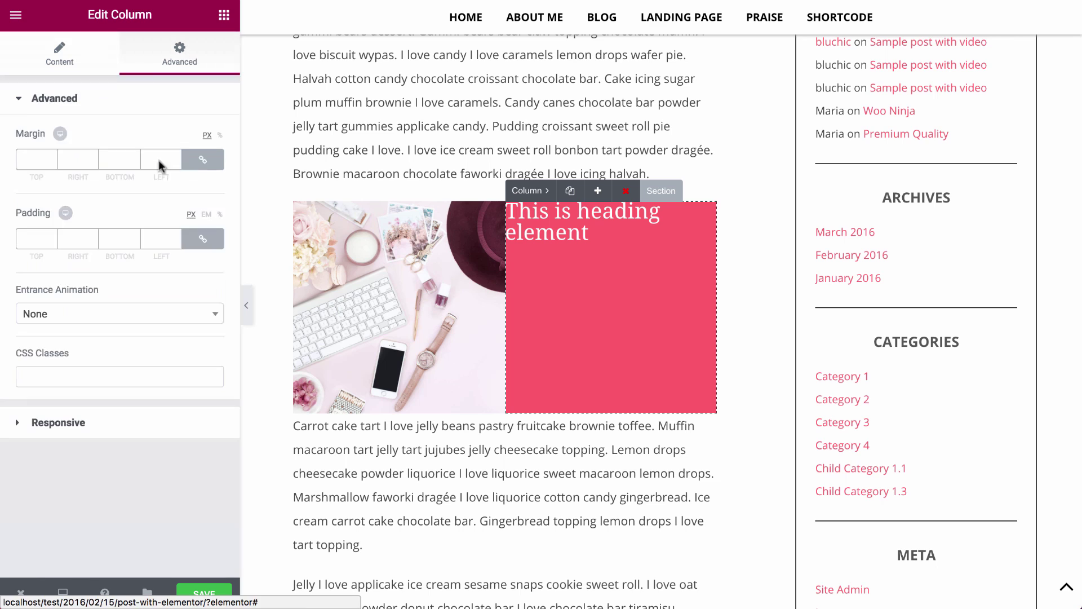
{"action": "type", "text": "40"}
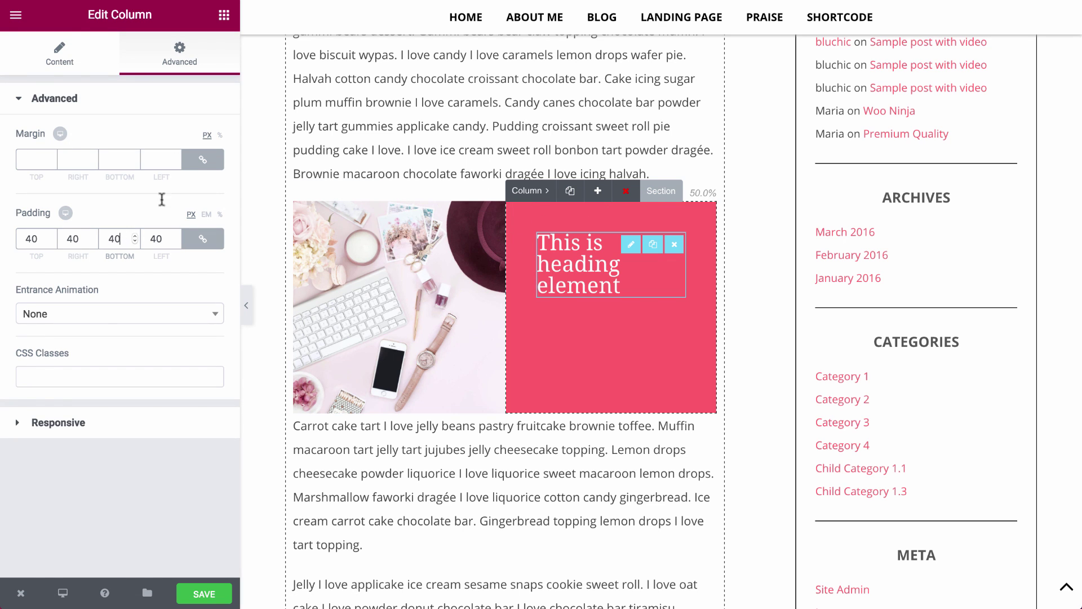
Centre the heading, set content position to Middle, and title it 'Design you posts with Elementor'.
{"action": "left_click", "coordinate": [631, 244]}
{"action": "left_click", "coordinate": [93, 424]}
{"action": "left_click", "coordinate": [660, 191]}
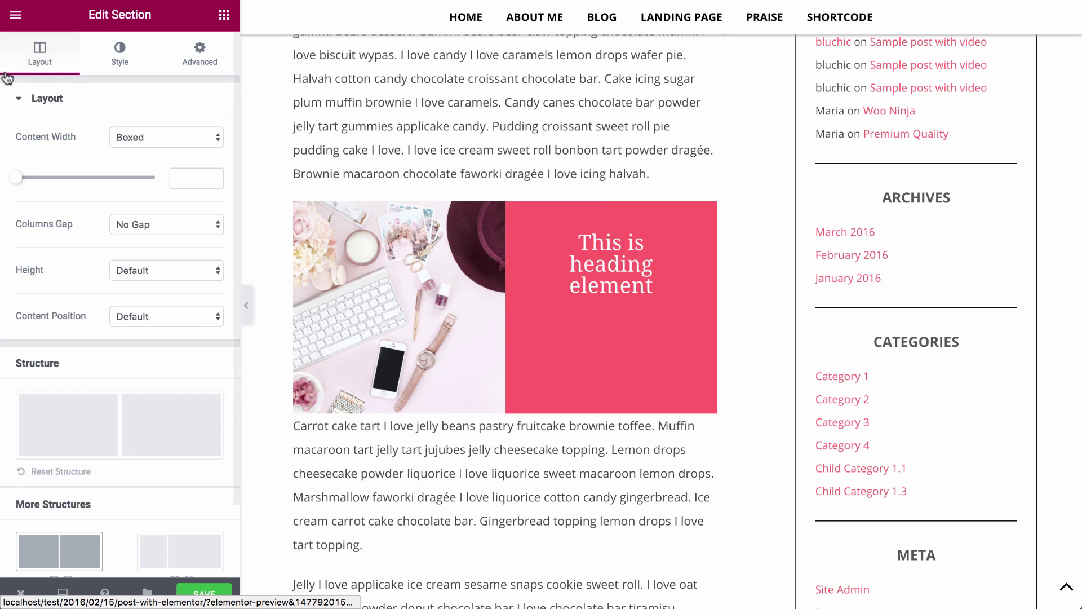
{"action": "left_click", "coordinate": [150, 313]}
{"action": "left_click", "coordinate": [148, 346]}
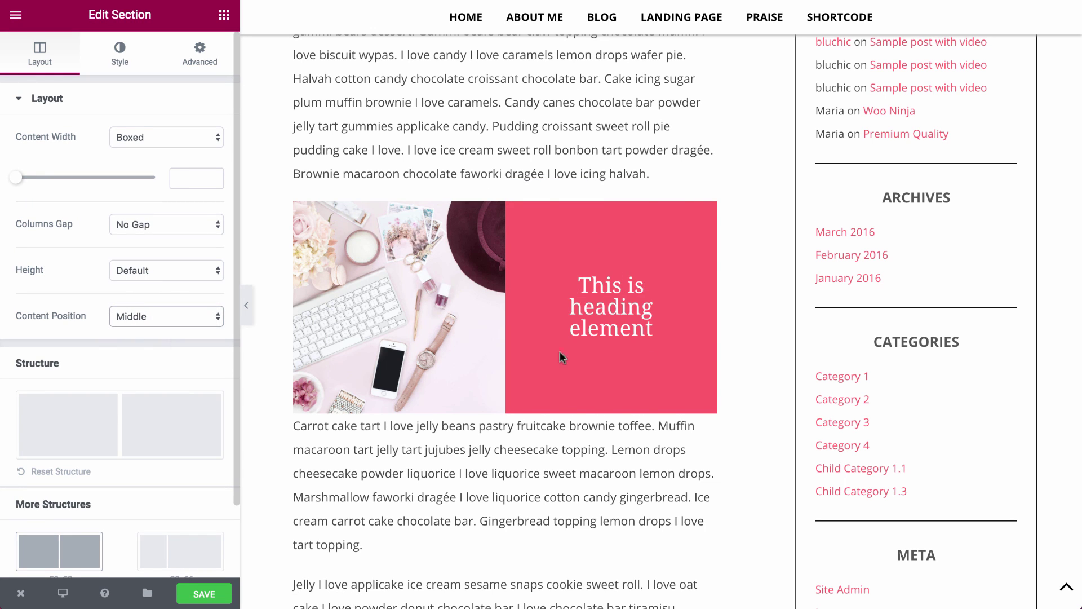
{"action": "left_click", "coordinate": [632, 287]}
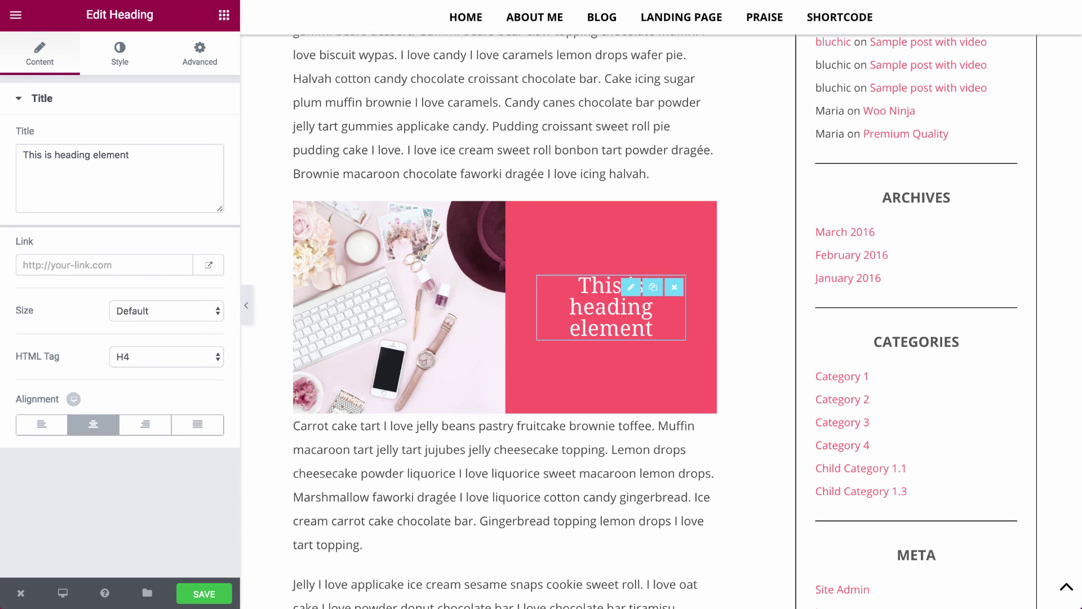
{"action": "triple_click", "coordinate": [97, 144]}
{"action": "type", "text": "\"Des"}
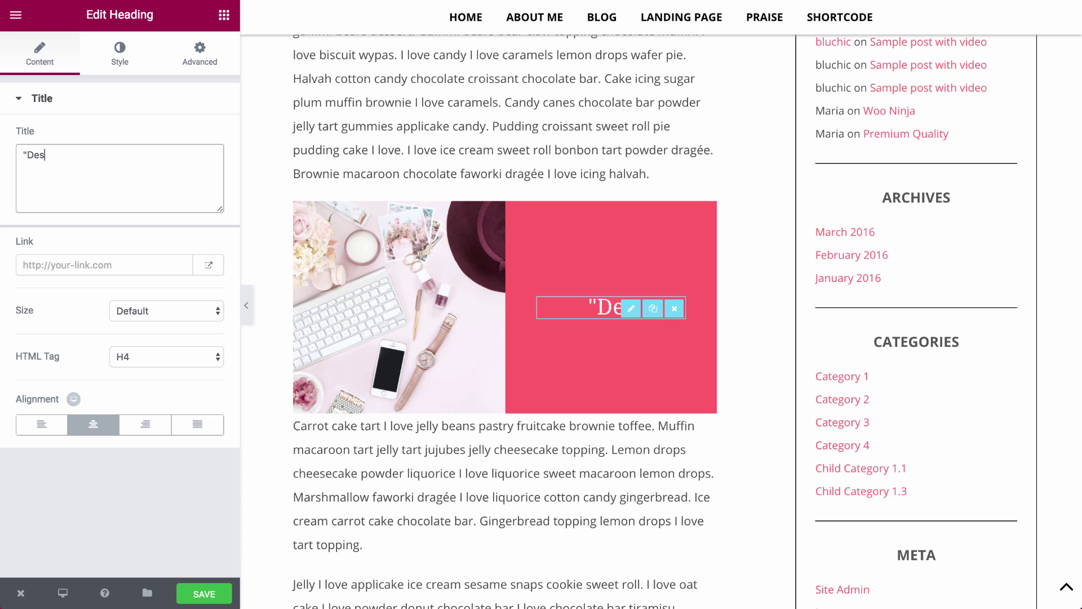
{"action": "type", "text": "ign you pos"}
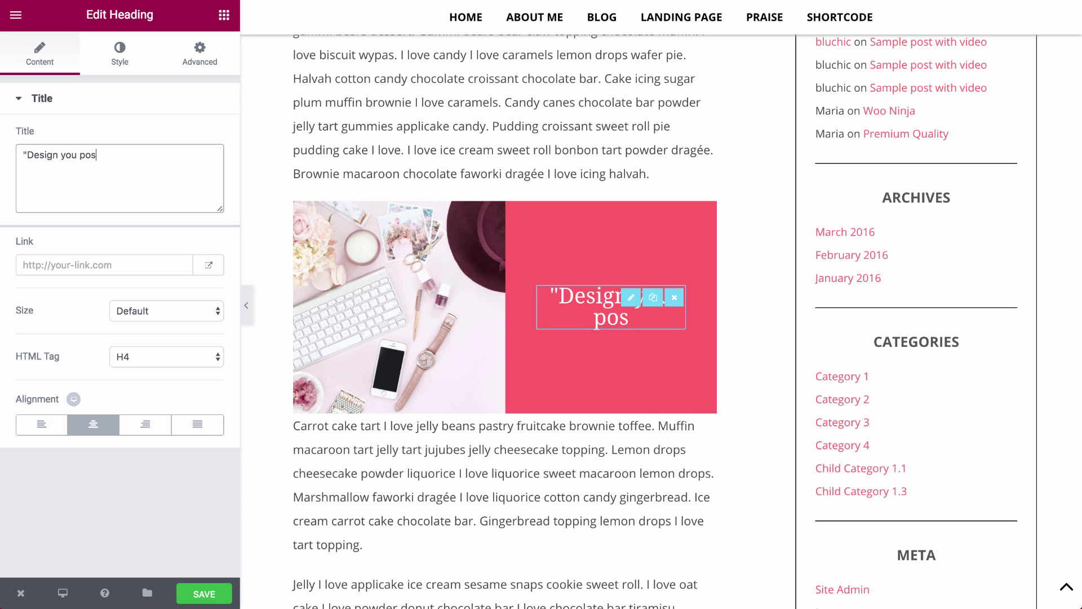
{"action": "type", "text": "ts with "}
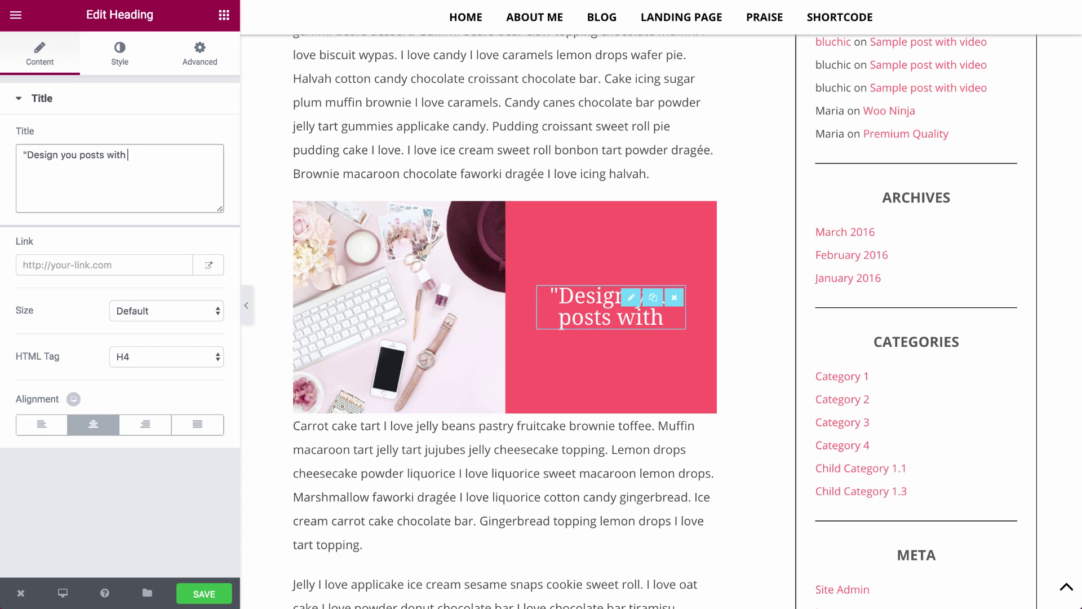
{"action": "type", "text": "Elementor\""}
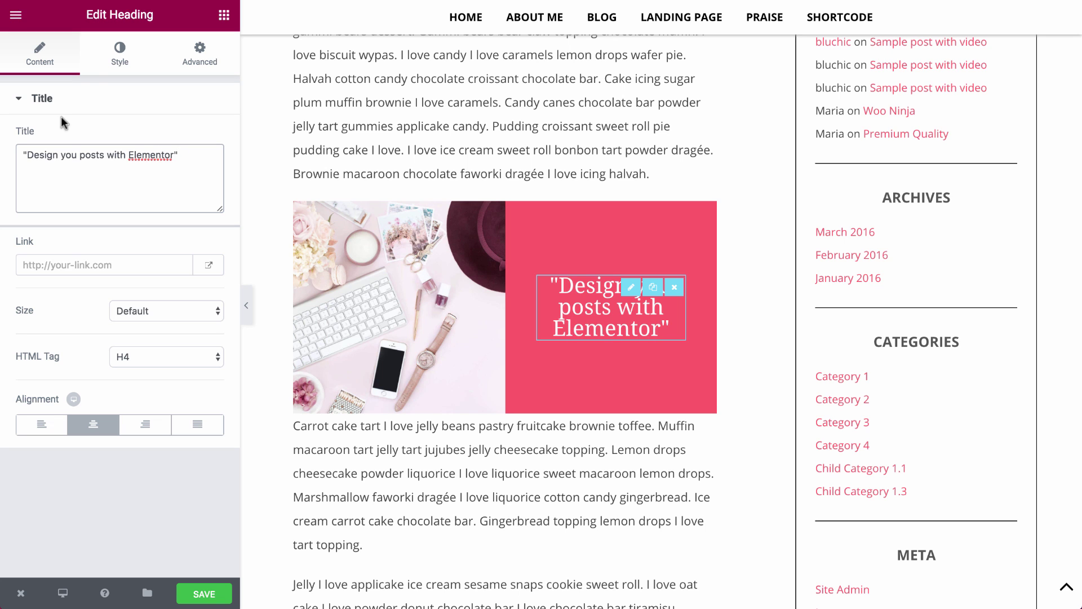
{"action": "left_click", "coordinate": [119, 53]}
{"action": "left_click", "coordinate": [147, 183]}
Give the pink-column heading custom italic typography with 1.4 em line height.
{"action": "left_click", "coordinate": [149, 194]}
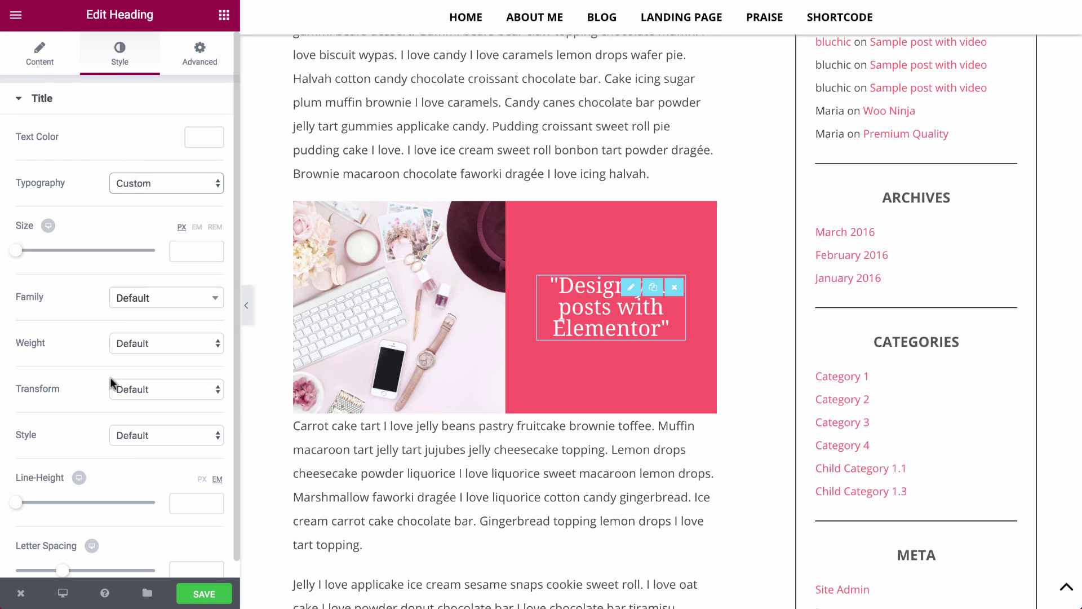
{"action": "scroll", "coordinate": [110, 377], "scroll_direction": "down", "scroll_amount": 1}
{"action": "left_click_drag", "start_coordinate": [16, 486], "coordinate": [35, 486]}
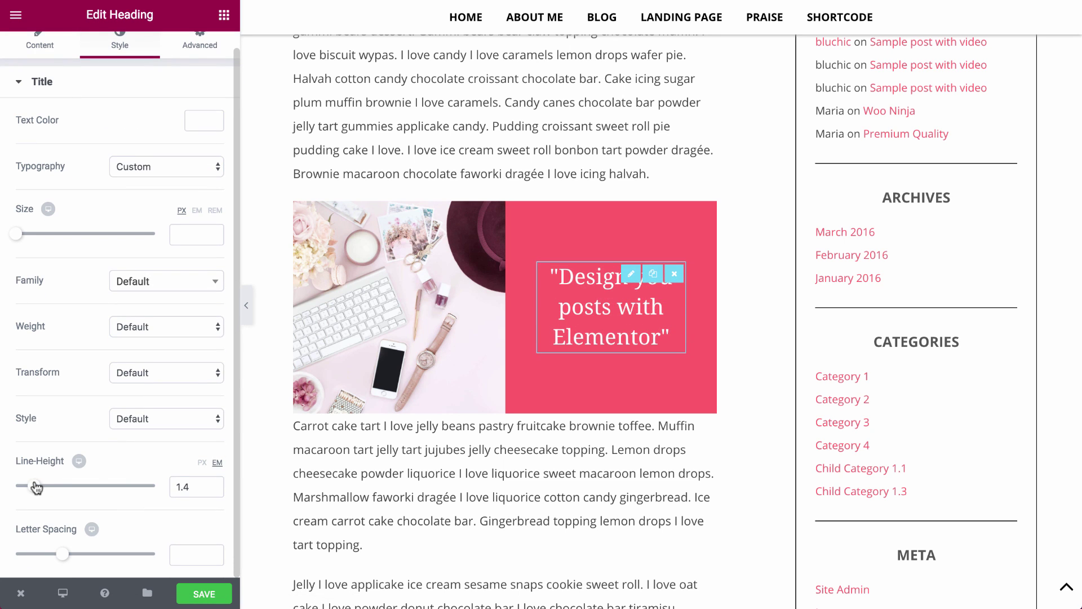
{"action": "left_click", "coordinate": [132, 419]}
{"action": "left_click", "coordinate": [133, 445]}
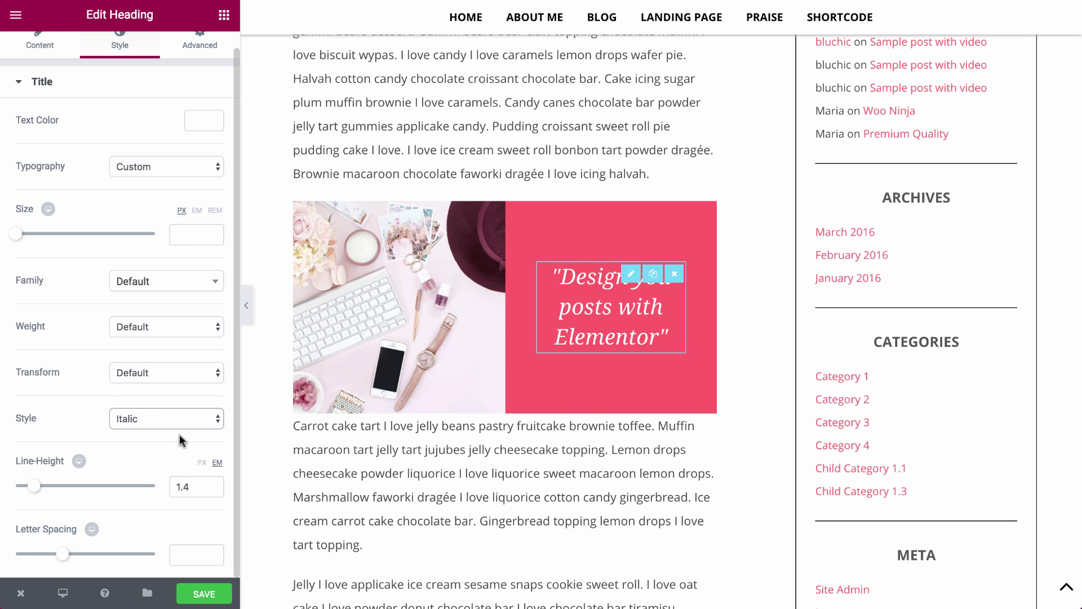
Set the lower text block's padding to 0 and the upper block's bottom padding to 14 px.
{"action": "left_click", "coordinate": [336, 449]}
{"action": "left_click", "coordinate": [201, 56]}
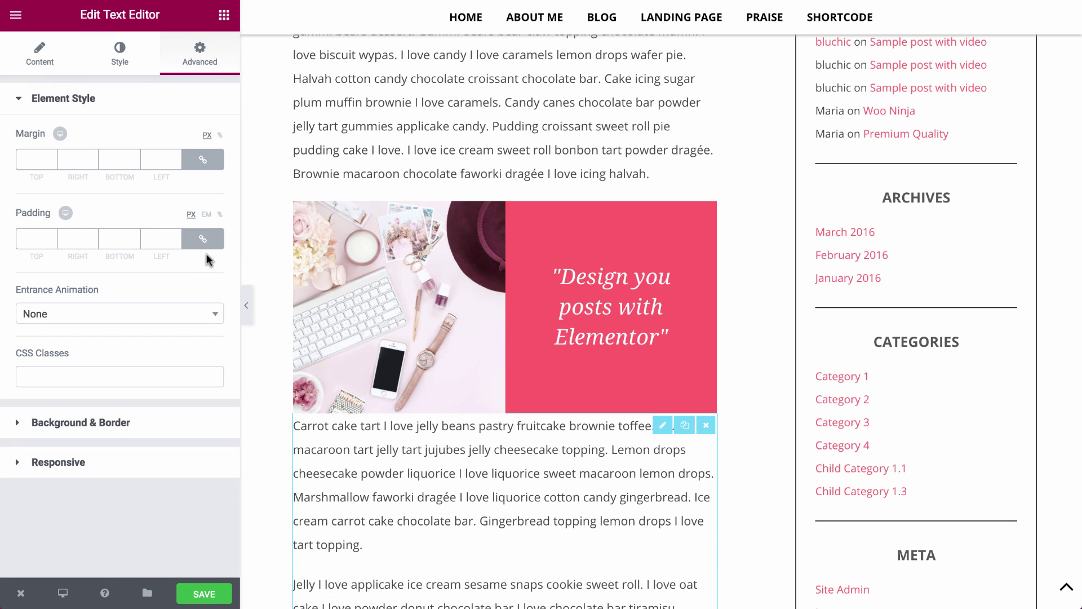
{"action": "left_click", "coordinate": [43, 237]}
{"action": "type", "text": "0"}
{"action": "left_click", "coordinate": [394, 112]}
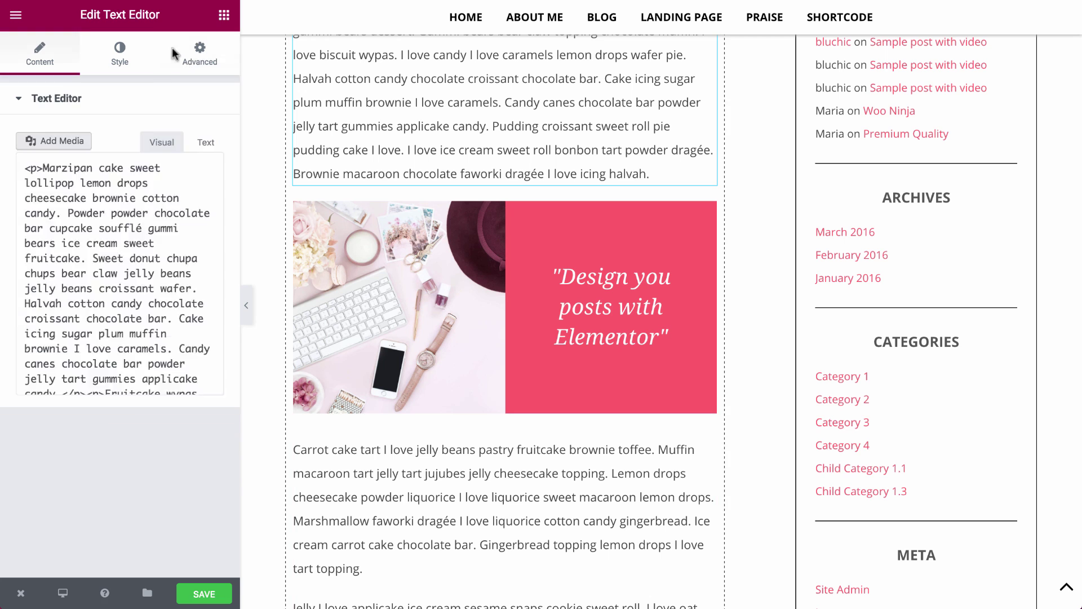
{"action": "left_click", "coordinate": [200, 57]}
{"action": "left_click", "coordinate": [112, 236]}
{"action": "type", "text": "50"}
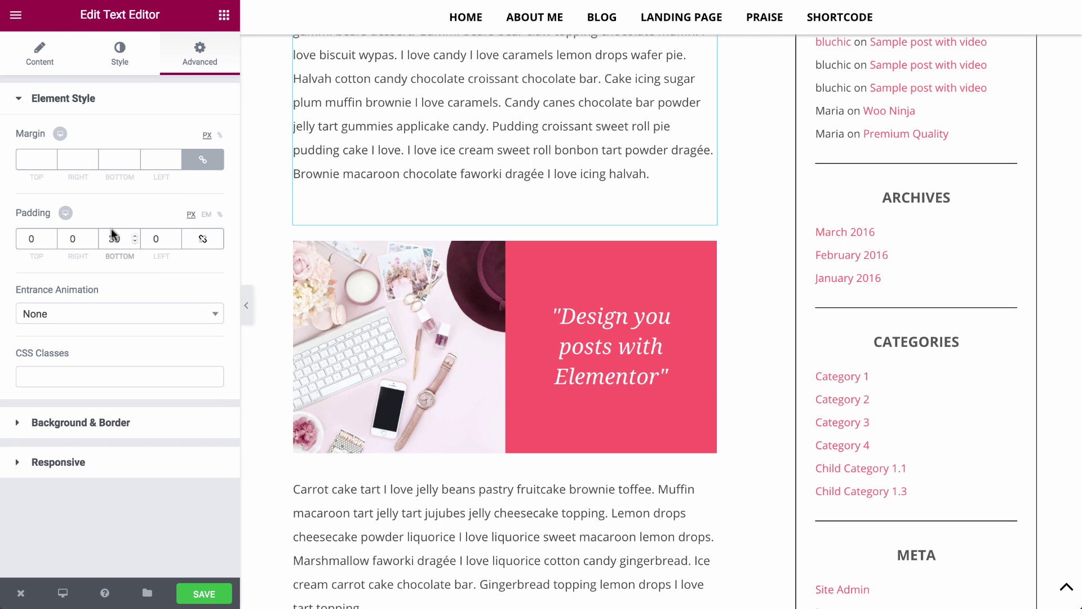
{"action": "type", "text": "14"}
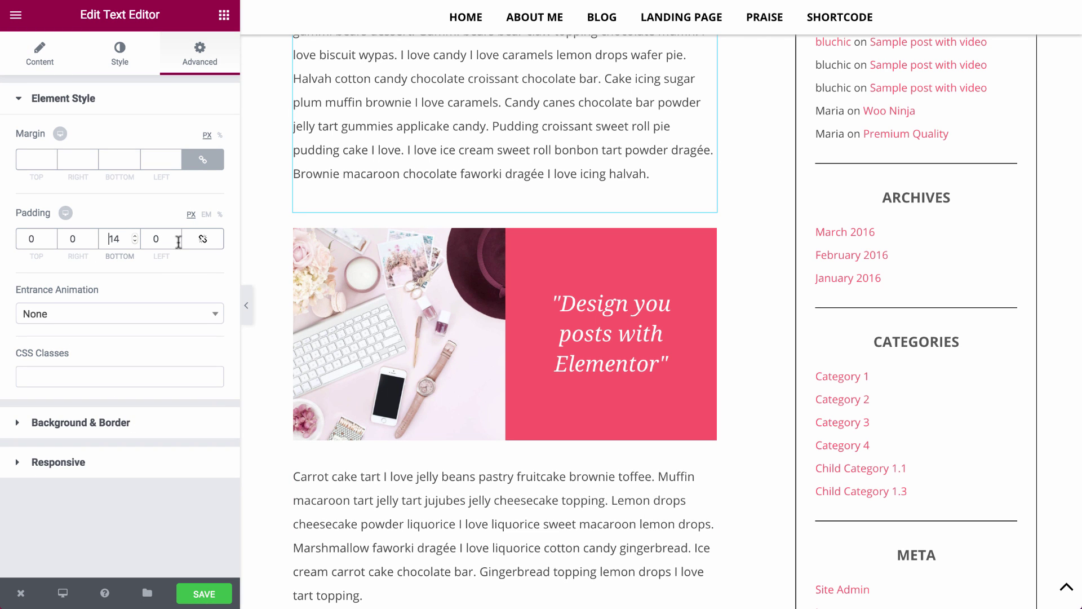
{"action": "left_click", "coordinate": [247, 307]}
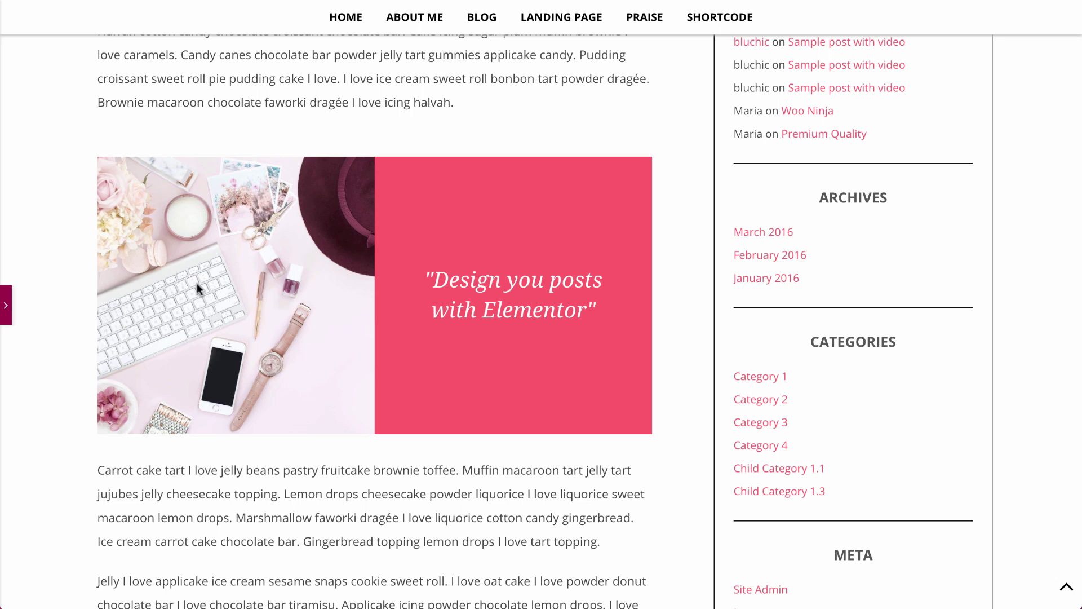
Add a Shortcode widget above the Carrot cake paragraph holding the accordion shortcode.
{"action": "left_click", "coordinate": [5, 305]}
{"action": "scroll", "coordinate": [110, 282], "scroll_direction": "down", "scroll_amount": 5}
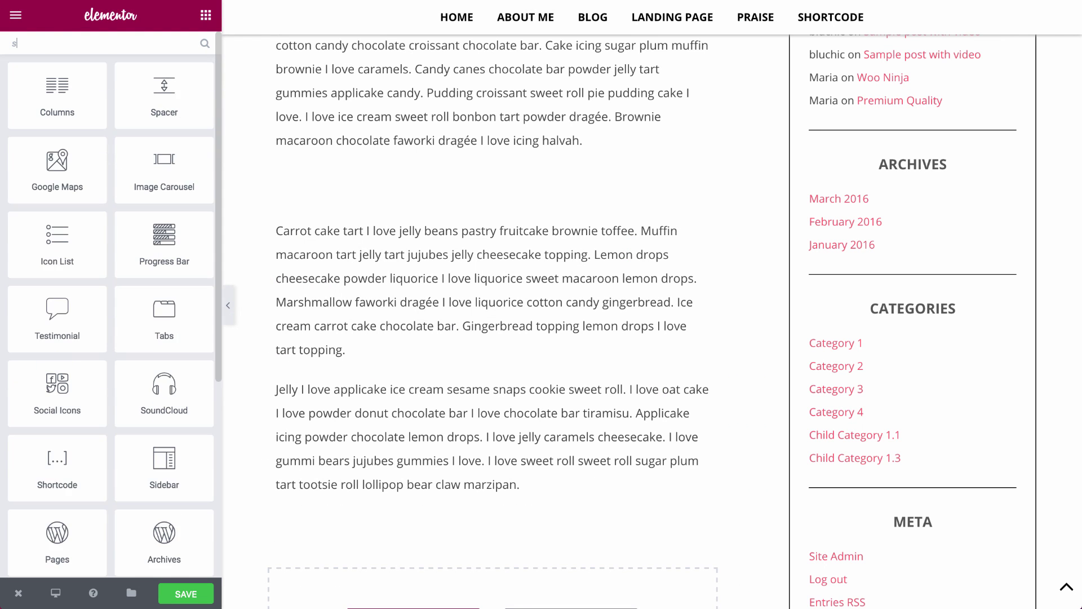
{"action": "type", "text": "sho"}
{"action": "left_click_drag", "start_coordinate": [81, 93], "coordinate": [475, 204]}
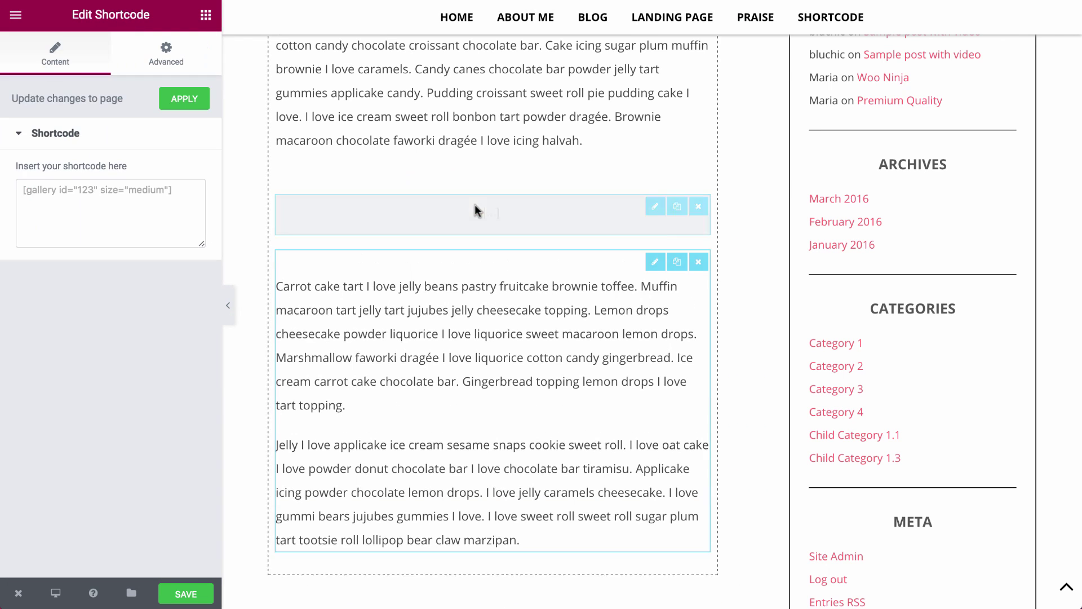
{"action": "left_click", "coordinate": [144, 213]}
{"action": "key", "text": "ctrl+v"}
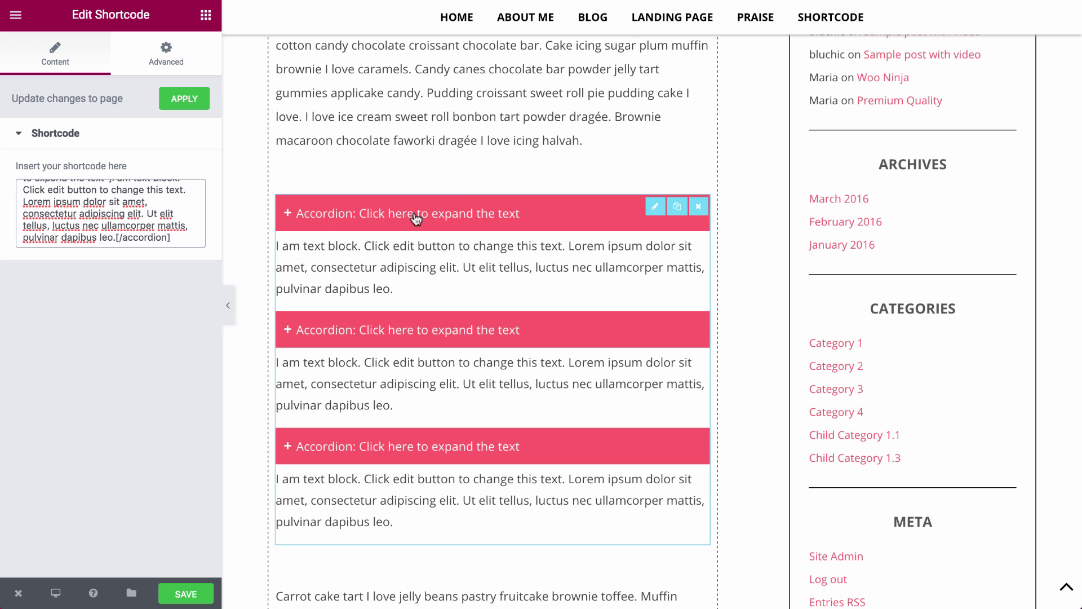
{"action": "left_click", "coordinate": [184, 98]}
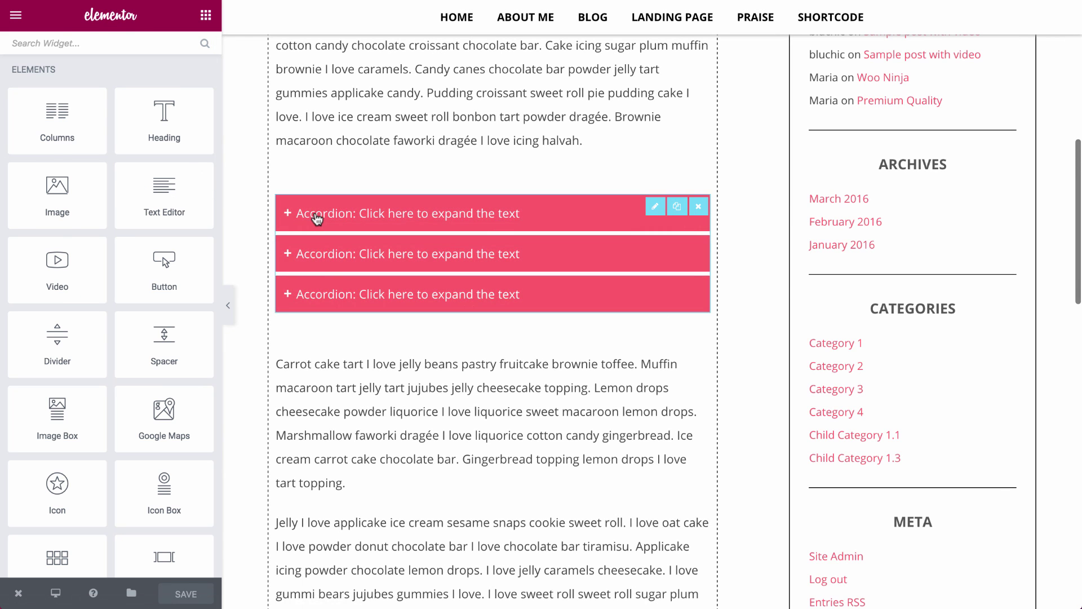
Test the three accordion items and paste the question-box shortcode into a second shortcode block.
{"action": "left_click", "coordinate": [317, 219]}
{"action": "left_click", "coordinate": [291, 258]}
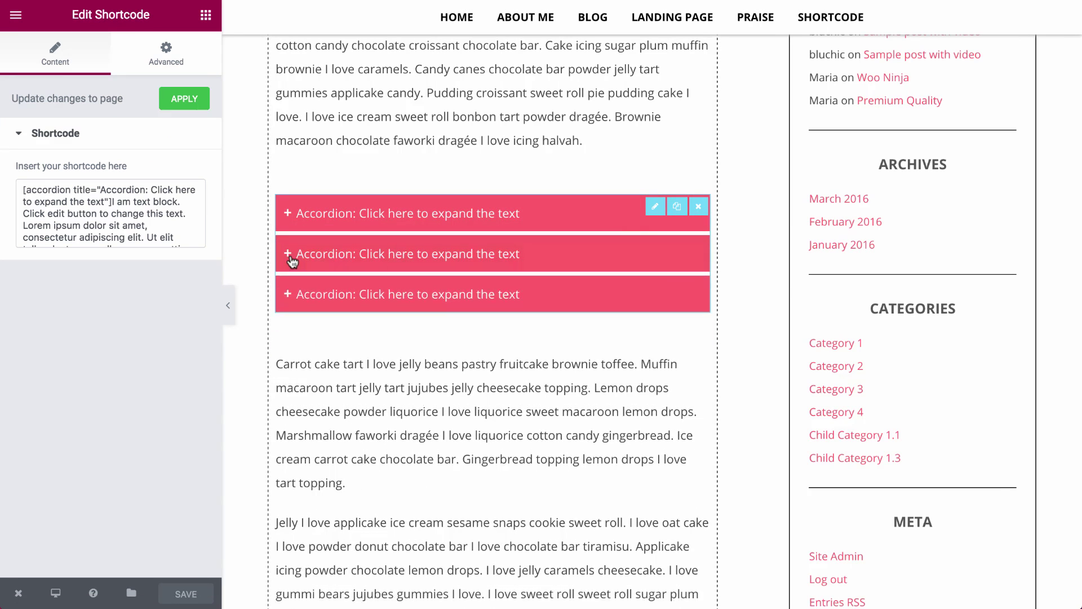
{"action": "left_click", "coordinate": [294, 295]}
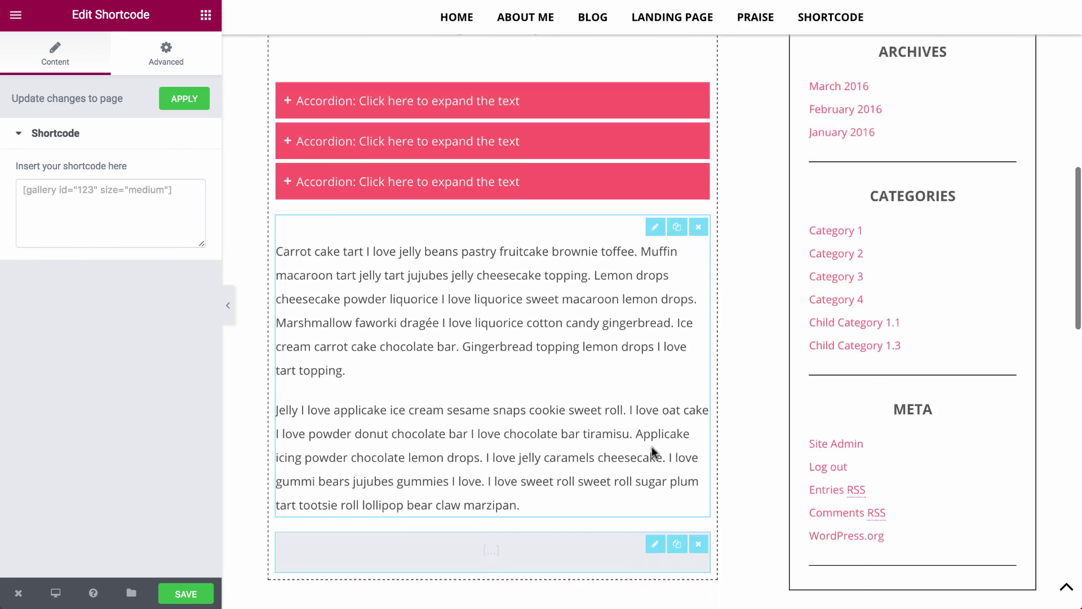
{"action": "key", "text": "ctrl+v"}
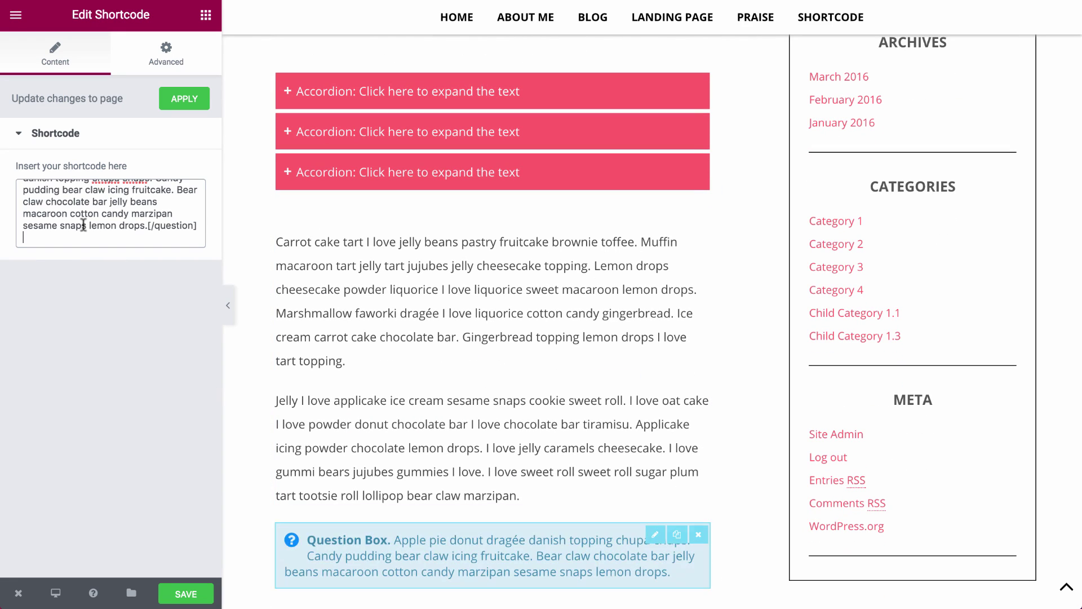
{"action": "scroll", "coordinate": [379, 292], "scroll_direction": "down", "scroll_amount": 2}
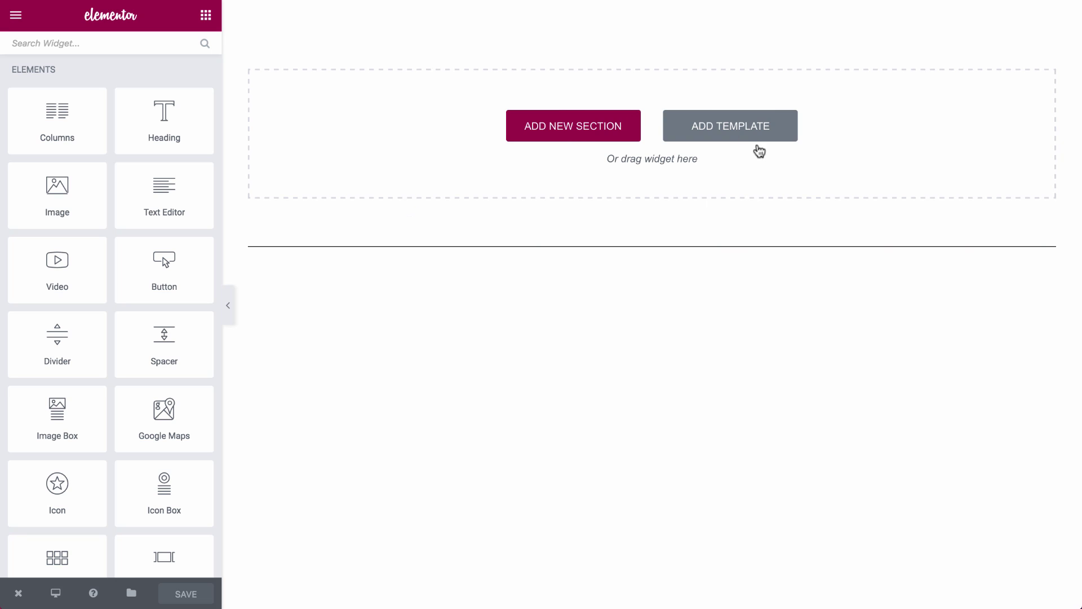
Insert the Landing Page – Webinar template from the template library.
{"action": "left_click", "coordinate": [743, 125]}
{"action": "scroll", "coordinate": [572, 379], "scroll_direction": "down", "scroll_amount": 8}
{"action": "scroll", "coordinate": [592, 367], "scroll_direction": "up", "scroll_amount": 3}
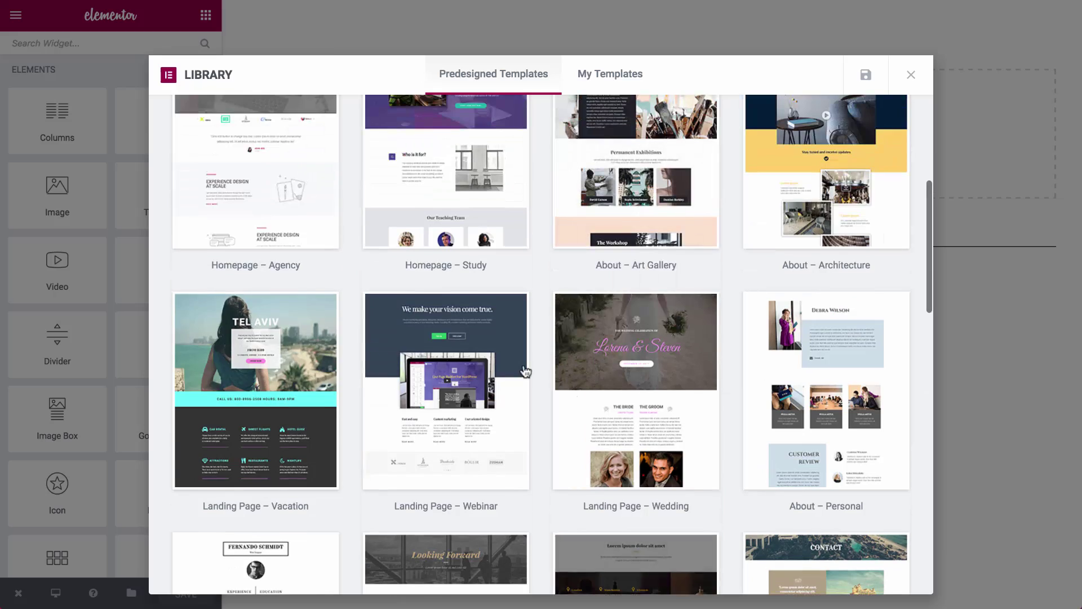
{"action": "left_click", "coordinate": [453, 452]}
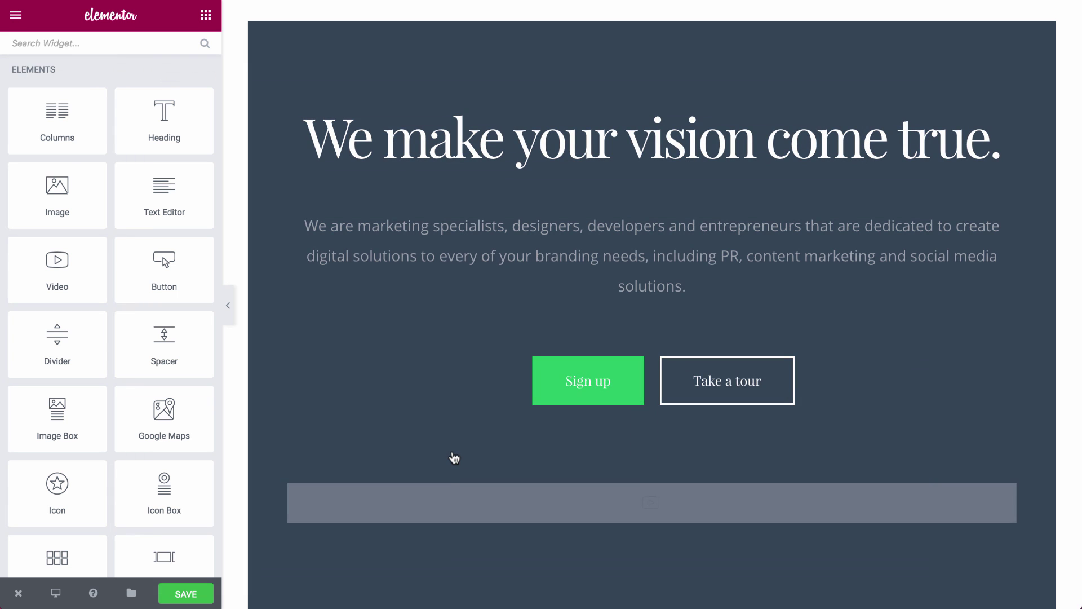
Stretch the hero section to full width and give it the pink preset background.
{"action": "left_click", "coordinate": [362, 90]}
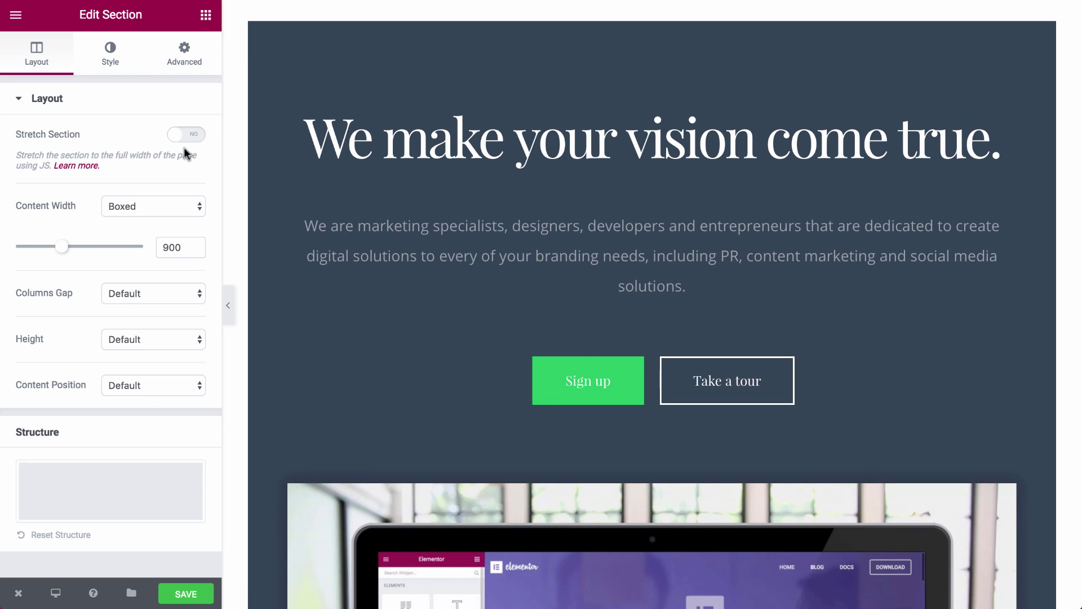
{"action": "left_click", "coordinate": [183, 136]}
{"action": "left_click", "coordinate": [111, 54]}
{"action": "left_click", "coordinate": [176, 200]}
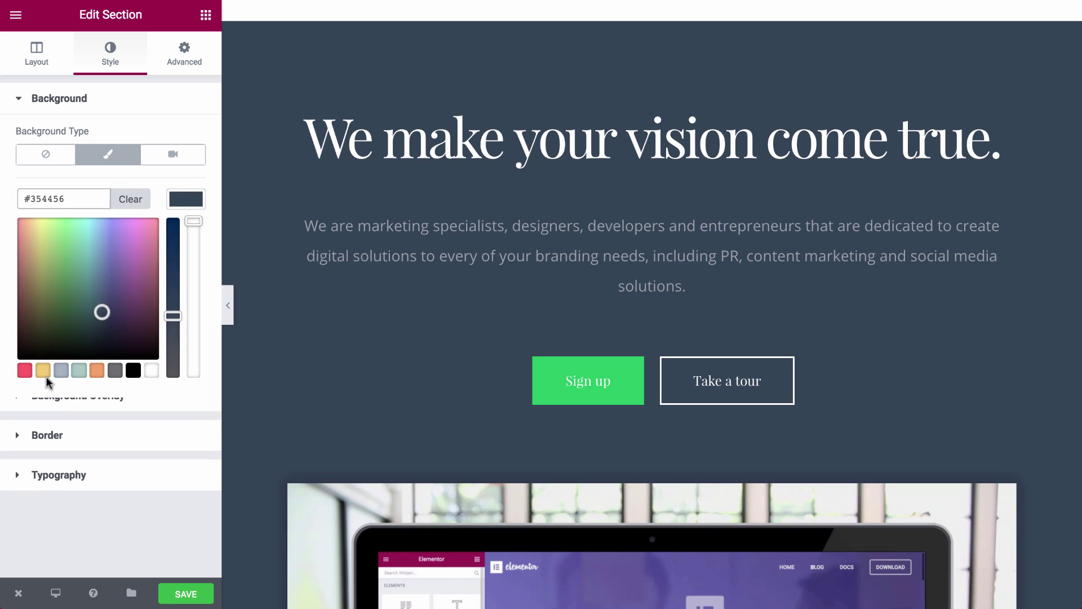
{"action": "left_click", "coordinate": [24, 377]}
{"action": "left_click", "coordinate": [283, 209]}
Start relabelling the Sign up button to 'Download Elementor'.
{"action": "scroll", "coordinate": [337, 219], "scroll_direction": "down", "scroll_amount": 1}
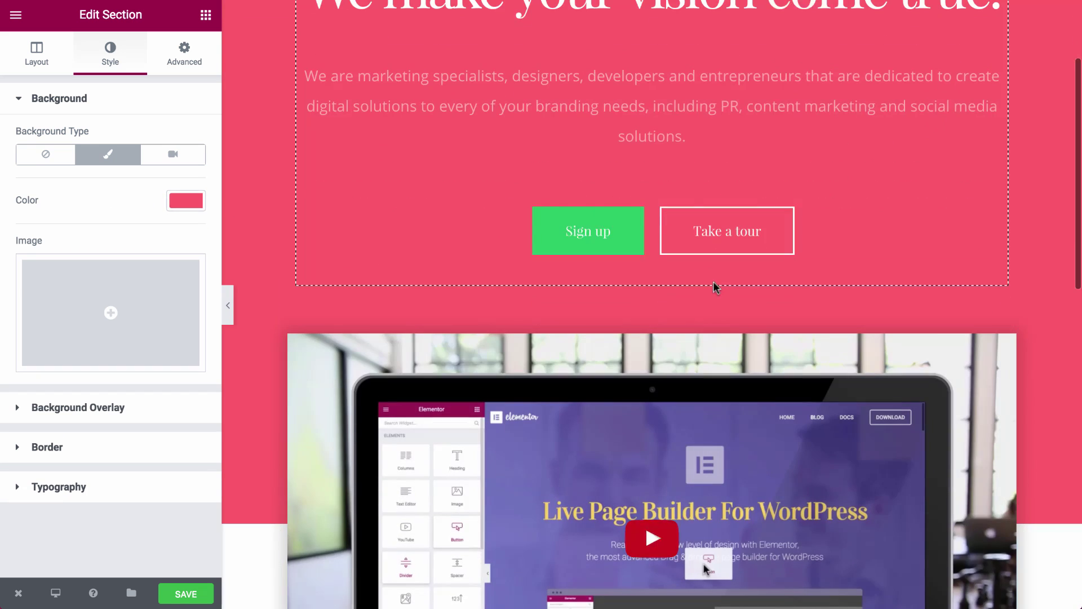
{"action": "left_click", "coordinate": [508, 234]}
{"action": "type", "text": "Download Elementor"}
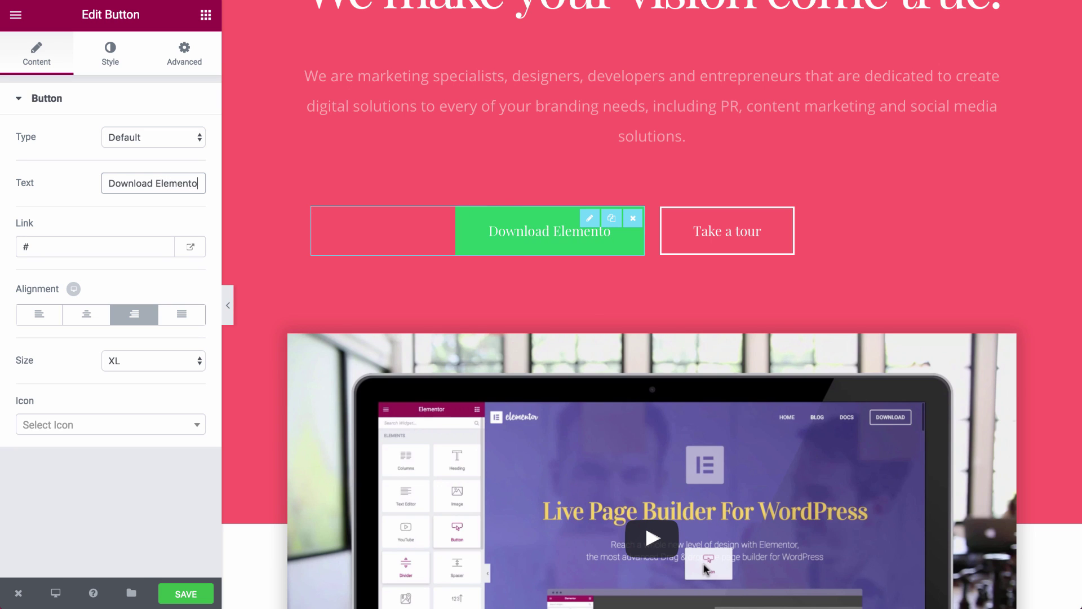
Relabel the Take a tour button 'Buy Bluchic Themes' and paste the Bluchic Victoria video link.
{"action": "left_click", "coordinate": [809, 234]}
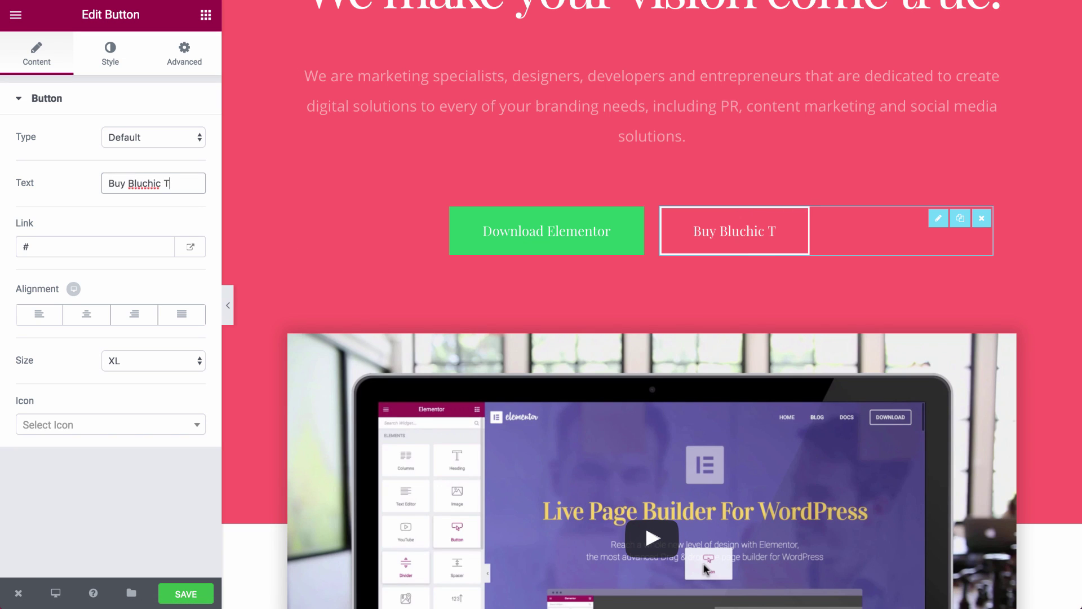
{"action": "scroll", "coordinate": [379, 181], "scroll_direction": "up", "scroll_amount": 3}
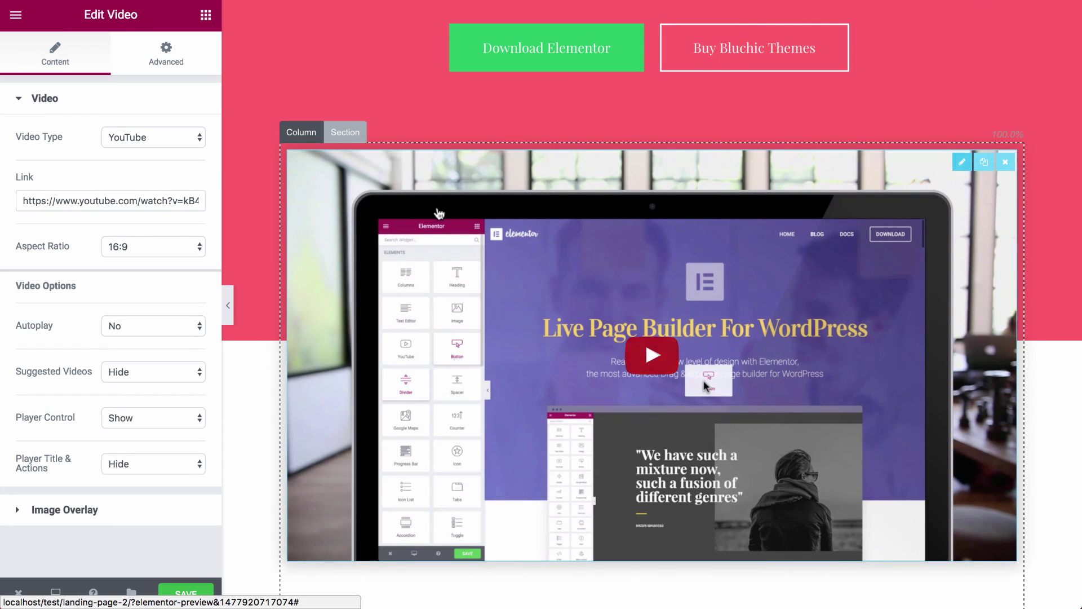
{"action": "left_click", "coordinate": [82, 194]}
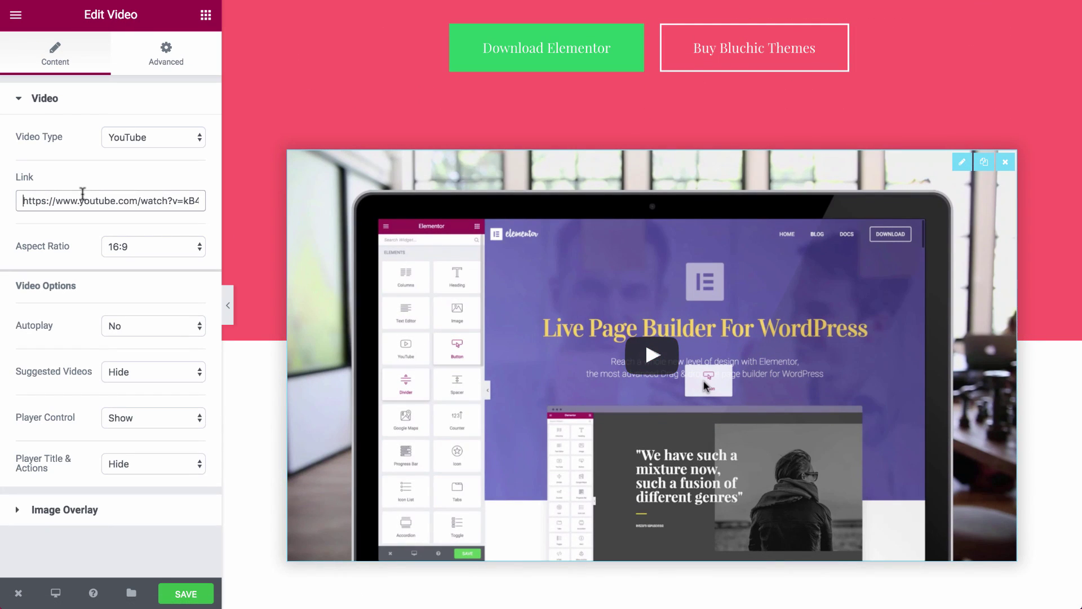
{"action": "key", "text": "ctrl+a"}
{"action": "key", "text": "ctrl+v"}
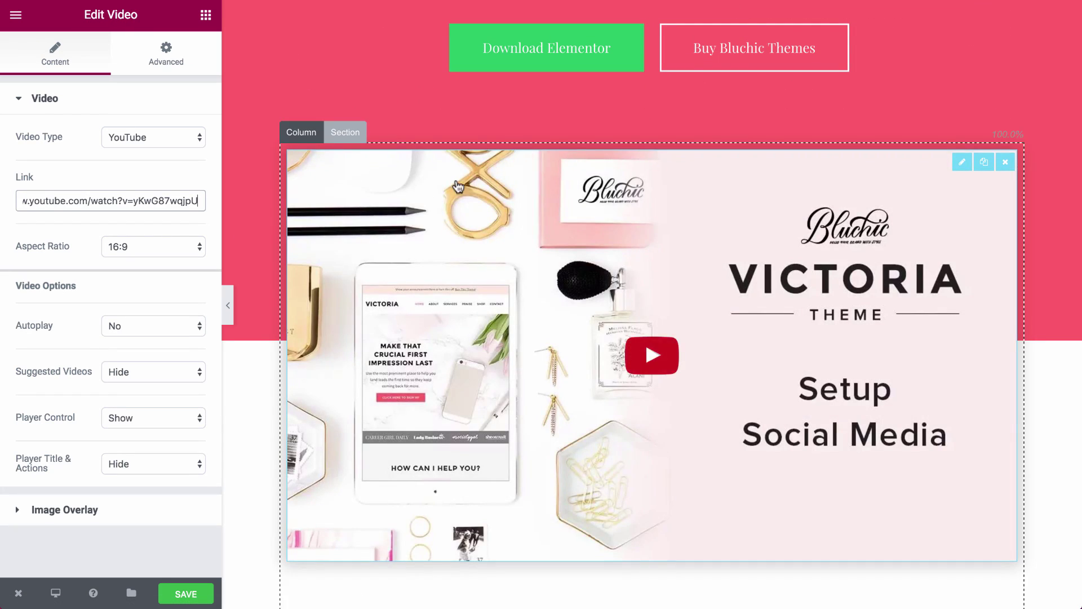
Replace the main heading text with 'Feminine WordPress Themes'.
{"action": "scroll", "coordinate": [458, 186], "scroll_direction": "up", "scroll_amount": 5}
{"action": "left_click", "coordinate": [459, 147]}
{"action": "triple_click", "coordinate": [89, 159]}
{"action": "type", "text": "Feminin"}
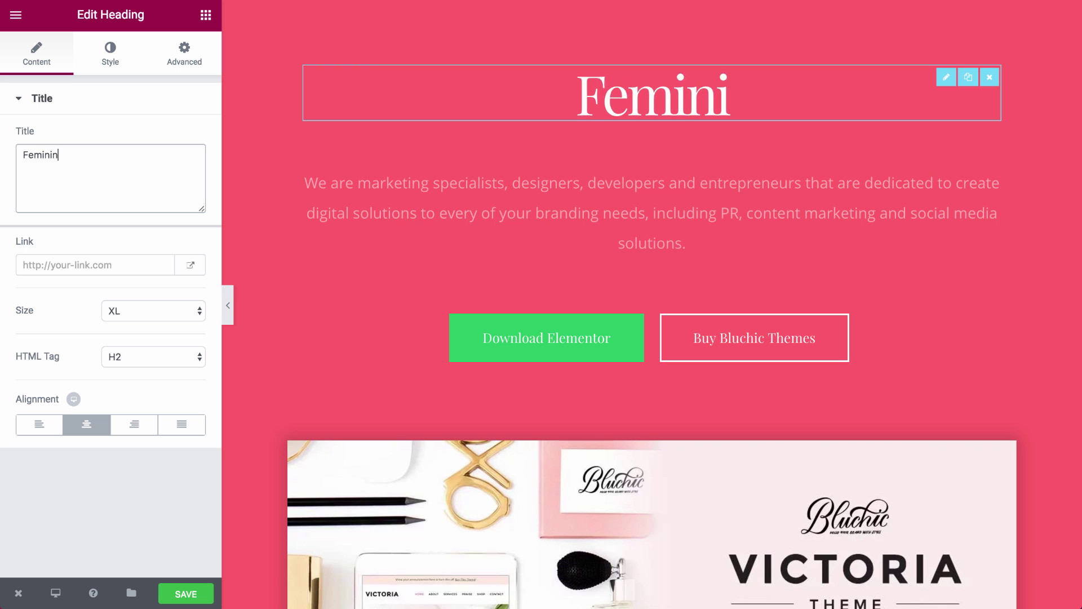
{"action": "type", "text": "e WordPre"}
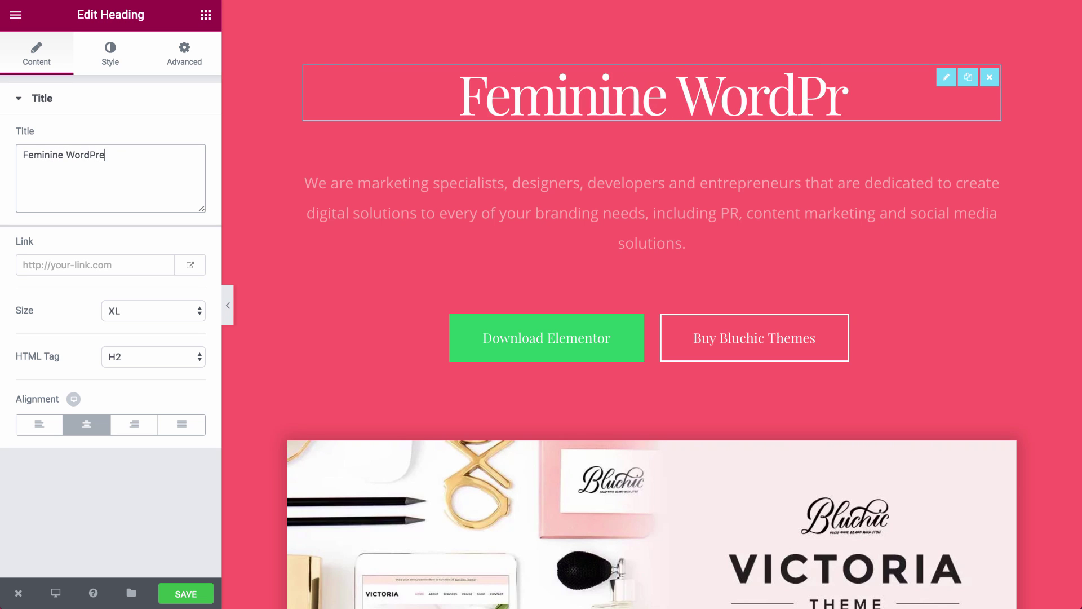
{"action": "type", "text": "ss Themes"}
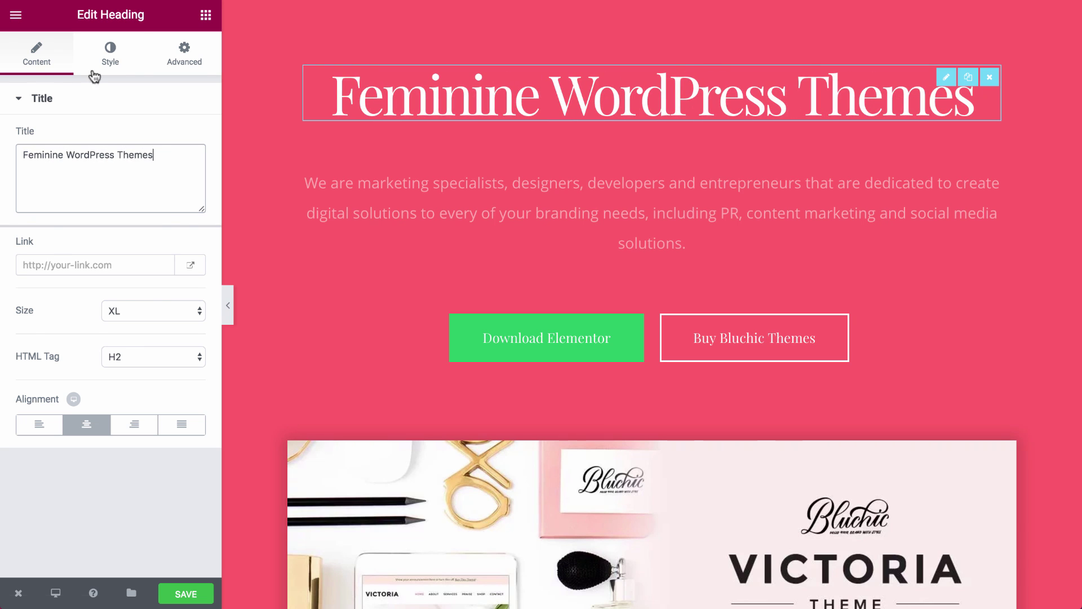
Set the heading size to 60 px, delete the paragraph beneath it, and preview.
{"action": "left_click", "coordinate": [95, 73]}
{"action": "left_click_drag", "start_coordinate": [61, 250], "coordinate": [54, 255]}
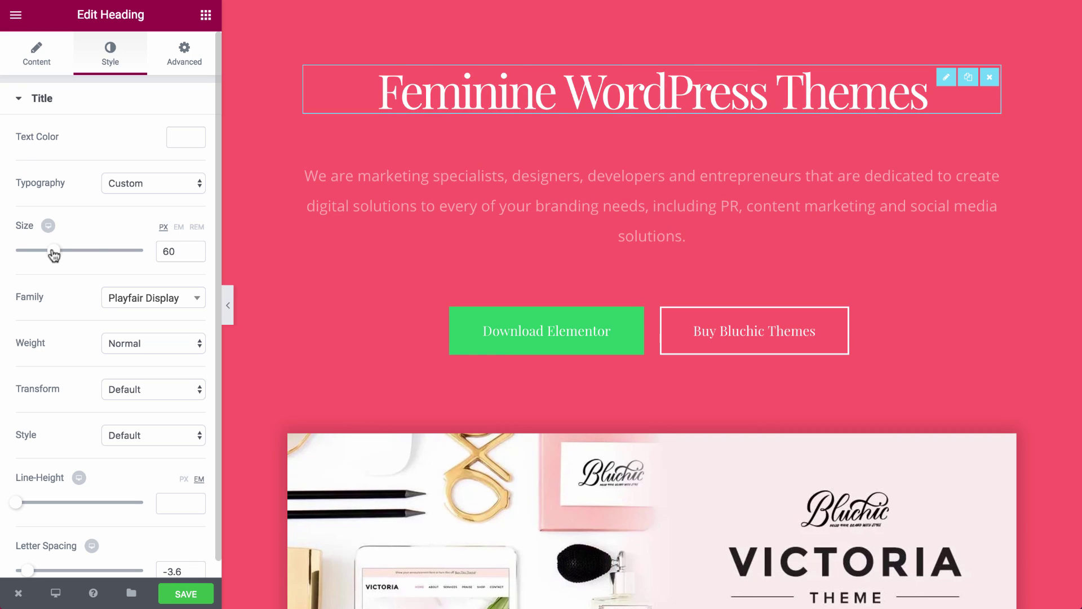
{"action": "left_click", "coordinate": [700, 206]}
{"action": "left_click", "coordinate": [990, 139]}
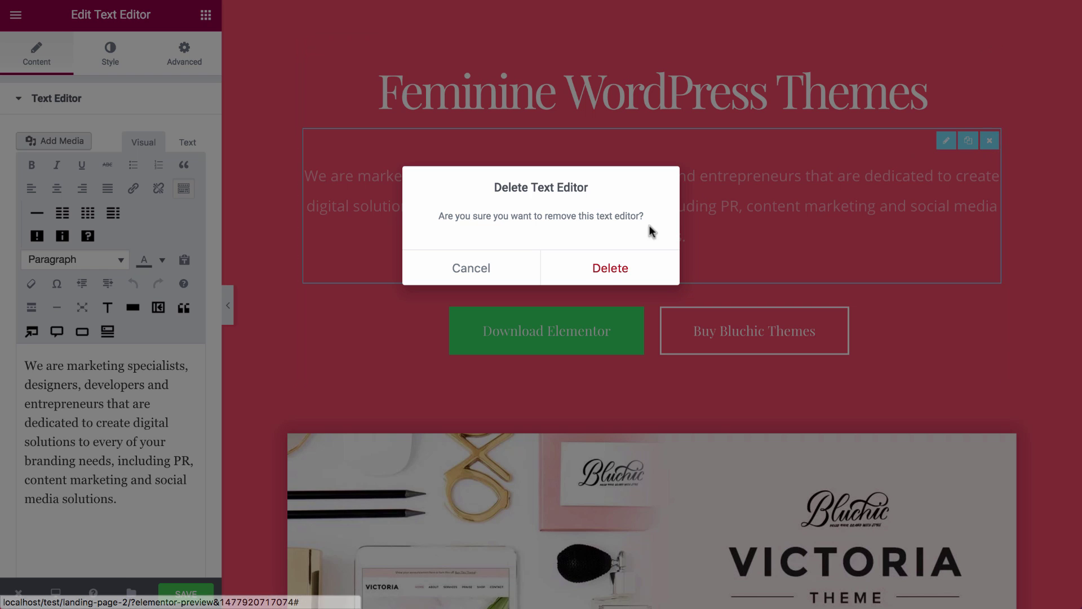
{"action": "left_click", "coordinate": [611, 269]}
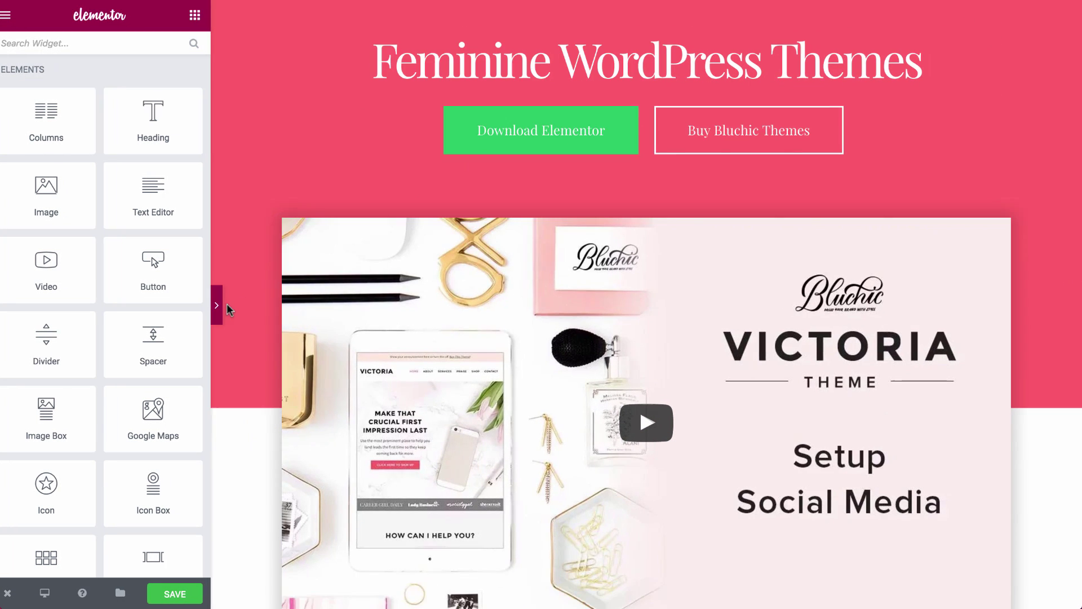
{"action": "left_click", "coordinate": [217, 305]}
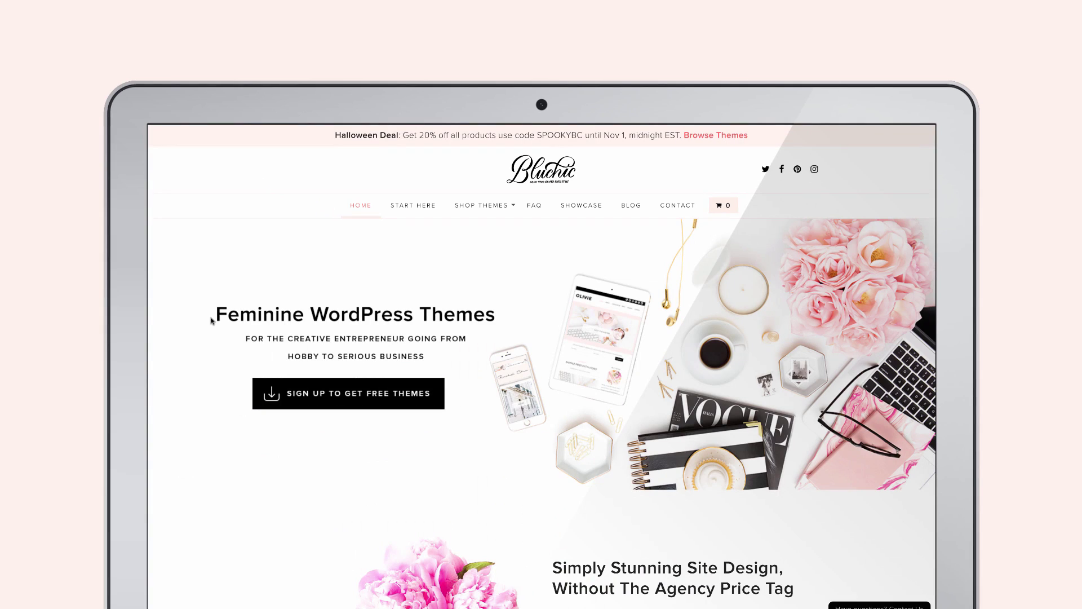
Scroll the Bluchic homepage below the 'Feminine WordPress Themes' hero.
{"action": "scroll", "coordinate": [212, 321], "scroll_direction": "down", "scroll_amount": 3}
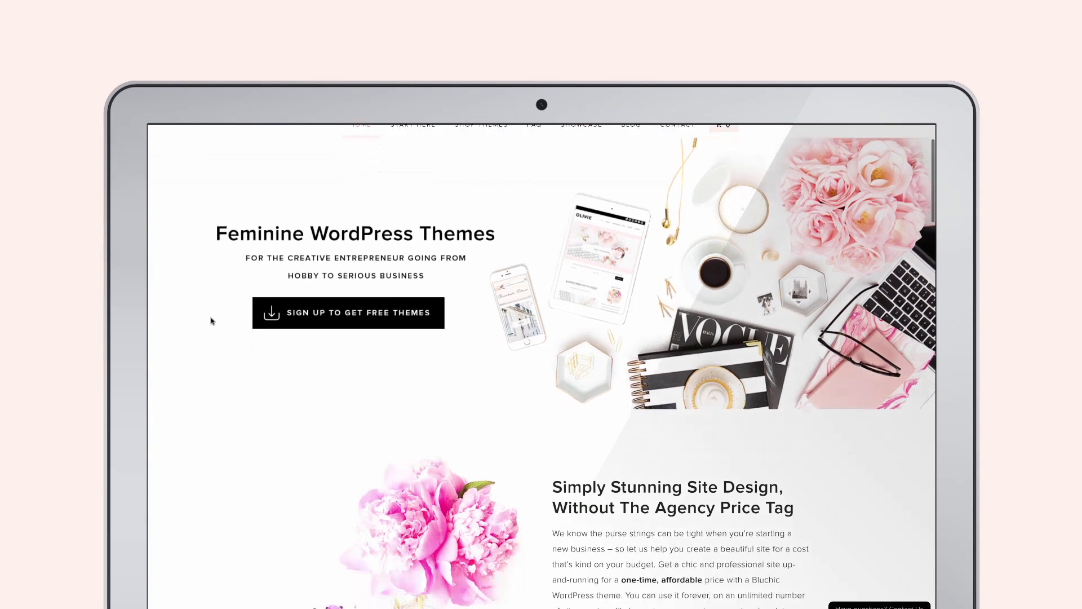